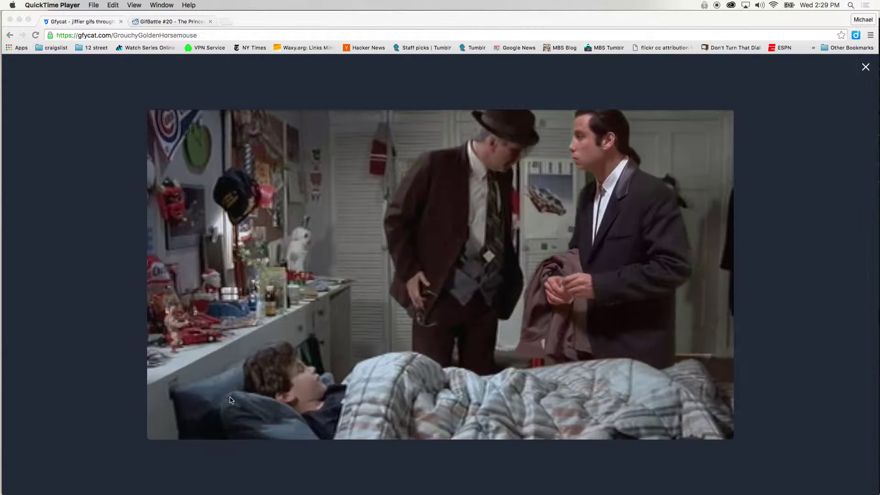
# Step: Switch from the Gfycat clip in Chrome to the Princess Bride movie in QuickTime Player
pyautogui.press('super+Tab')
pyautogui.press('super+Tab')
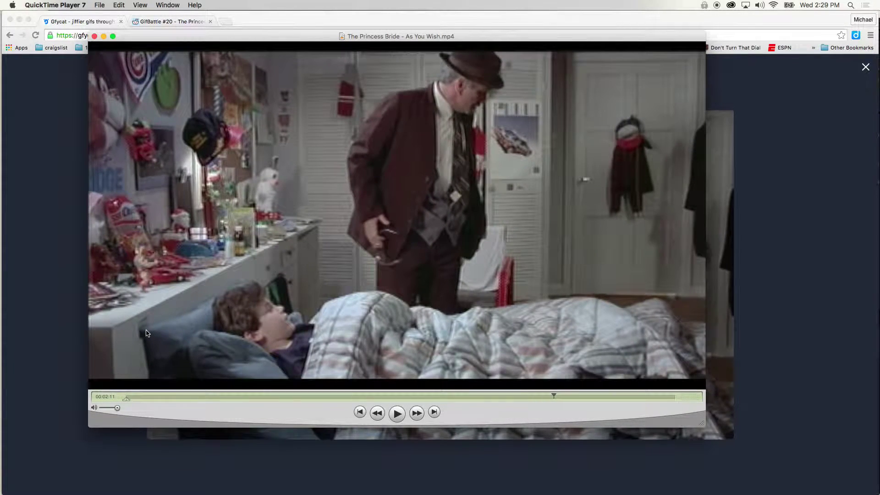
# Step: Play the movie, pause it at 00:02:13, and switch to After Effects
pyautogui.press('space')
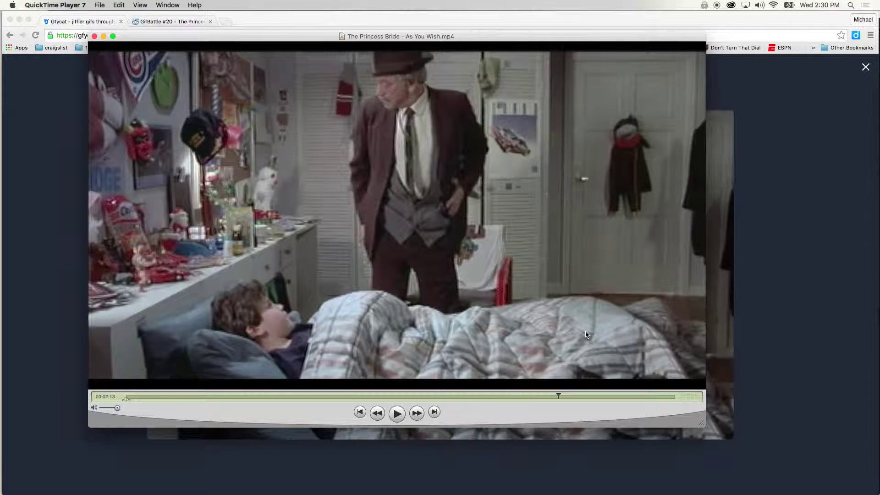
pyautogui.press('super+Tab')
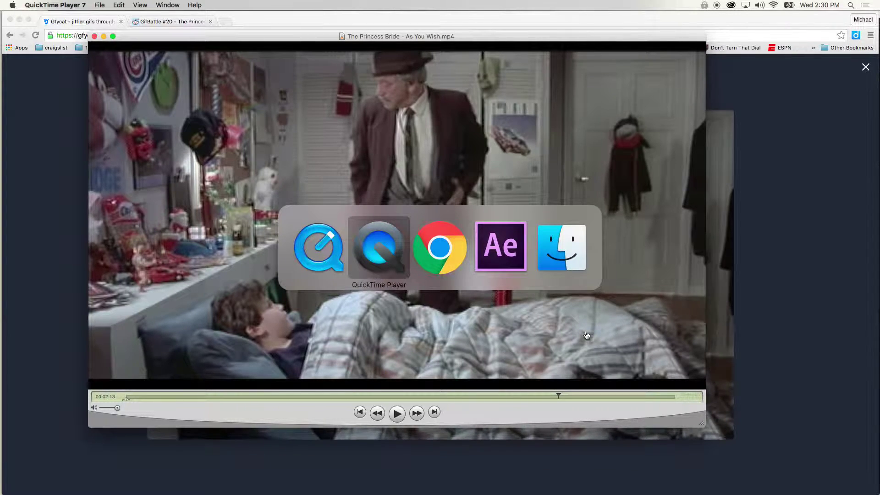
pyautogui.press('super+Tab')
pyautogui.press('super+Tab')
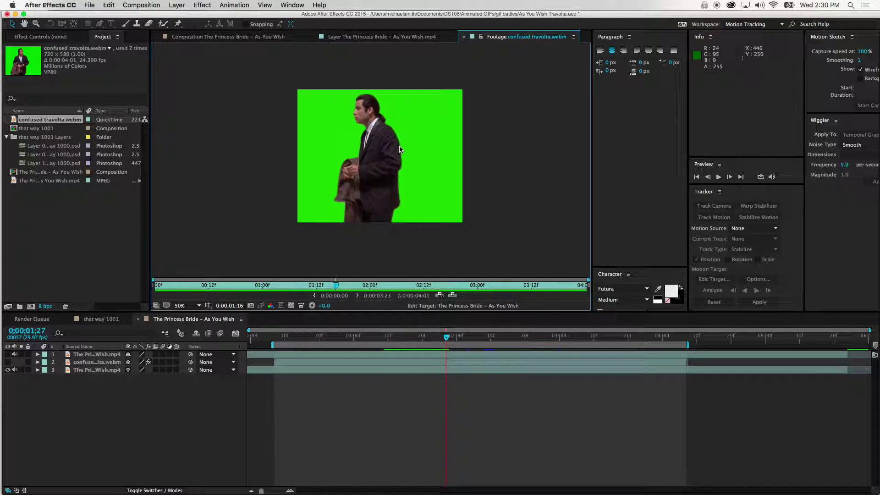
pyautogui.press('super+Tab')
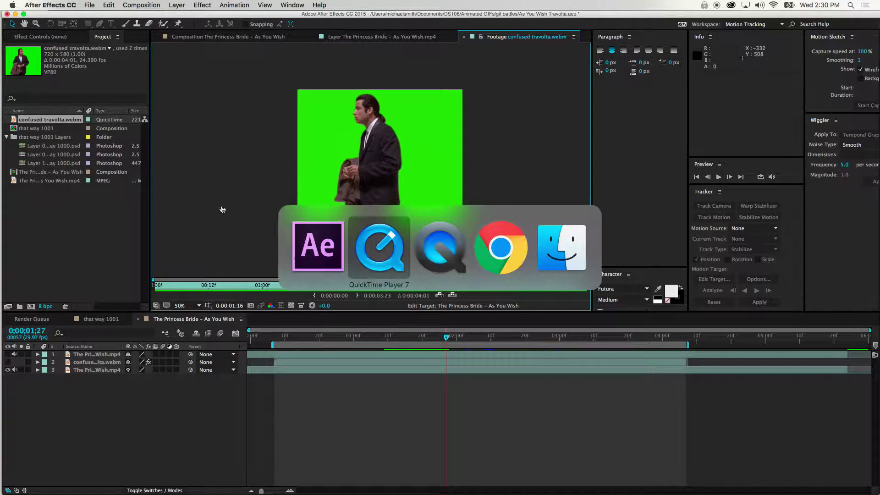
pyautogui.press('super+Tab')
pyautogui.press('super+Tab')
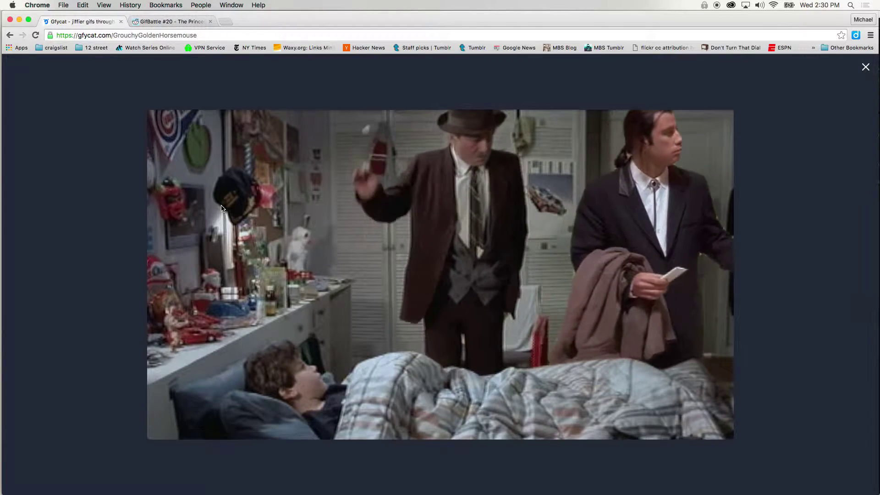
pyautogui.press('super+Tab')
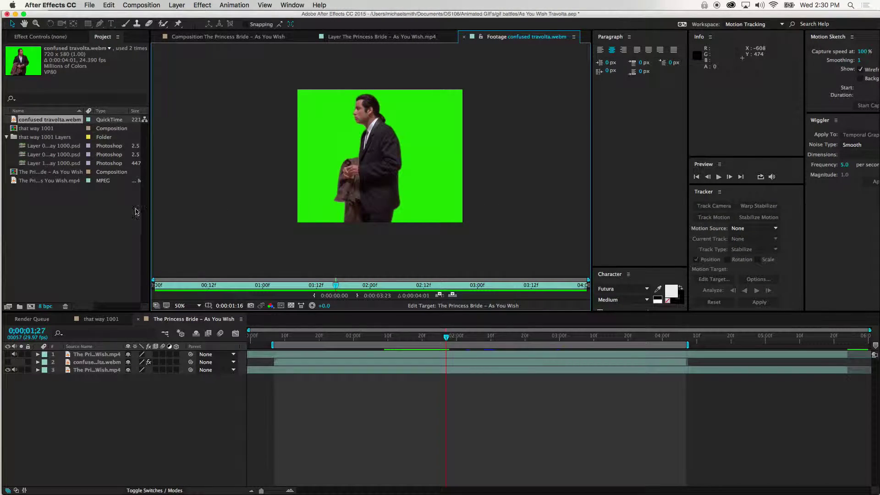
pyautogui.click(102, 236)
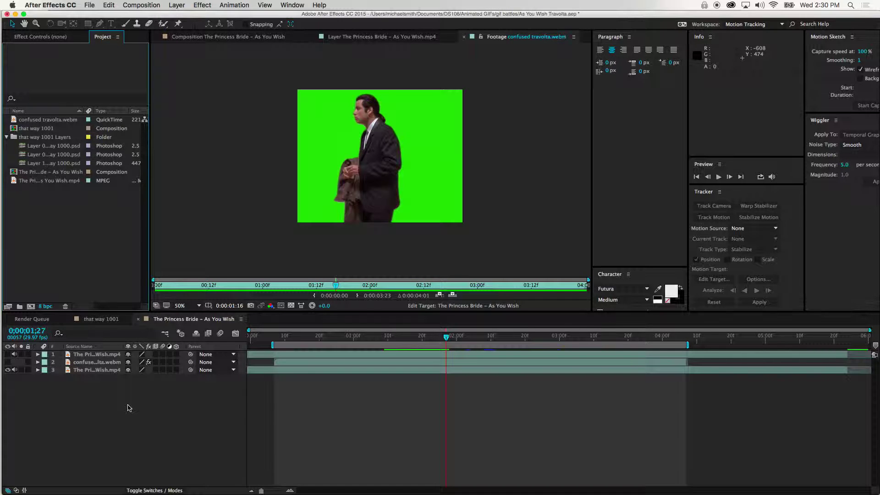
# Step: Scrub near the composition start, select the movie and Travolta layers, and play through
pyautogui.click(10, 370)
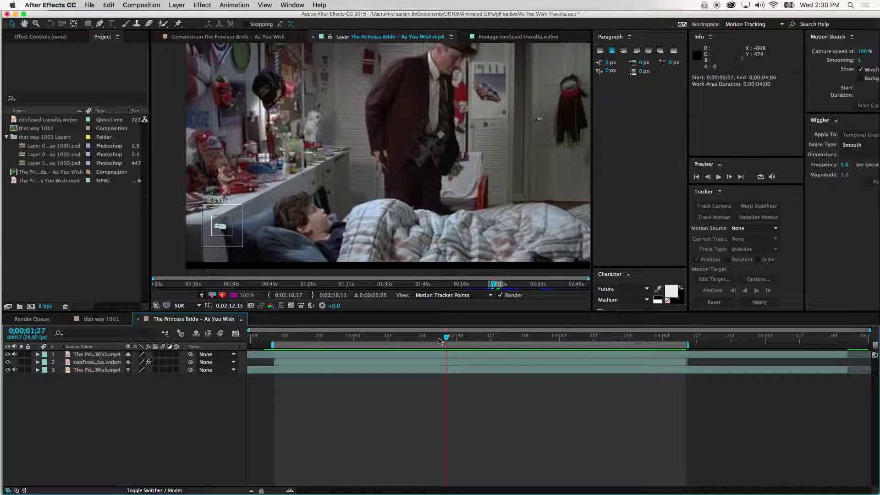
pyautogui.moveTo(447, 339); pyautogui.dragTo(295, 372)
pyautogui.click(110, 370)
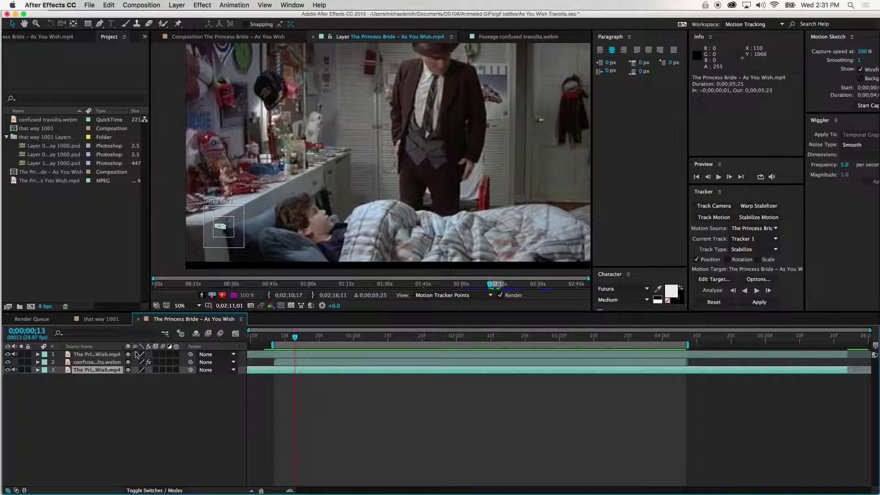
pyautogui.click(107, 363)
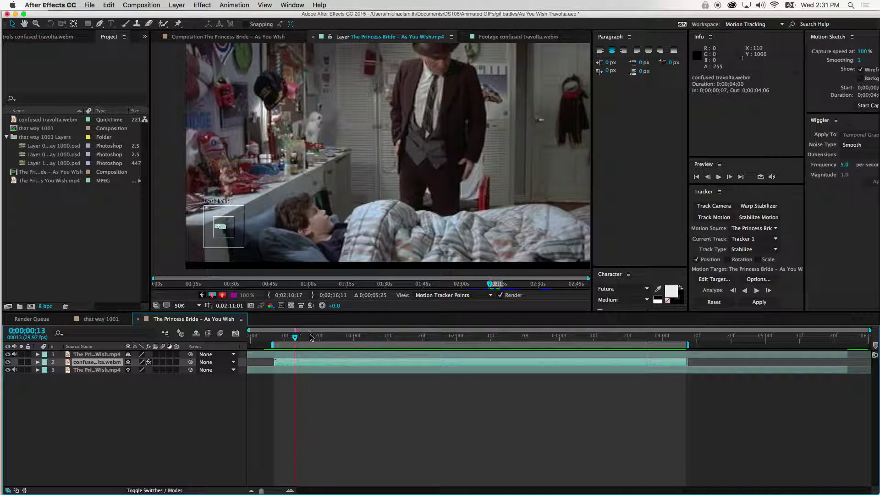
pyautogui.press('space')
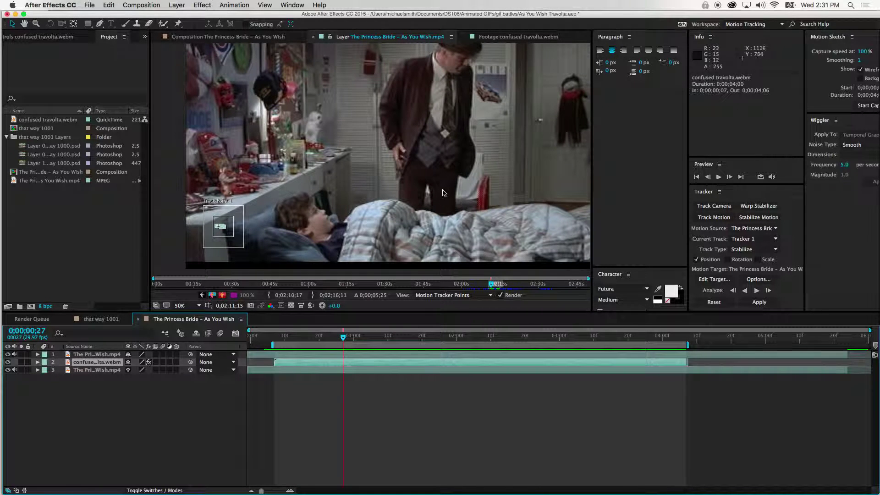
# Step: Zoom the Layer view out to the whole frame, then view the composited Travolta result
pyautogui.click(395, 175)
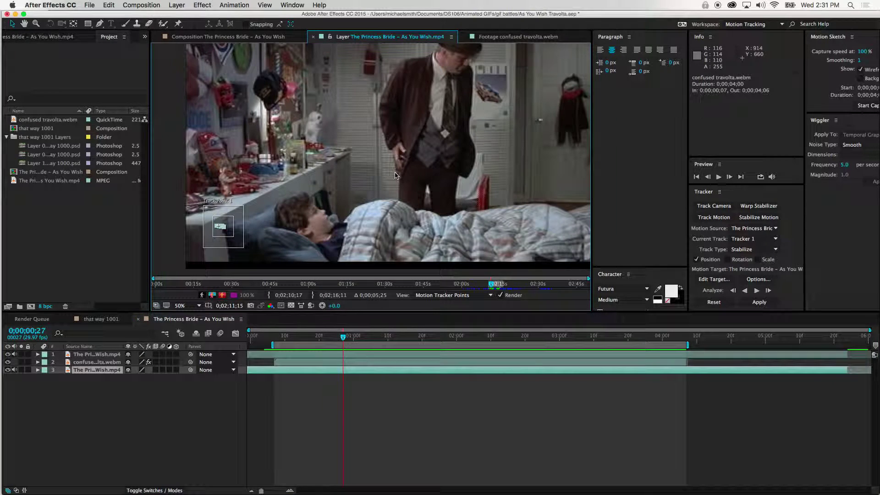
pyautogui.press(',')
pyautogui.press(',')
pyautogui.press('.')
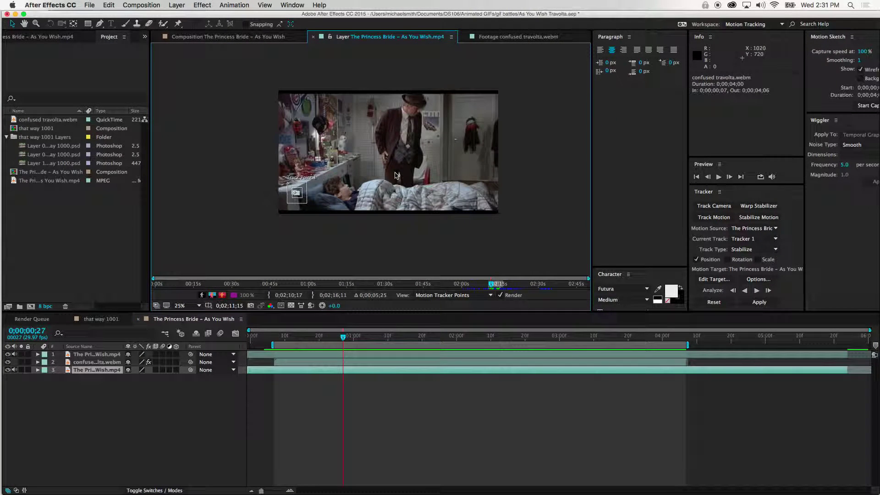
pyautogui.click(5, 366)
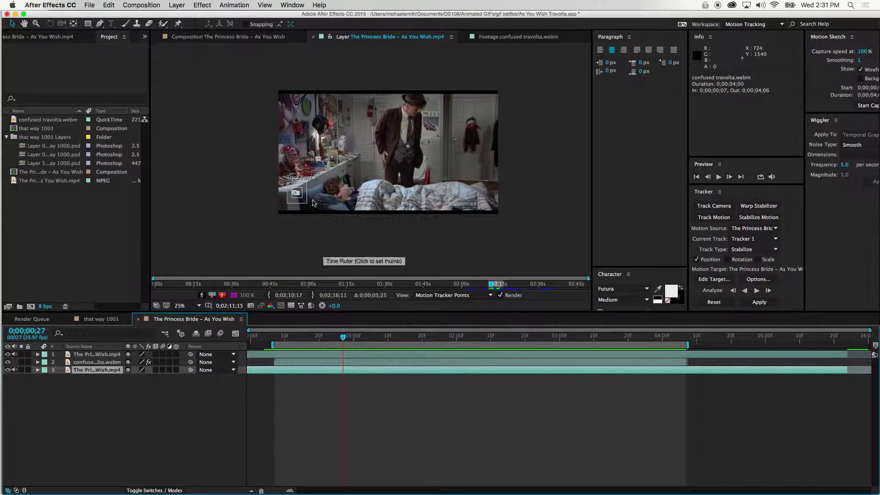
pyautogui.click(228, 38)
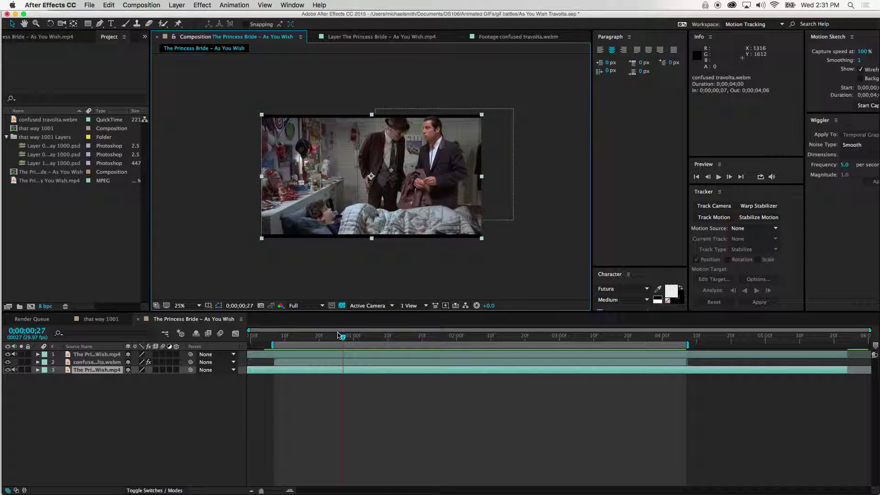
pyautogui.moveTo(342, 337); pyautogui.dragTo(380, 335)
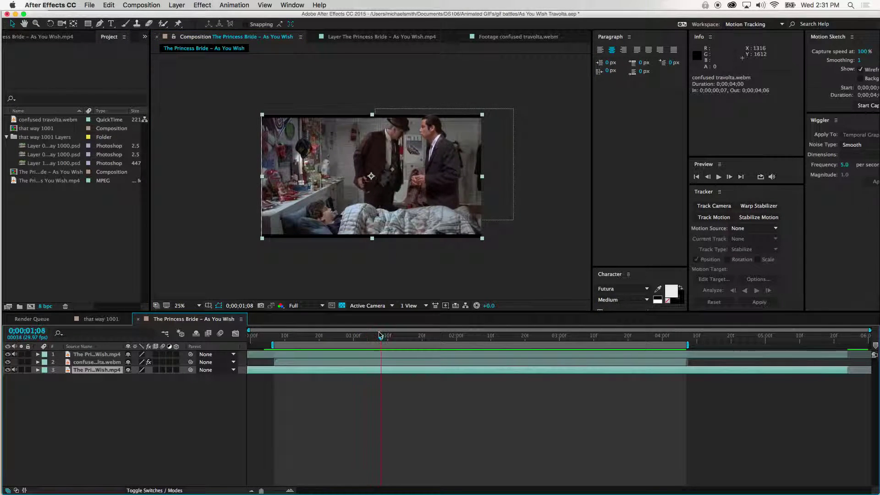
pyautogui.click(11, 373)
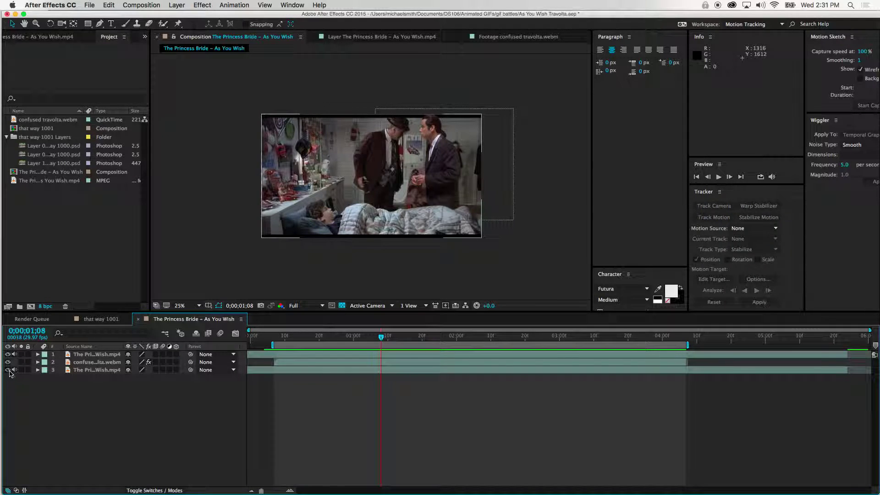
pyautogui.click(8, 370)
pyautogui.click(8, 354)
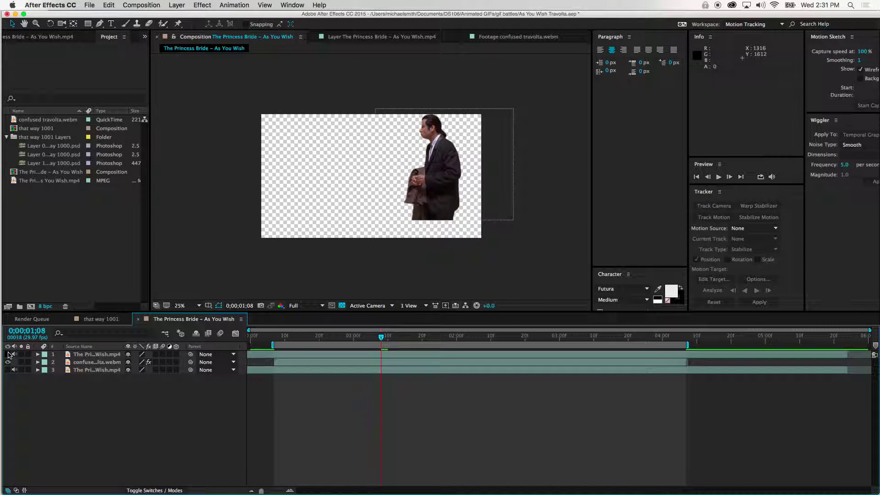
pyautogui.click(7, 355)
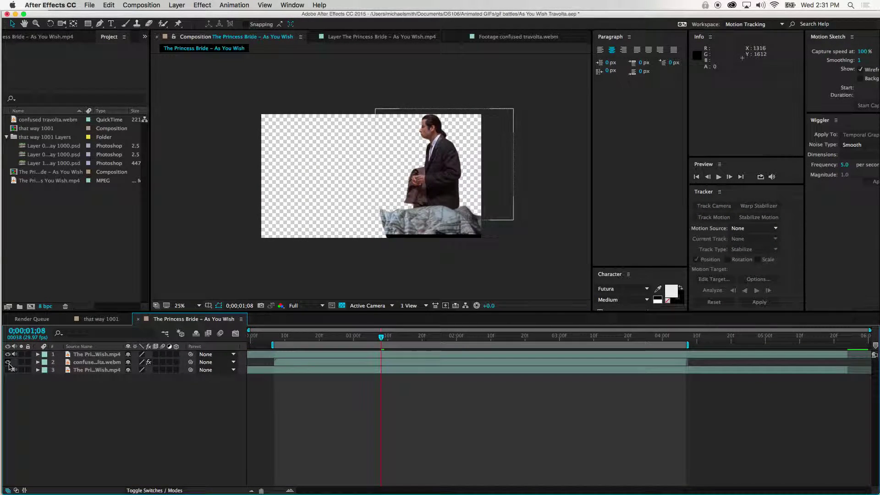
pyautogui.click(8, 362)
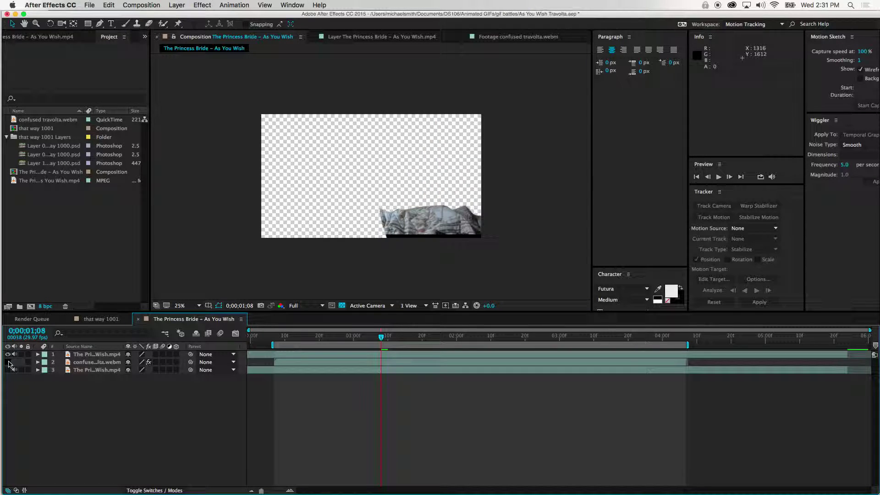
pyautogui.click(9, 362)
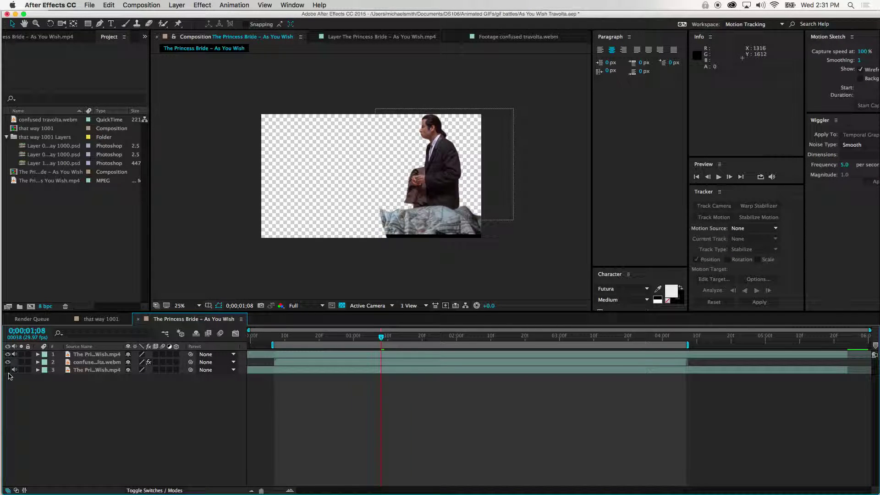
pyautogui.click(8, 370)
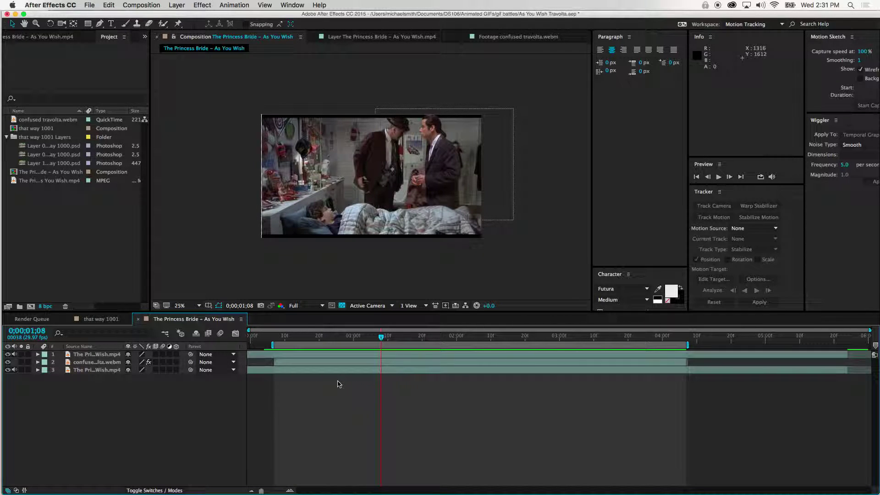
# Step: Create composition As You Wish 2 from The Princess Bride – As You Wish.mp4
pyautogui.click(106, 246)
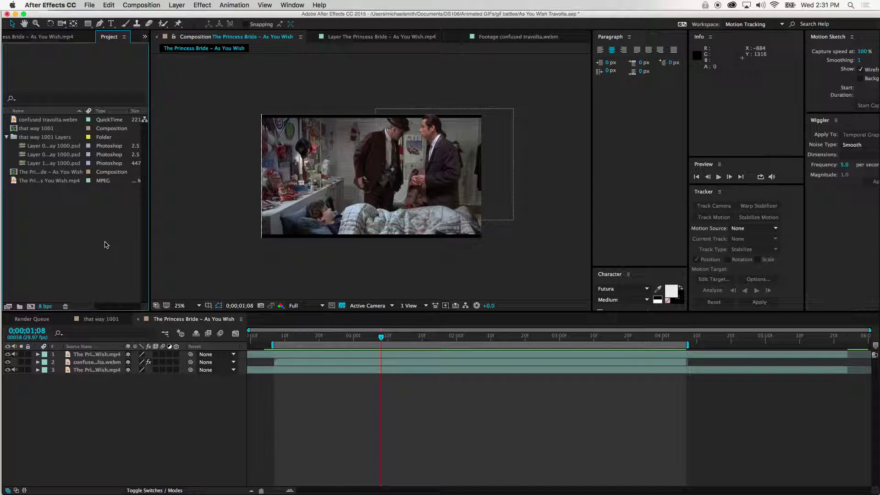
pyautogui.click(39, 121)
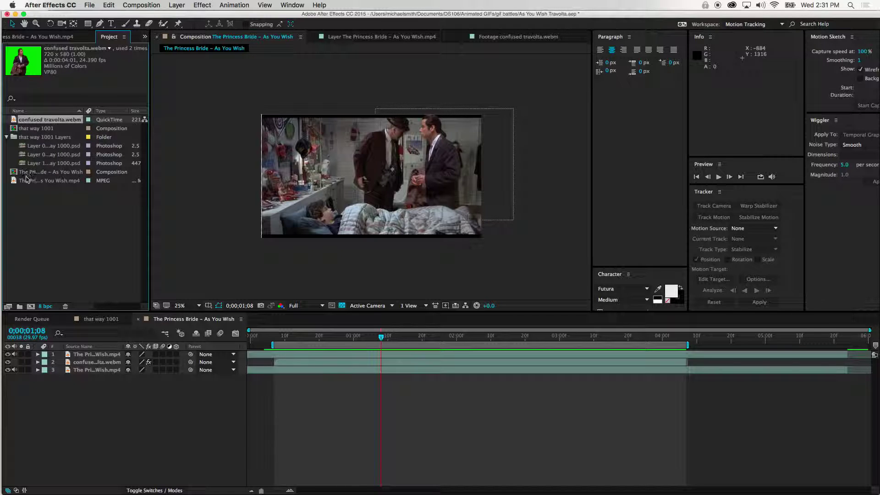
pyautogui.click(27, 180)
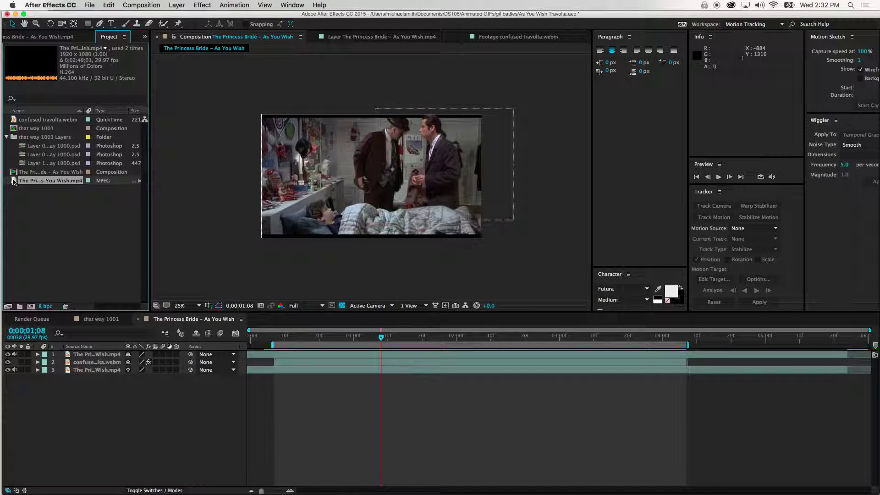
pyautogui.moveTo(13, 181); pyautogui.dragTo(31, 306)
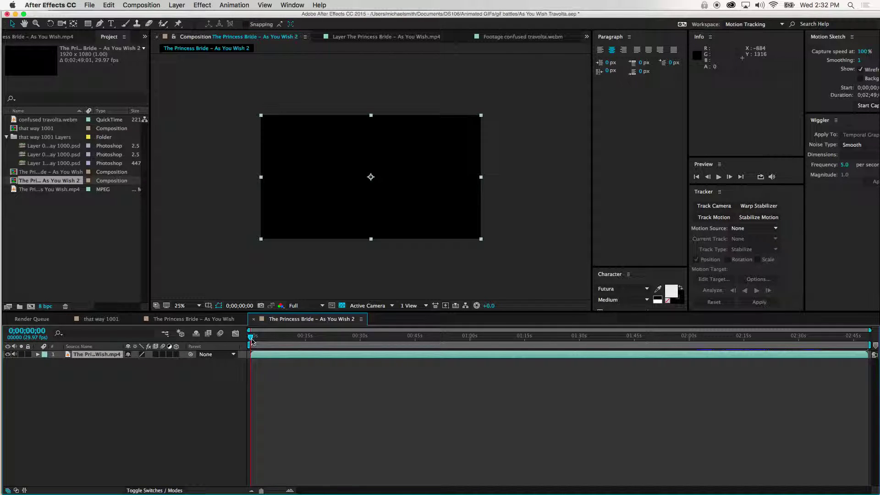
# Step: Find the bedroom scene and trim the movie layer to about 10 seconds from 0;00;14;24
pyautogui.moveTo(251, 340); pyautogui.dragTo(667, 337)
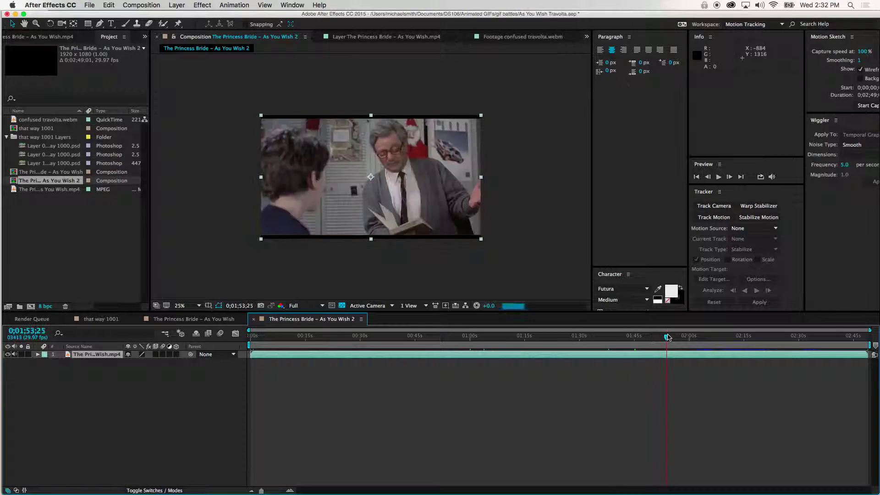
pyautogui.moveTo(251, 354); pyautogui.dragTo(290, 384)
pyautogui.moveTo(288, 342); pyautogui.dragTo(317, 343)
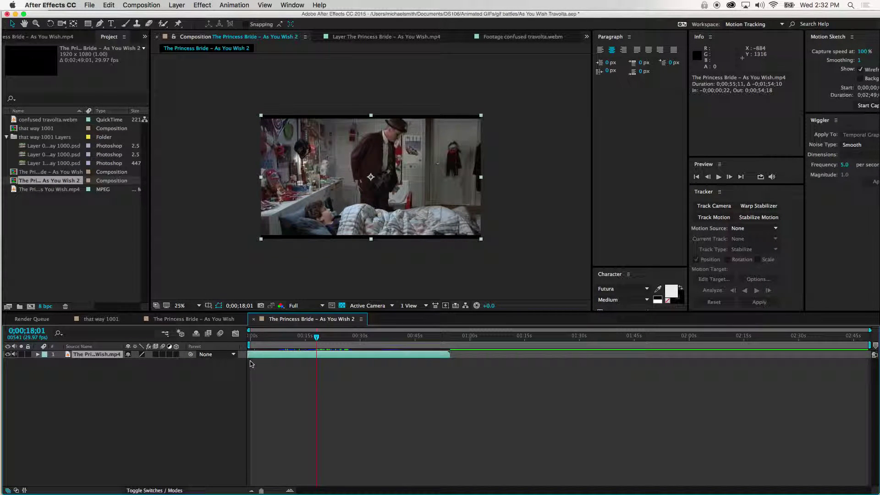
pyautogui.moveTo(248, 355); pyautogui.dragTo(333, 341)
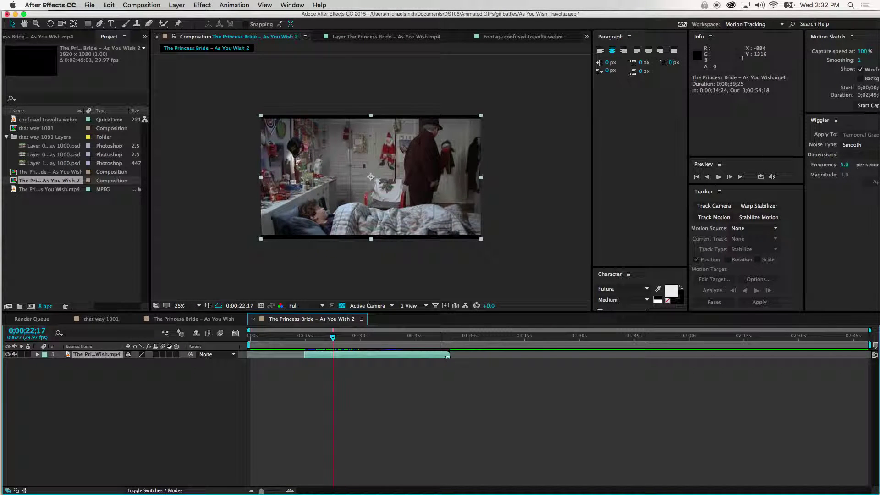
pyautogui.moveTo(450, 355); pyautogui.dragTo(342, 358)
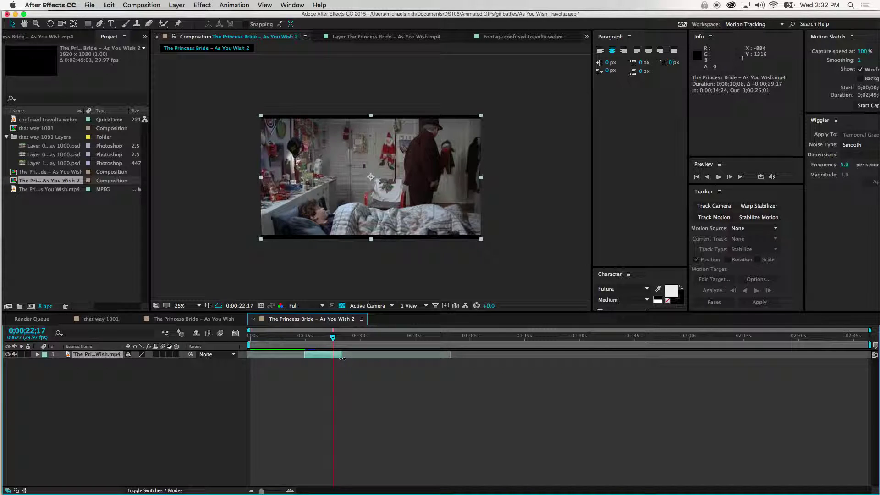
pyautogui.moveTo(283, 356)
pyautogui.mouseDown()
pyautogui.moveTo(270, 359)
pyautogui.moveTo(289, 353)
pyautogui.mouseUp()
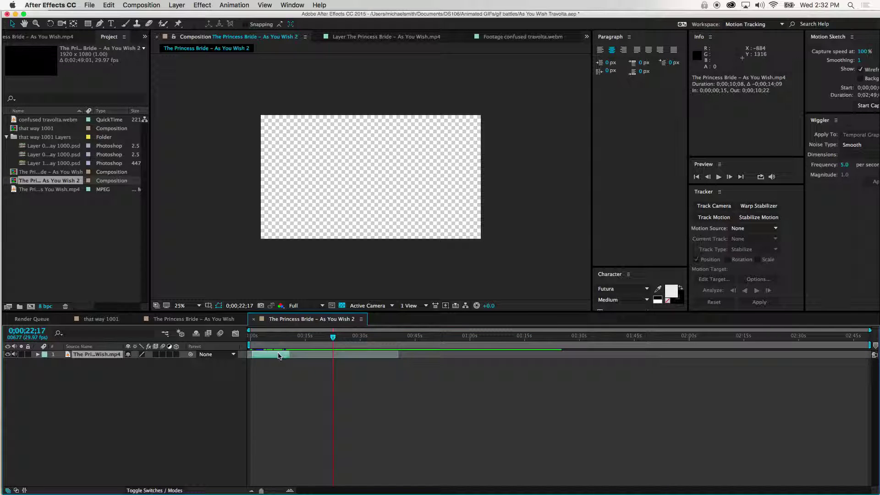
# Step: Shift the trimmed layer to start at 0;00;00;00 and move the playhead to about 0;00;08;28
pyautogui.moveTo(265, 491); pyautogui.dragTo(280, 491)
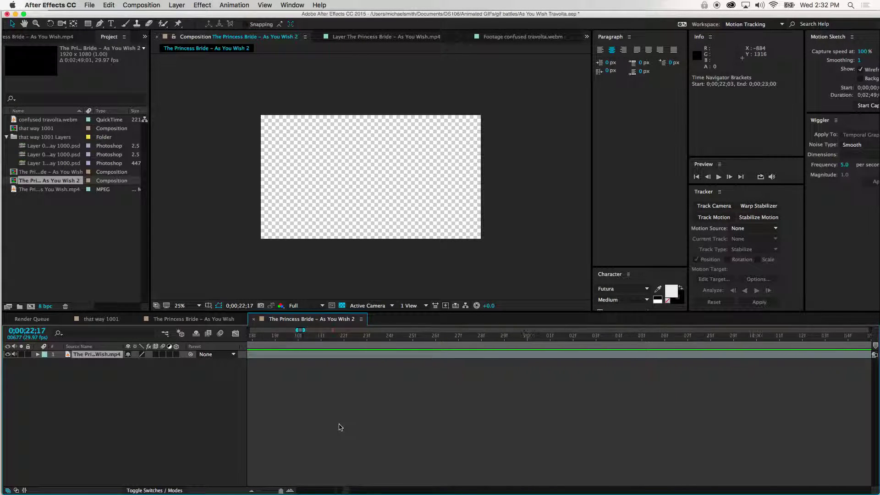
pyautogui.moveTo(280, 491); pyautogui.dragTo(275, 491)
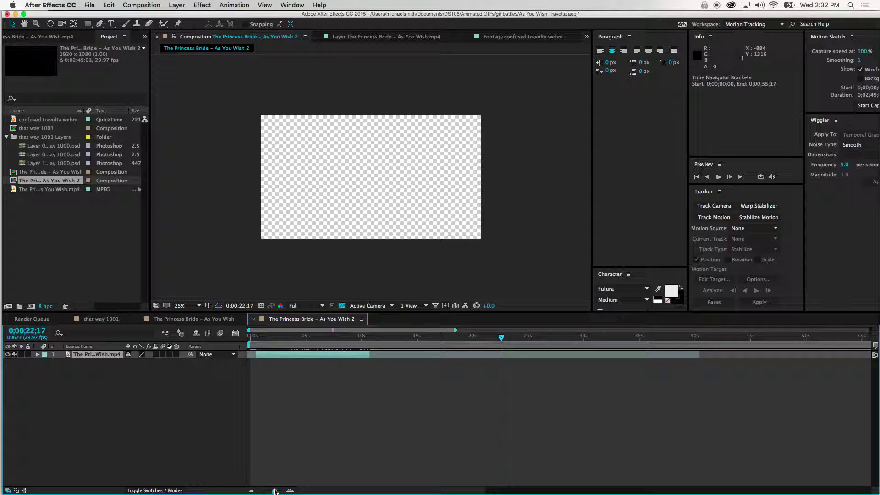
pyautogui.moveTo(308, 352); pyautogui.dragTo(305, 355)
pyautogui.moveTo(370, 338); pyautogui.dragTo(352, 352)
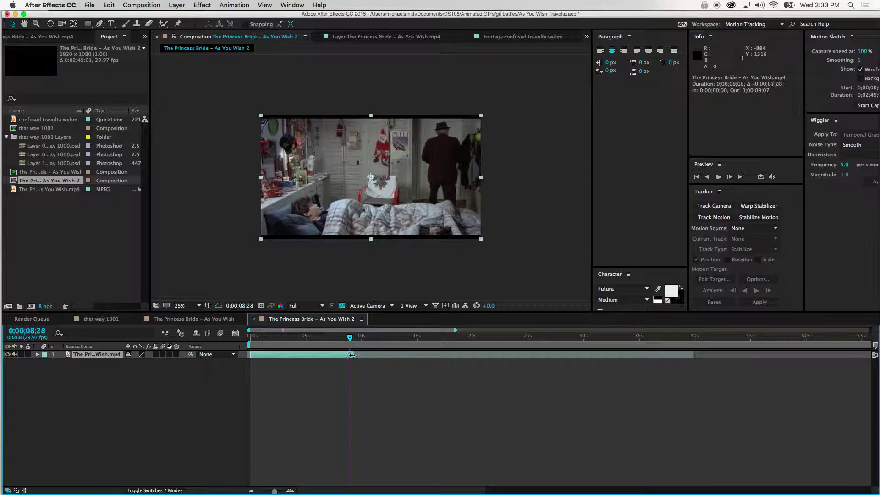
pyautogui.click(131, 5)
# Step: Set the As You Wish 2 composition duration to 10 seconds in Composition Settings
pyautogui.click(151, 30)
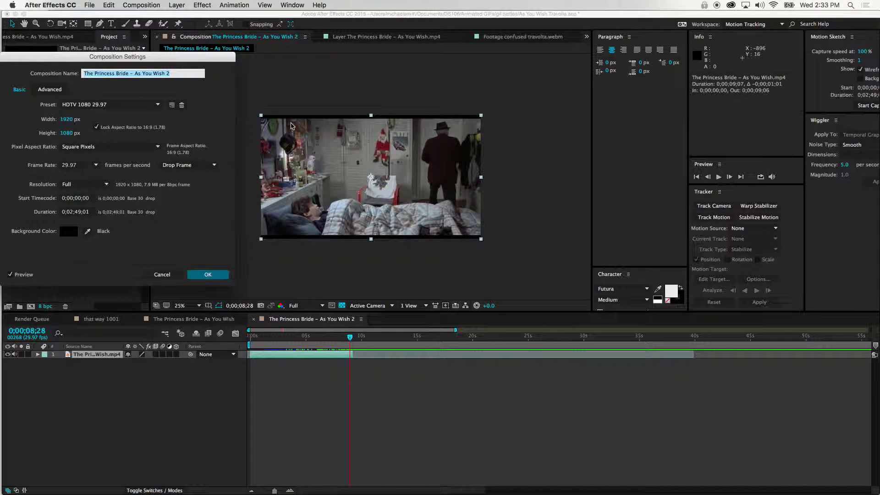
pyautogui.click(85, 212)
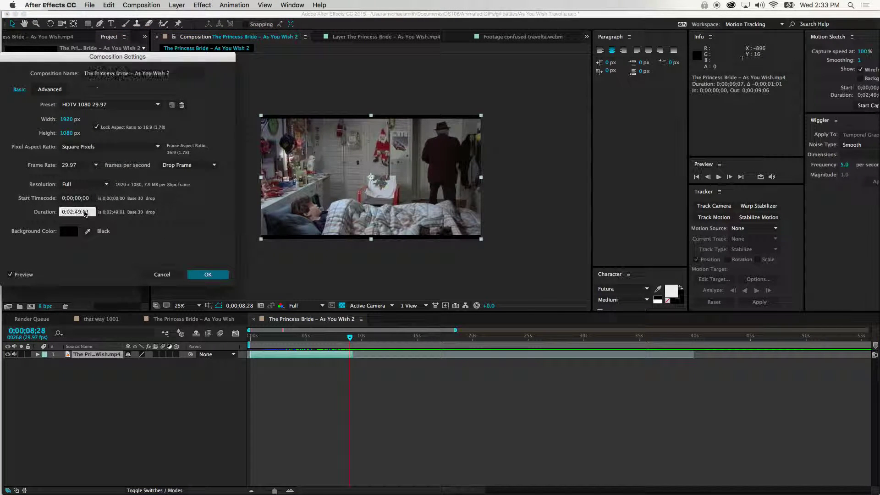
pyautogui.write('10:00')
pyautogui.press('Return')
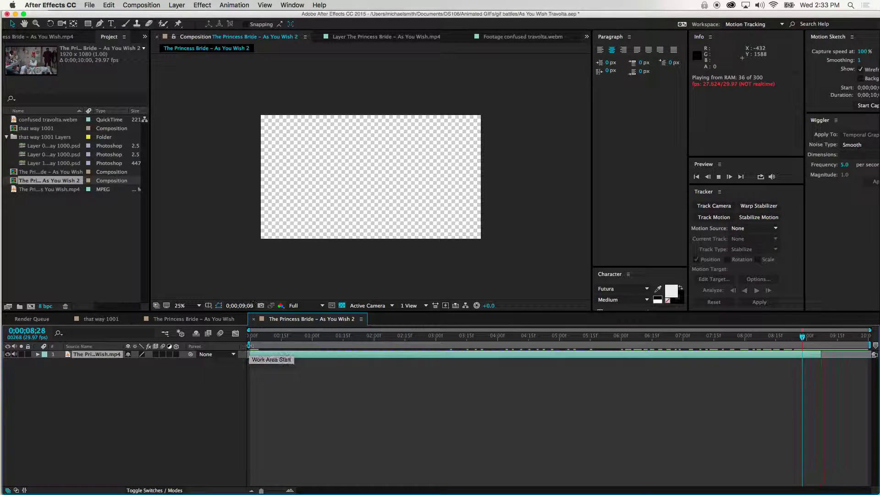
# Step: Move the work-area start to about 0;00;00;12 and play the clip from there
pyautogui.click(305, 350)
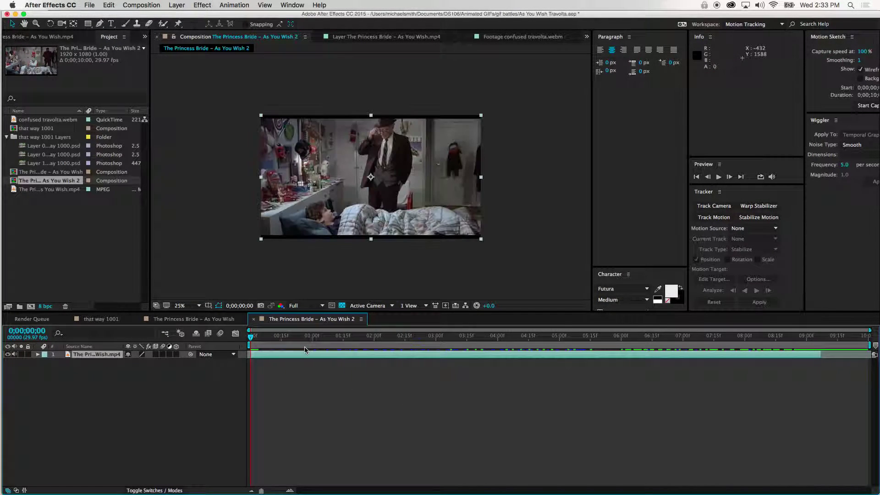
pyautogui.click(250, 345)
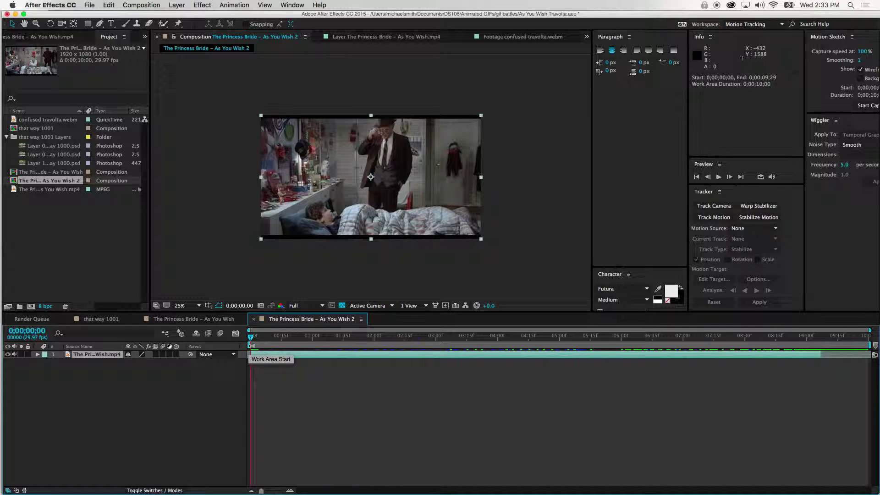
pyautogui.moveTo(250, 345); pyautogui.dragTo(316, 344)
pyautogui.press('space')
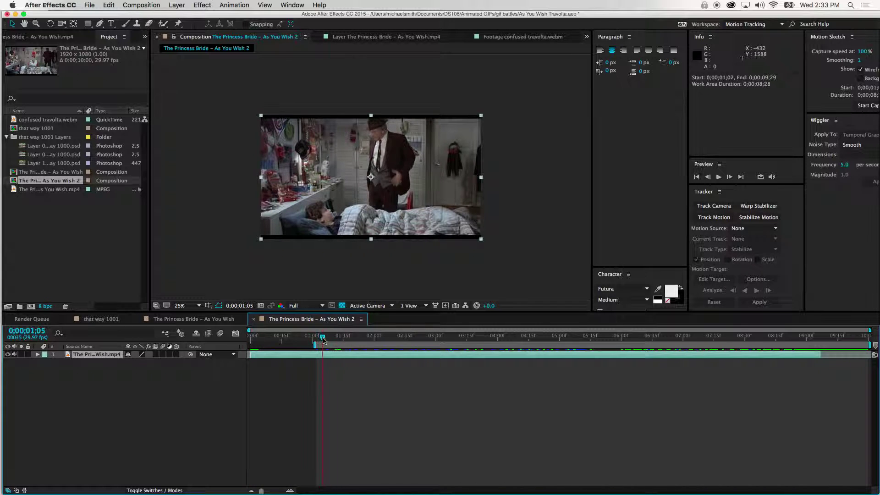
pyautogui.moveTo(301, 342); pyautogui.dragTo(275, 346)
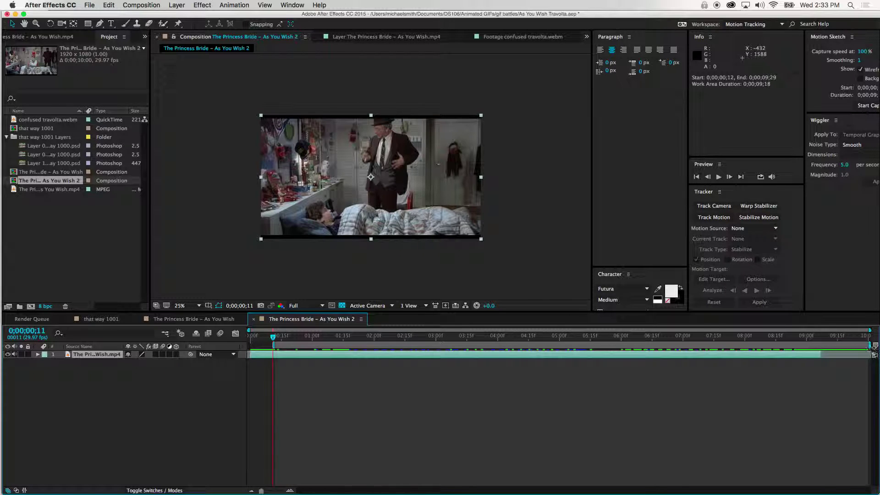
# Step: Pull the work-area end in to about 0;00;06;12 and preview the trimmed range
pyautogui.moveTo(874, 345); pyautogui.dragTo(650, 346)
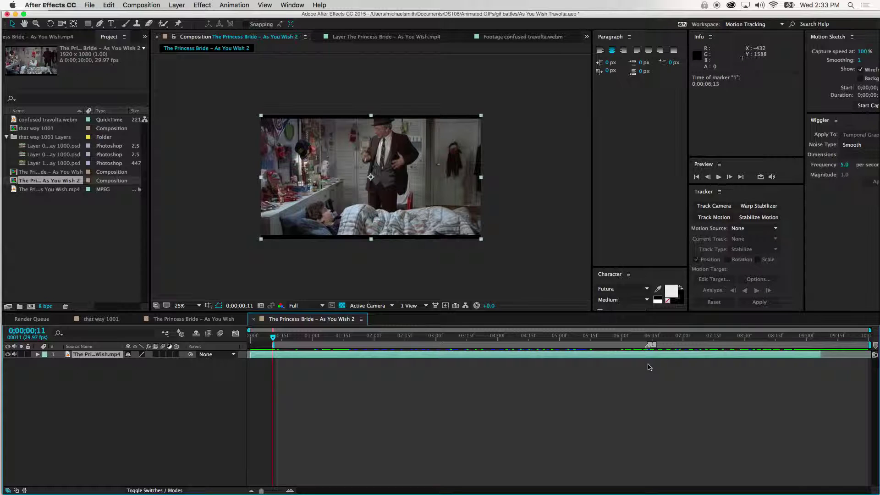
pyautogui.press('super+z')
pyautogui.hscroll(3, 641, 183)
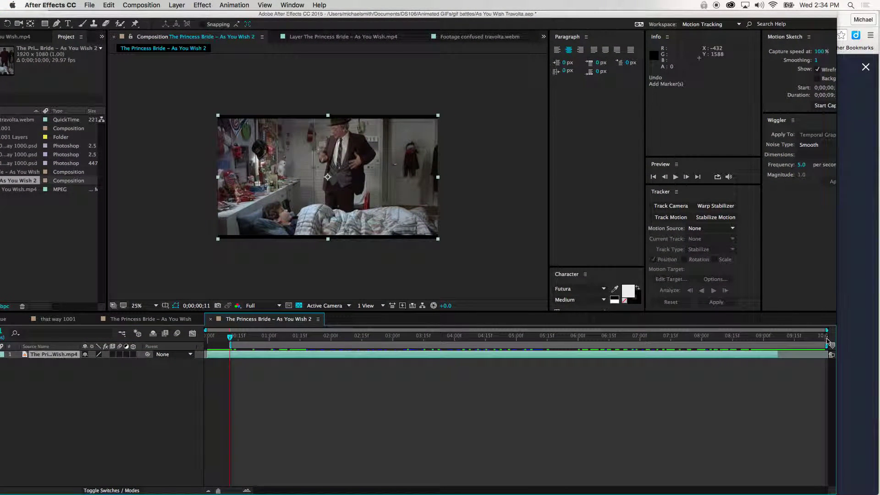
pyautogui.moveTo(824, 345); pyautogui.dragTo(668, 352)
pyautogui.hscroll(-3, 610, 17)
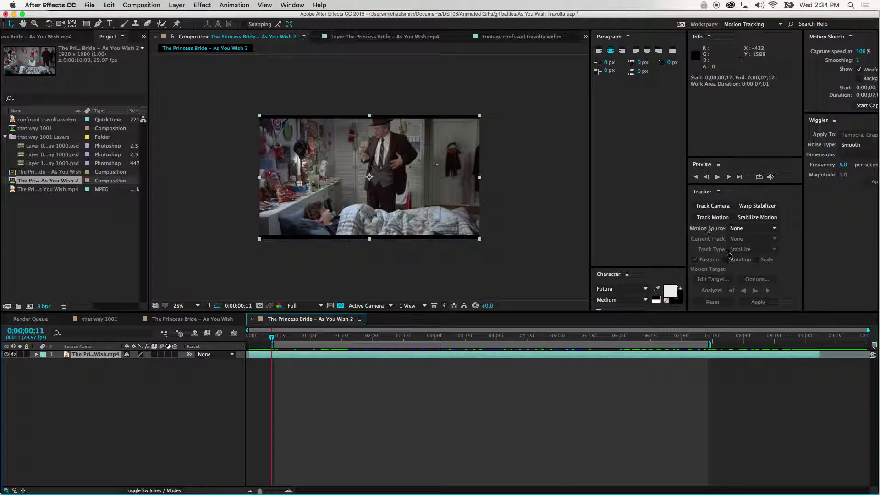
pyautogui.moveTo(708, 345); pyautogui.dragTo(666, 343)
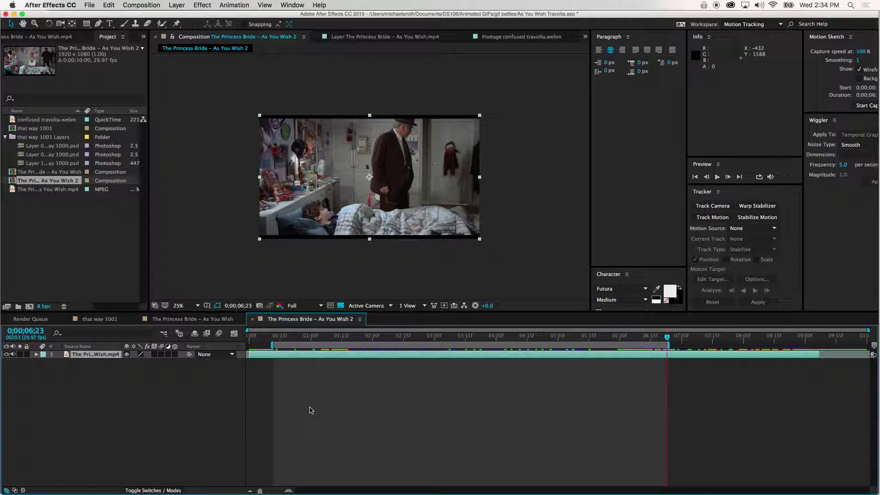
pyautogui.press('space')
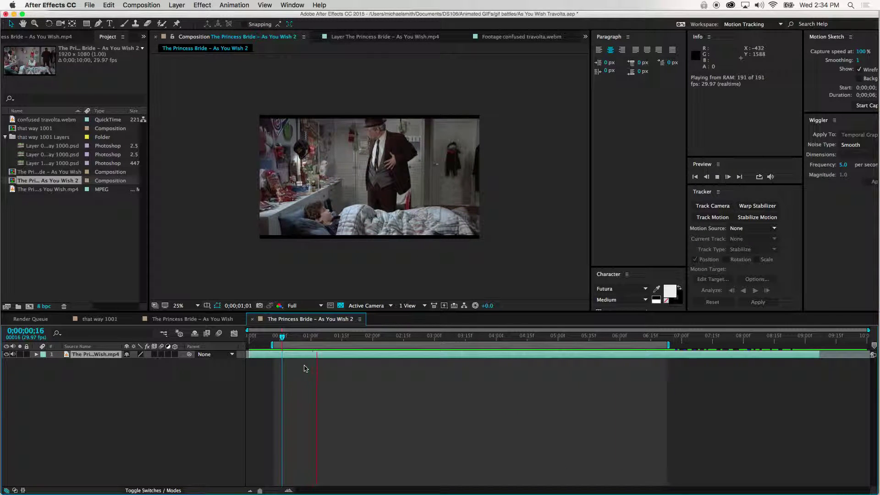
pyautogui.press('space')
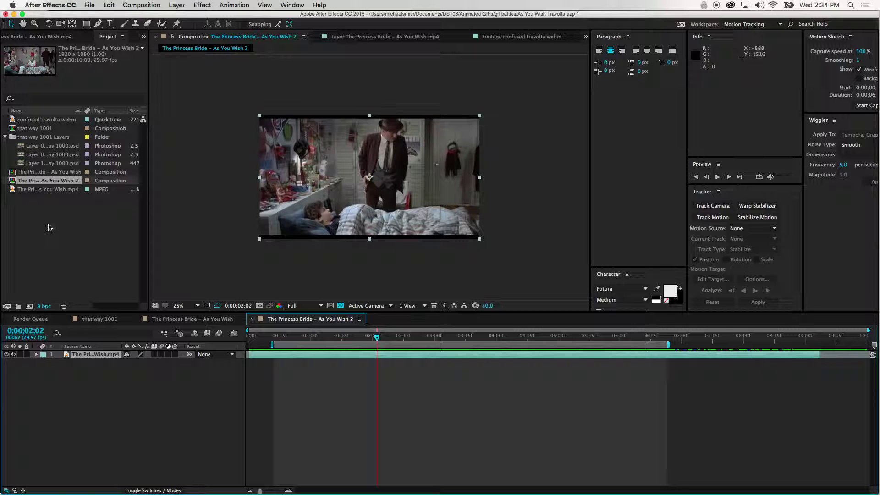
# Step: Add confused travolta.webm above the movie, delayed slightly, scaled to about 157% at 1624, 472
pyautogui.click(13, 120)
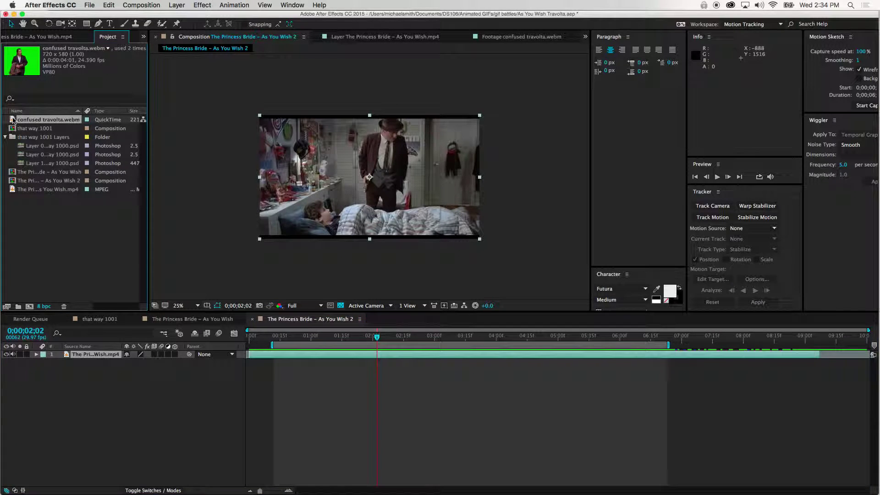
pyautogui.moveTo(13, 119); pyautogui.dragTo(103, 356)
pyautogui.moveTo(365, 175); pyautogui.dragTo(418, 173)
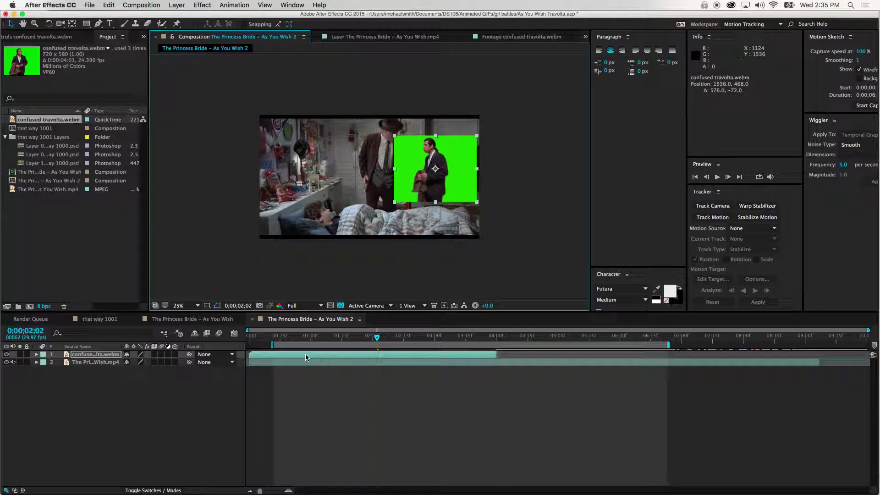
pyautogui.moveTo(310, 356); pyautogui.dragTo(334, 356)
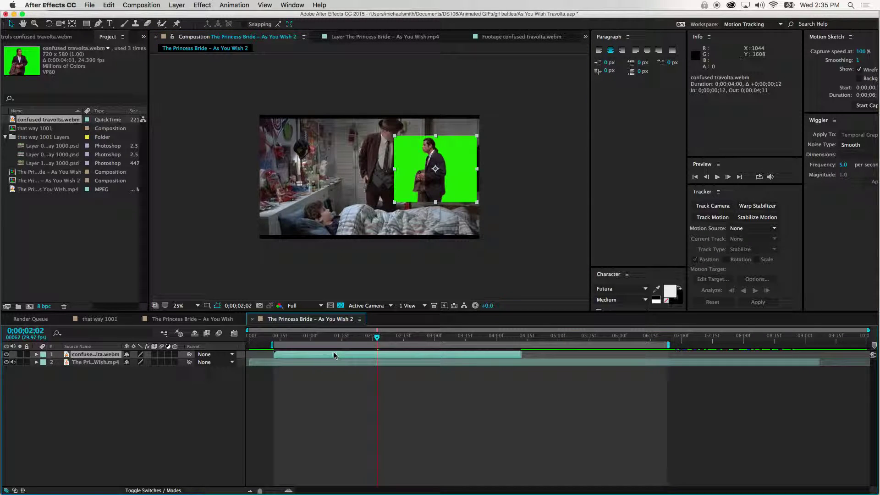
pyautogui.click(456, 181)
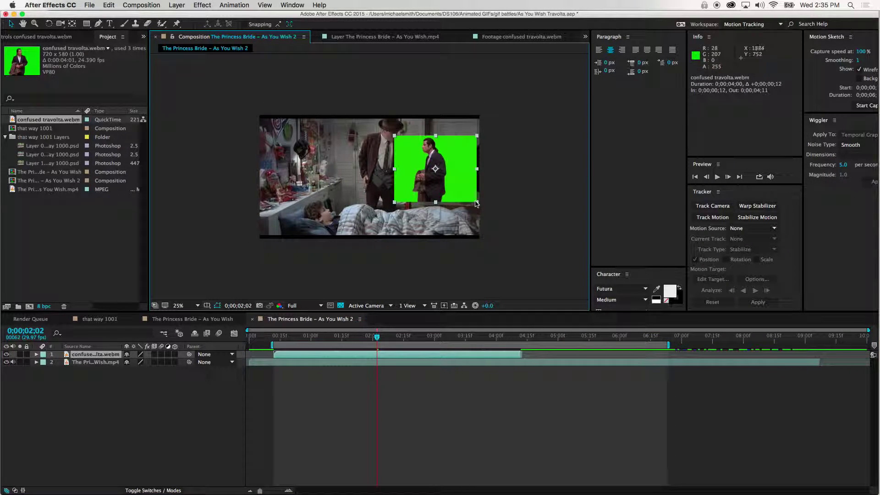
pyautogui.moveTo(477, 203); pyautogui.dragTo(499, 222)
pyautogui.moveTo(426, 187)
pyautogui.mouseDown()
pyautogui.moveTo(439, 205)
pyautogui.moveTo(437, 188)
pyautogui.mouseUp()
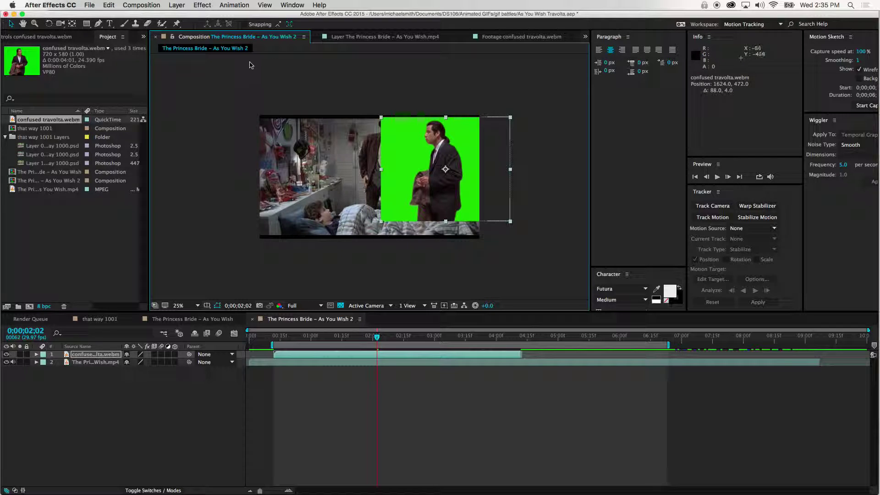
# Step: Apply the Keying > Color Range effect to the Travolta layer and pick its key-colour eyedropper
pyautogui.click(206, 5)
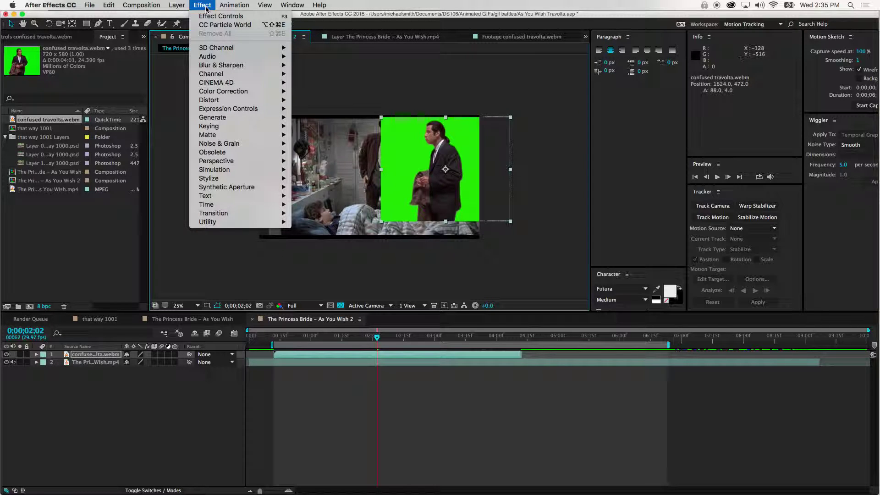
pyautogui.moveTo(206, 77)
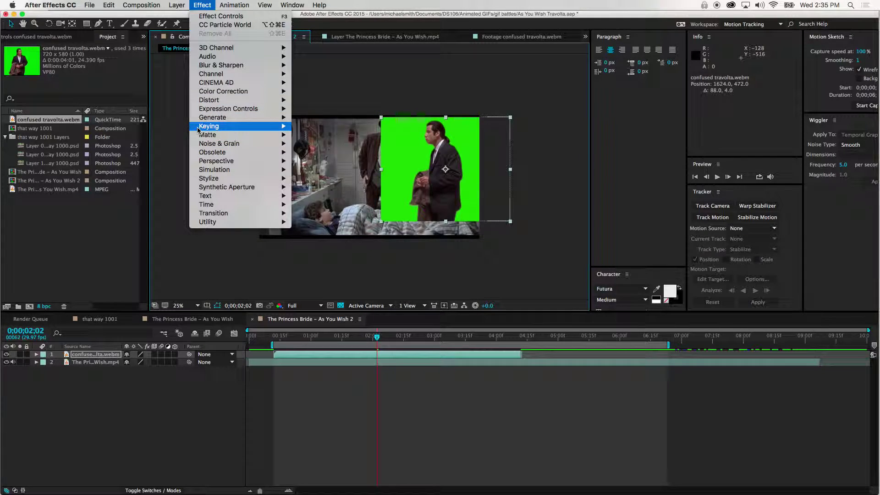
pyautogui.moveTo(208, 126)
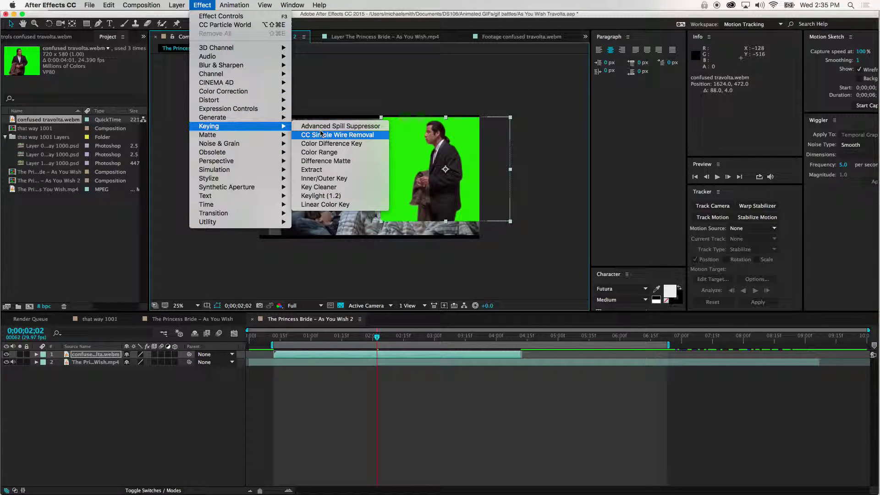
pyautogui.click(330, 157)
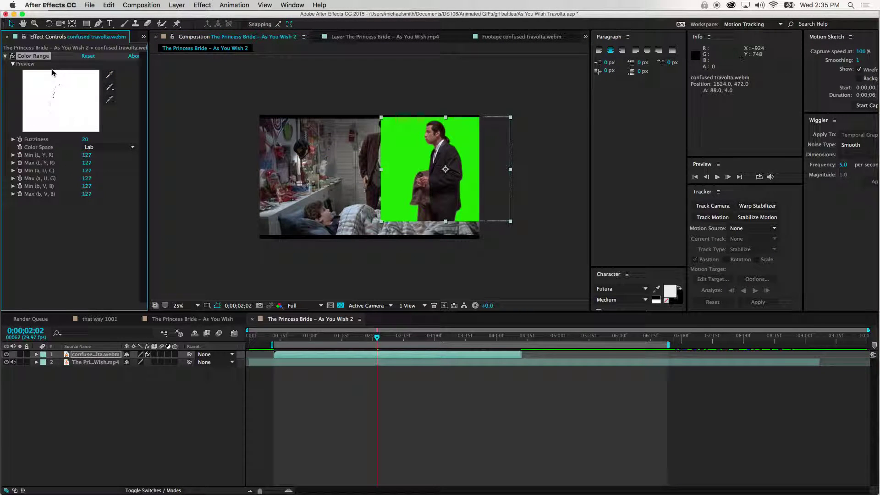
pyautogui.click(109, 74)
# Step: Copy the Color Key effect from the Travolta layer in the original As You Wish composition
pyautogui.click(212, 319)
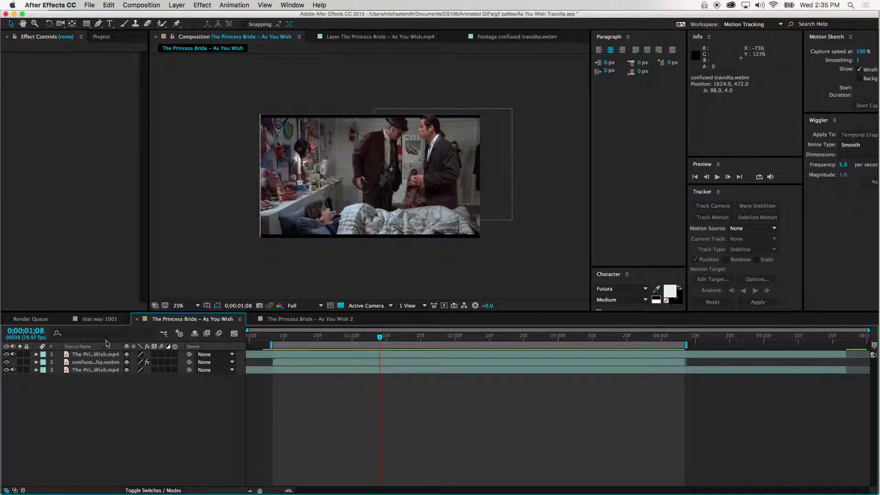
pyautogui.click(37, 362)
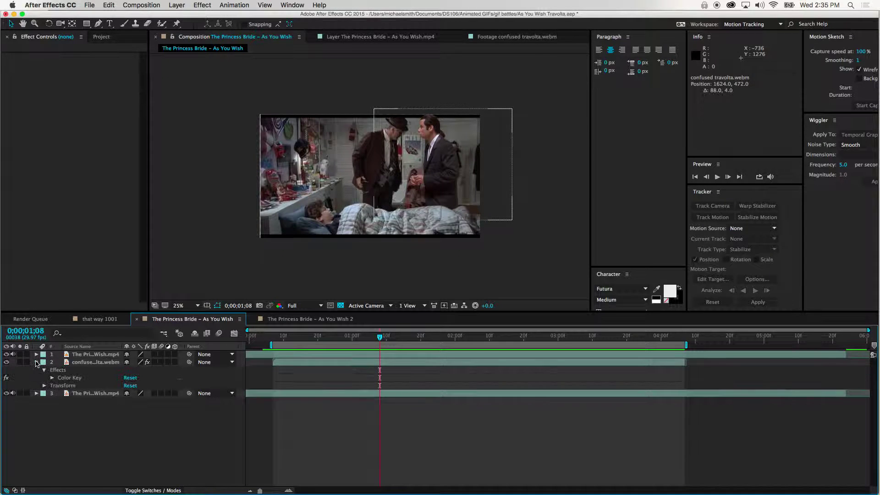
pyautogui.click(52, 378)
pyautogui.click(69, 378)
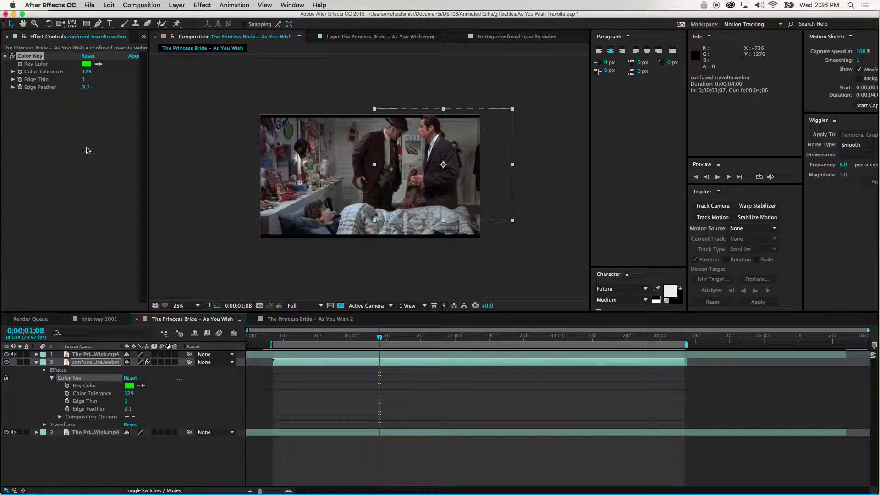
# Step: Paste Color Key onto Travolta in As You Wish 2 and delete the Color Range effect
pyautogui.click(296, 319)
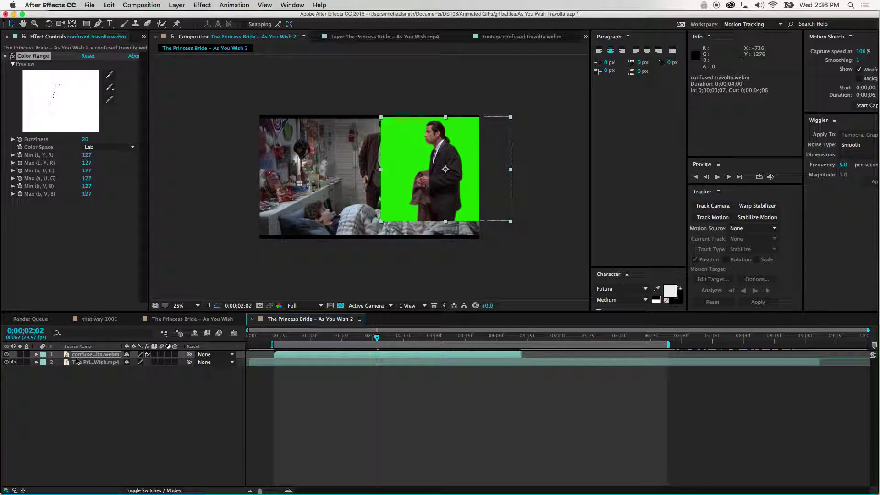
pyautogui.press('super+v')
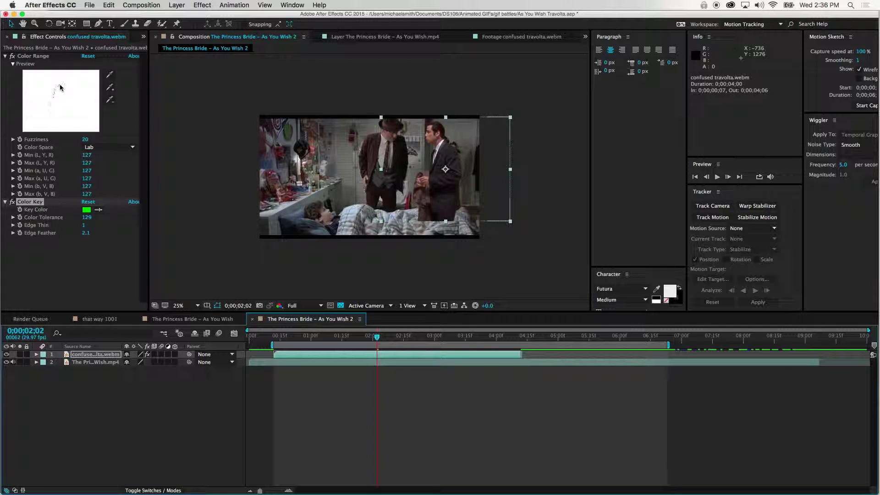
pyautogui.click(19, 56)
pyautogui.press('Delete')
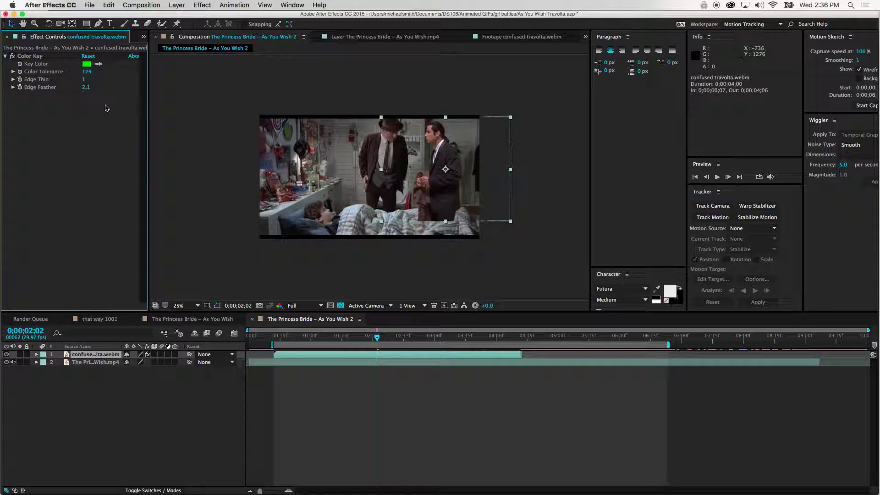
# Step: Re-sample the Color Key's key colour from the green screen, giving #1CCF01
pyautogui.click(86, 65)
pyautogui.moveTo(87, 97); pyautogui.dragTo(107, 84)
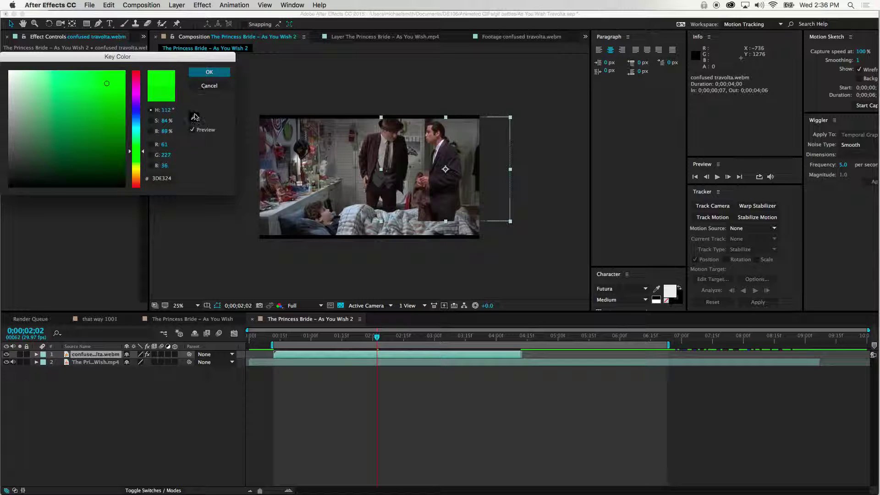
pyautogui.click(196, 119)
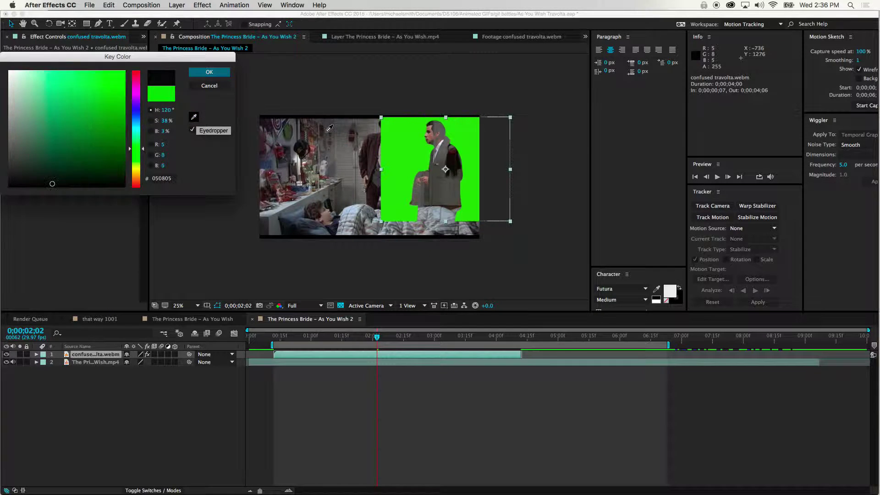
pyautogui.click(408, 136)
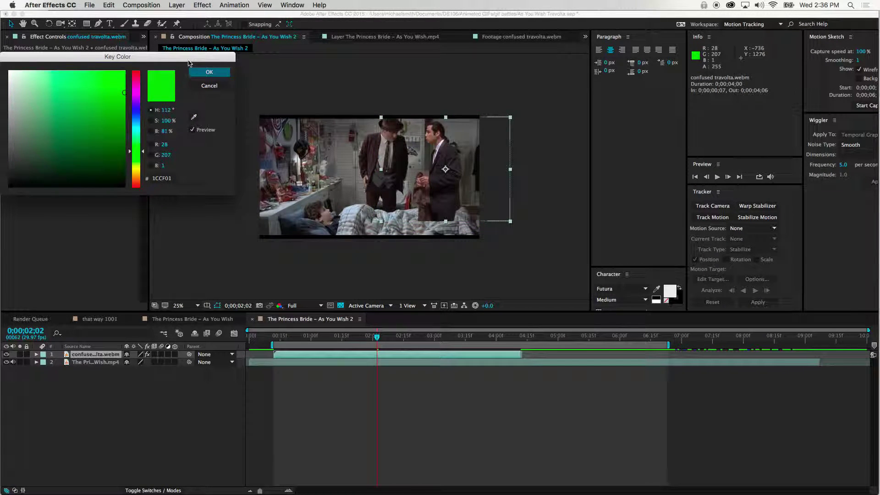
pyautogui.click(209, 72)
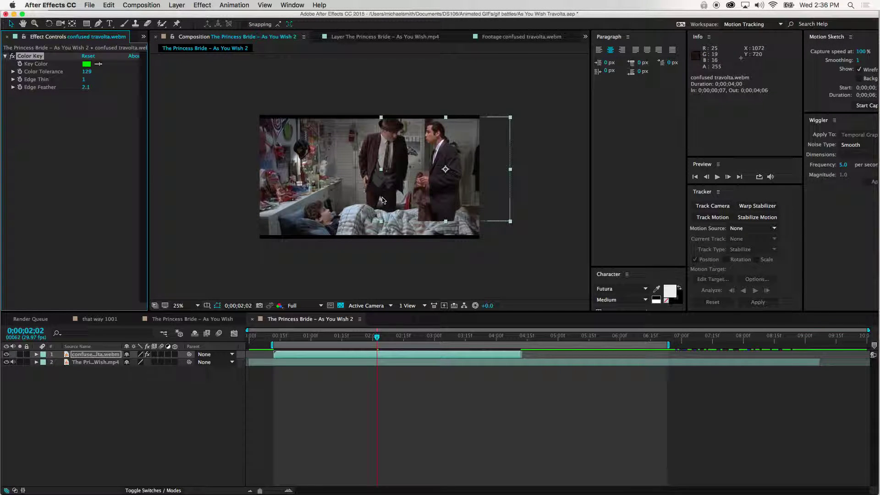
# Step: Pan to the men, then make first passes at Color Tolerance, Edge Thin and Edge Feather
pyautogui.scroll(4, 382, 200)
pyautogui.scroll(-4, 383, 200)
pyautogui.scroll(4, 383, 200)
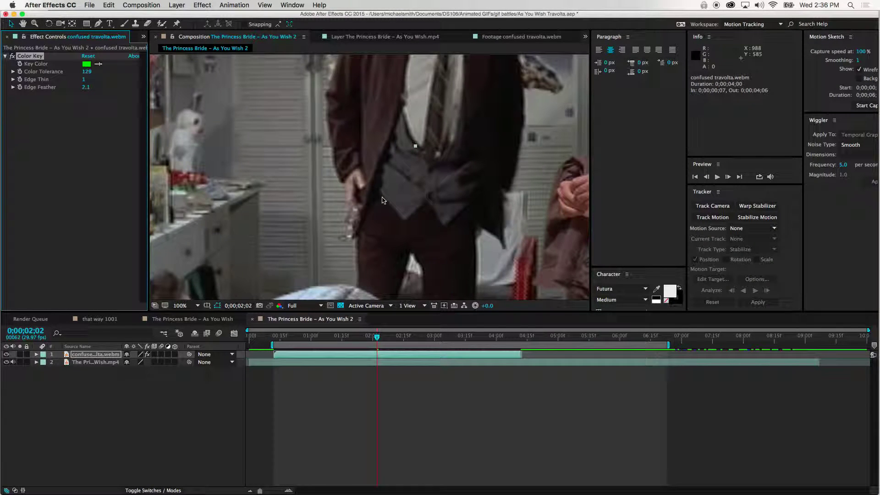
pyautogui.press('h')
pyautogui.moveTo(491, 207); pyautogui.dragTo(227, 245)
pyautogui.moveTo(429, 187); pyautogui.dragTo(390, 188)
pyautogui.press('v')
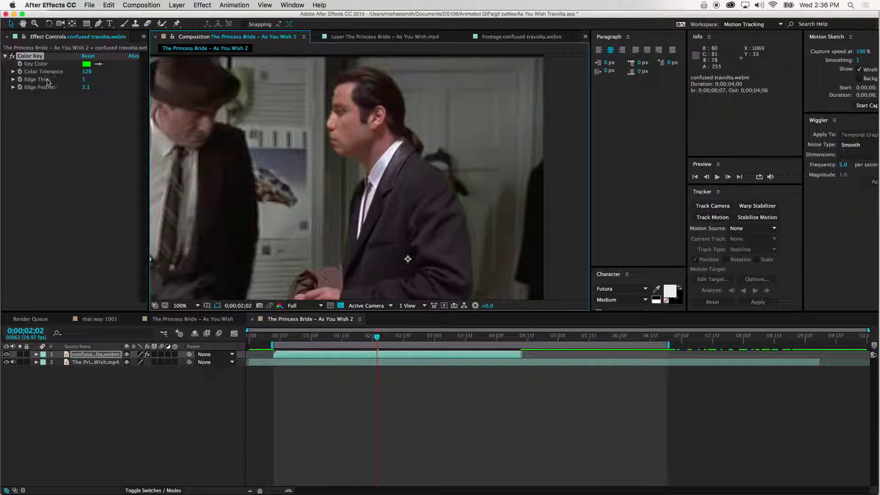
pyautogui.click(13, 72)
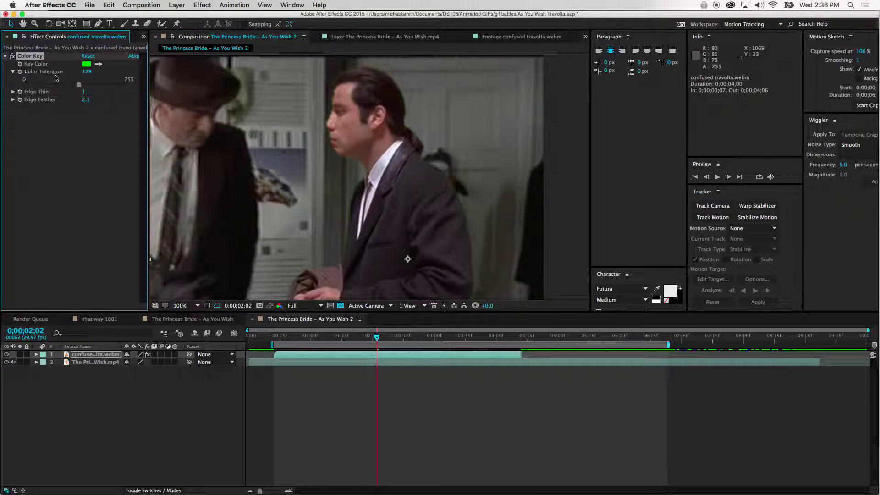
pyautogui.moveTo(80, 86); pyautogui.dragTo(40, 86)
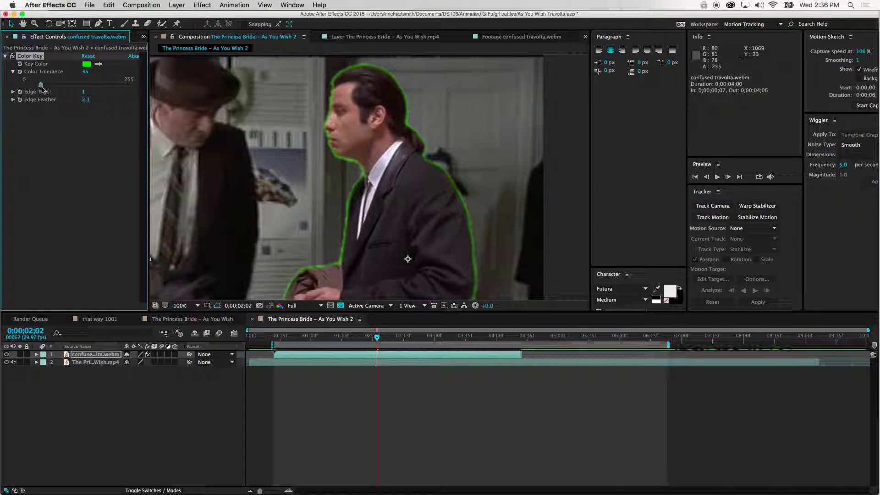
pyautogui.click(12, 92)
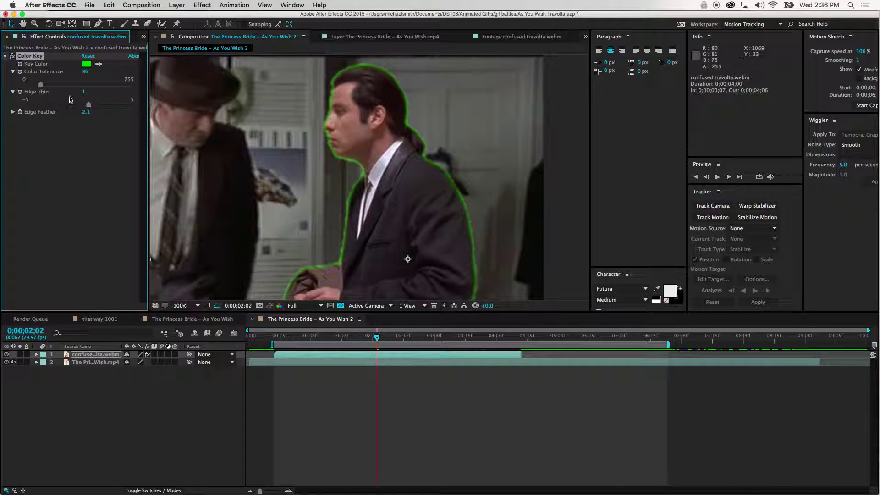
pyautogui.moveTo(88, 106); pyautogui.dragTo(119, 107)
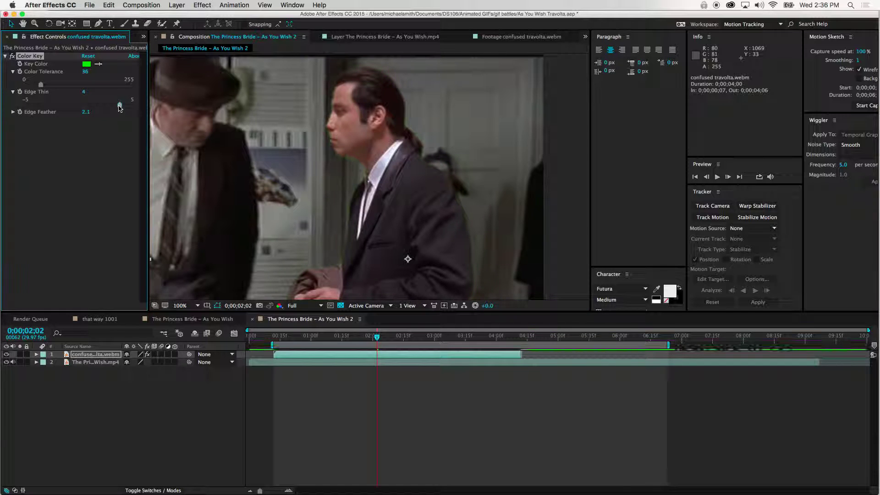
pyautogui.click(12, 113)
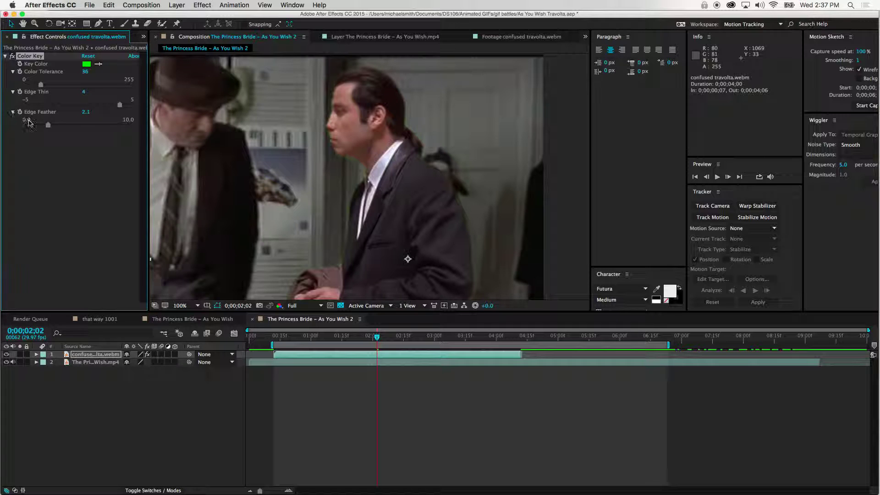
pyautogui.moveTo(48, 124); pyautogui.dragTo(103, 134)
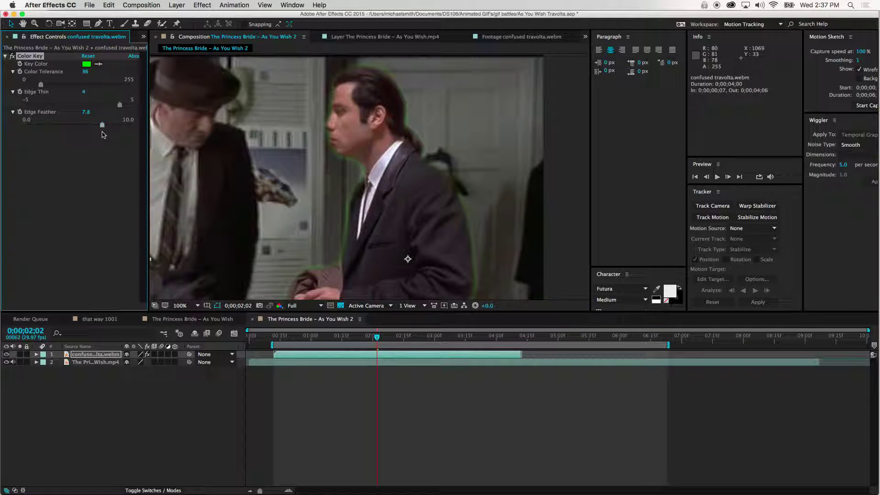
# Step: Refine the key to Color Tolerance 140, Edge Thin 1 and Edge Feather 1.8
pyautogui.moveTo(122, 105); pyautogui.dragTo(109, 105)
pyautogui.moveTo(41, 83); pyautogui.dragTo(88, 93)
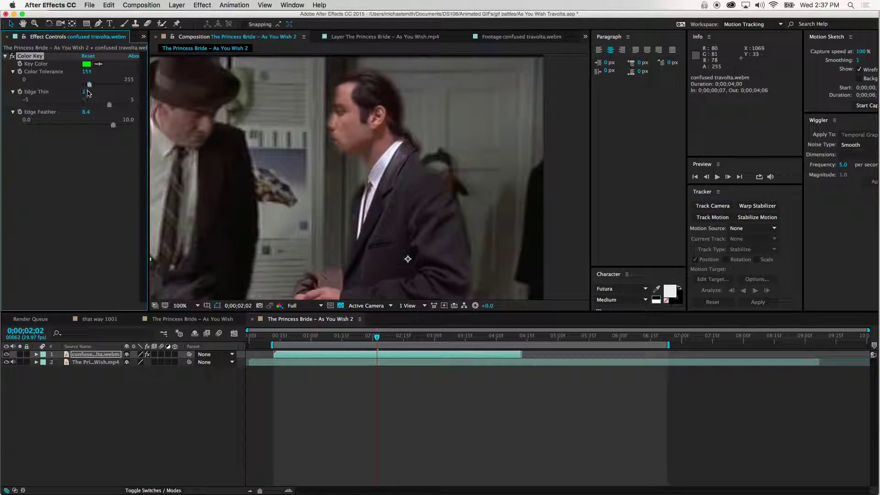
pyautogui.click(113, 130)
pyautogui.moveTo(113, 124); pyautogui.dragTo(39, 128)
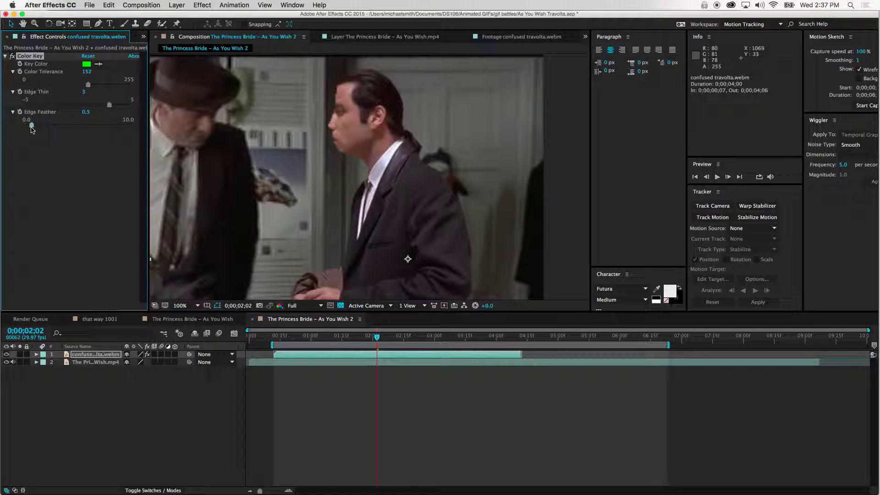
pyautogui.moveTo(110, 107); pyautogui.dragTo(87, 106)
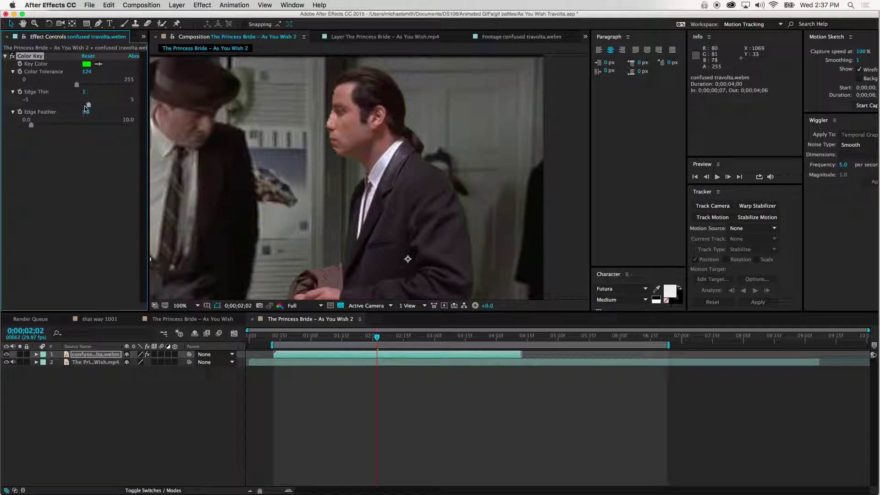
pyautogui.moveTo(31, 127); pyautogui.dragTo(45, 125)
pyautogui.moveTo(89, 108)
pyautogui.mouseDown()
pyautogui.moveTo(78, 106)
pyautogui.moveTo(83, 87)
pyautogui.moveTo(85, 109)
pyautogui.mouseUp()
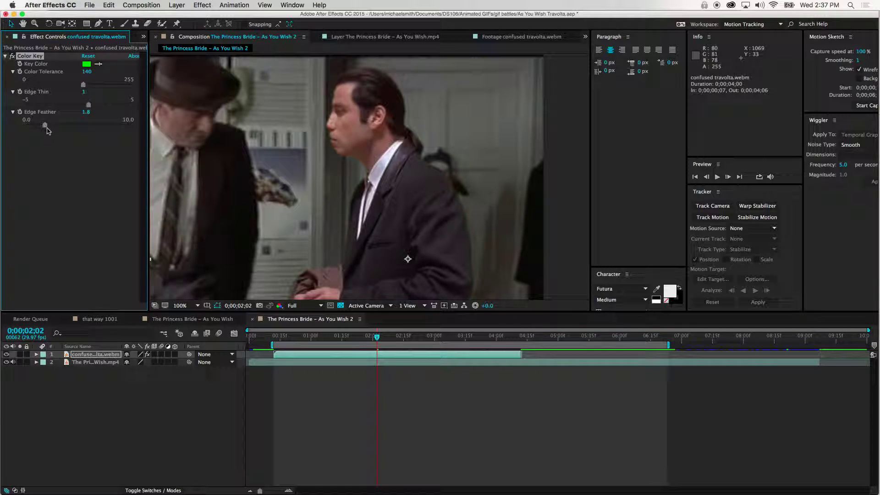
pyautogui.moveTo(45, 124); pyautogui.dragTo(44, 125)
pyautogui.press(',')
pyautogui.press(',')
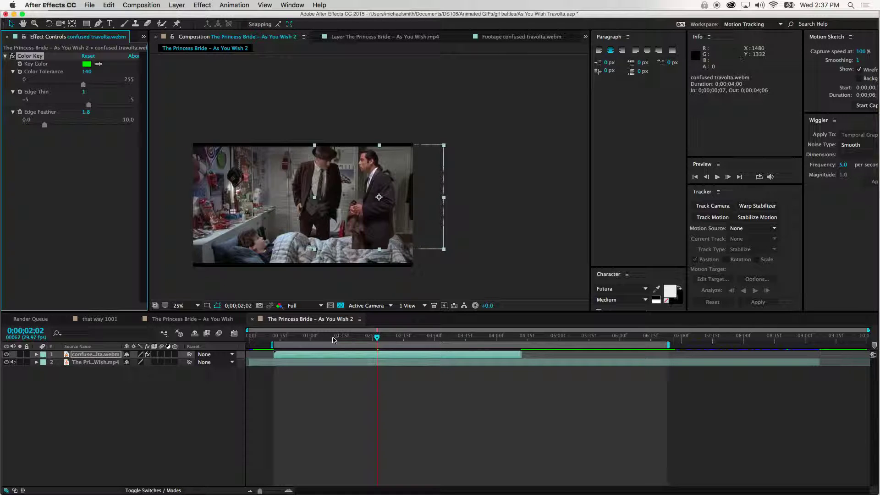
pyautogui.moveTo(336, 339); pyautogui.dragTo(276, 341)
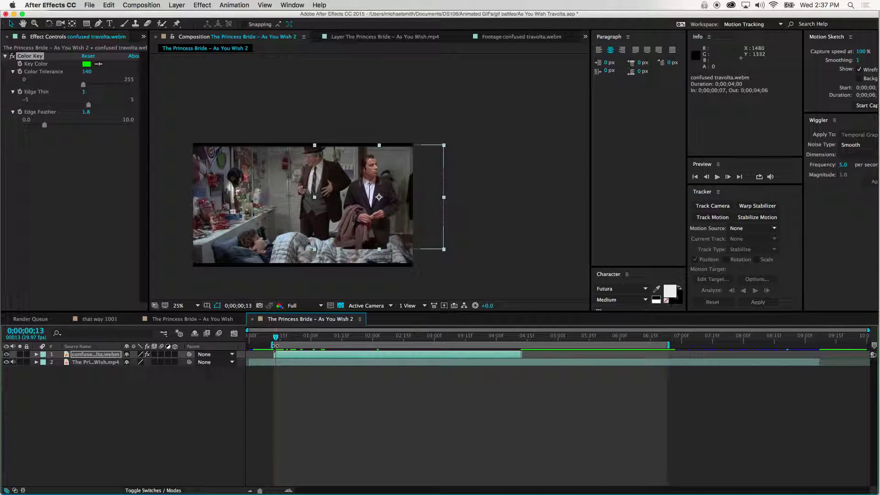
pyautogui.press('space')
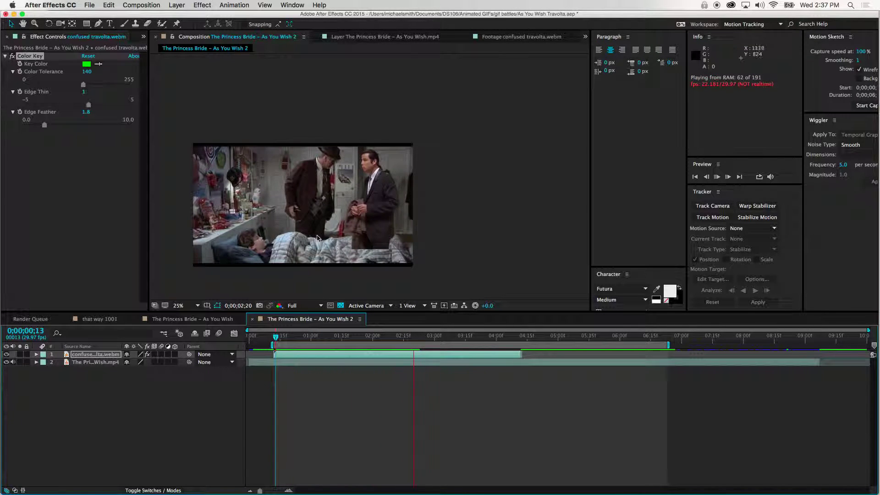
pyautogui.moveTo(315, 234); pyautogui.dragTo(397, 219)
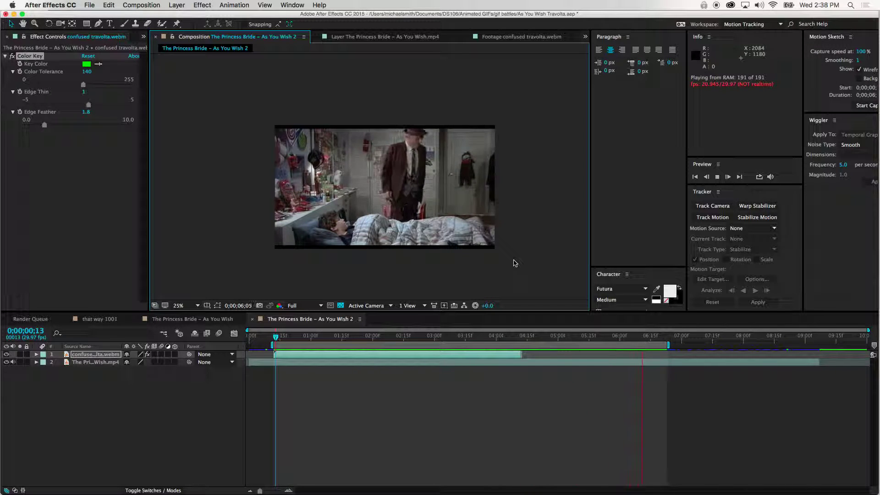
pyautogui.click(453, 225)
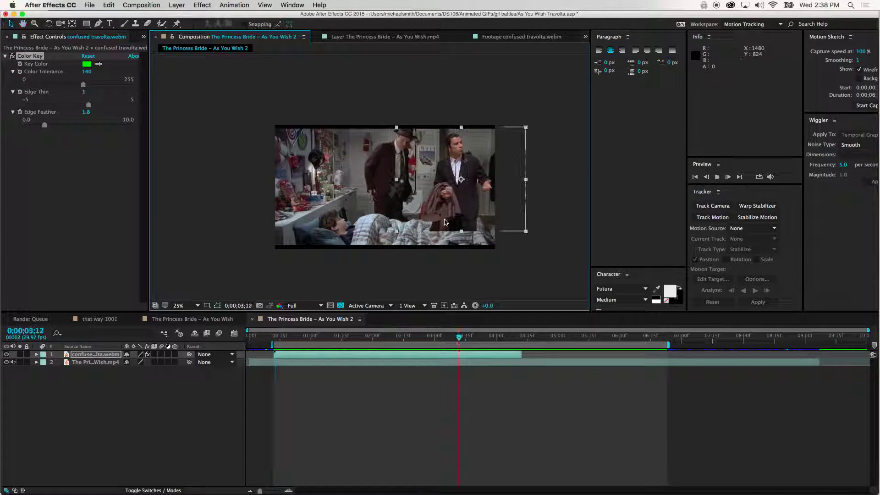
pyautogui.press('.')
pyautogui.press('space')
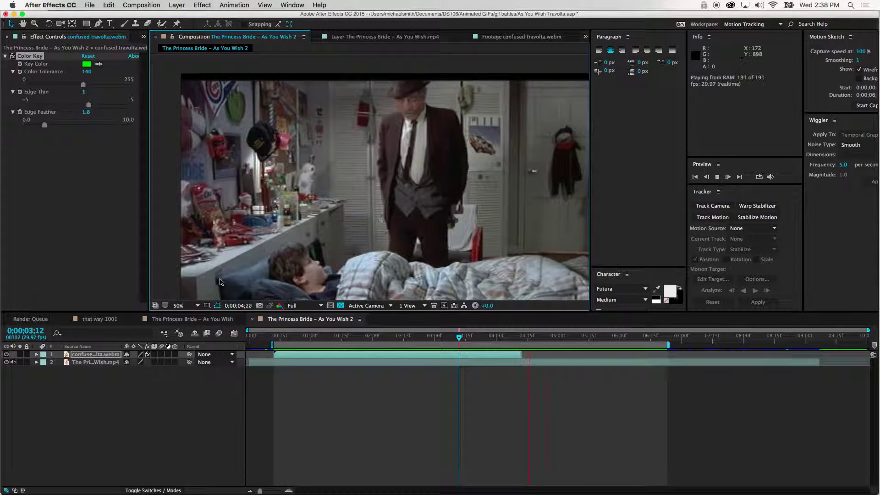
pyautogui.press('space')
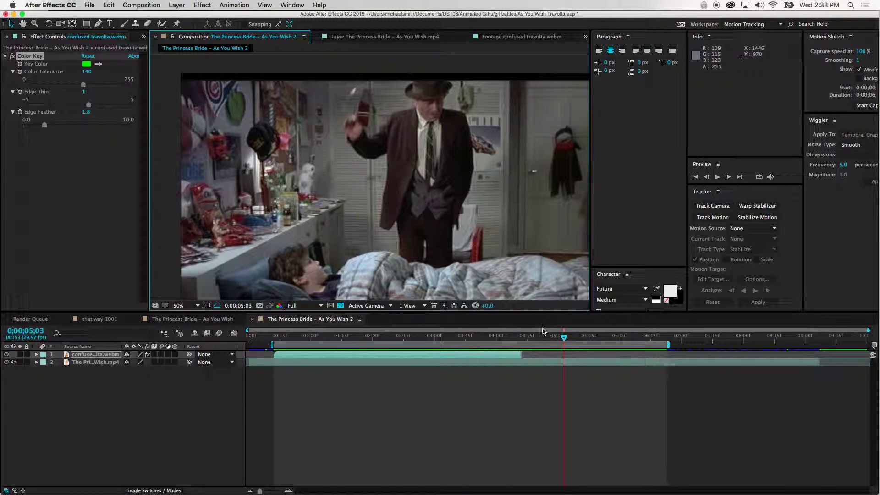
pyautogui.moveTo(439, 341); pyautogui.dragTo(389, 343)
pyautogui.moveTo(6, 356)
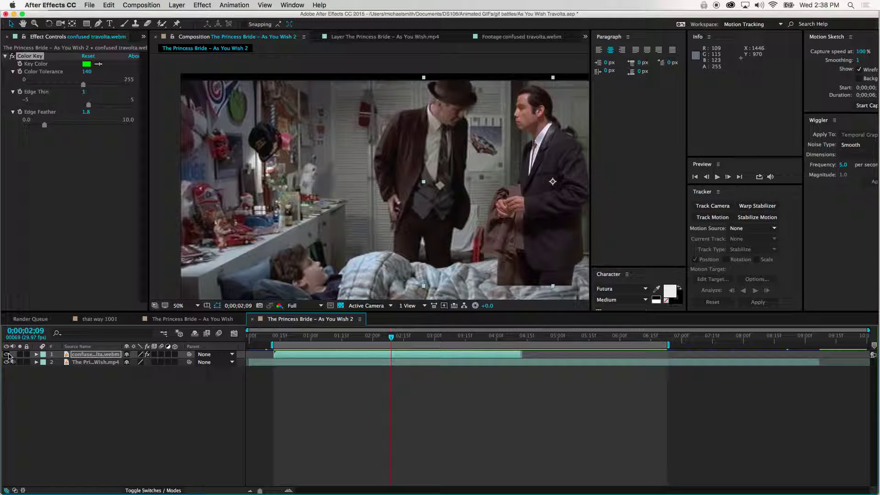
# Step: Hide the Travolta layer, select The Princess Bride layer, and reset the Motion Tracking workspace
pyautogui.click(8, 355)
pyautogui.click(293, 364)
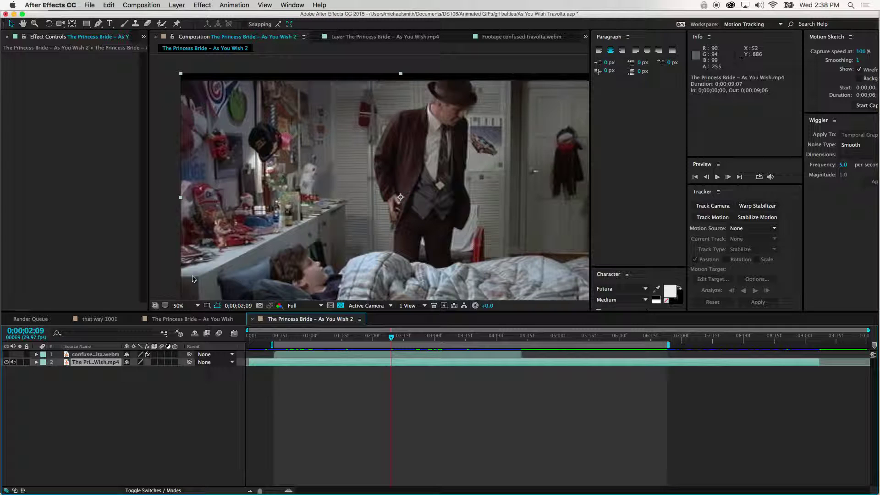
pyautogui.click(290, 5)
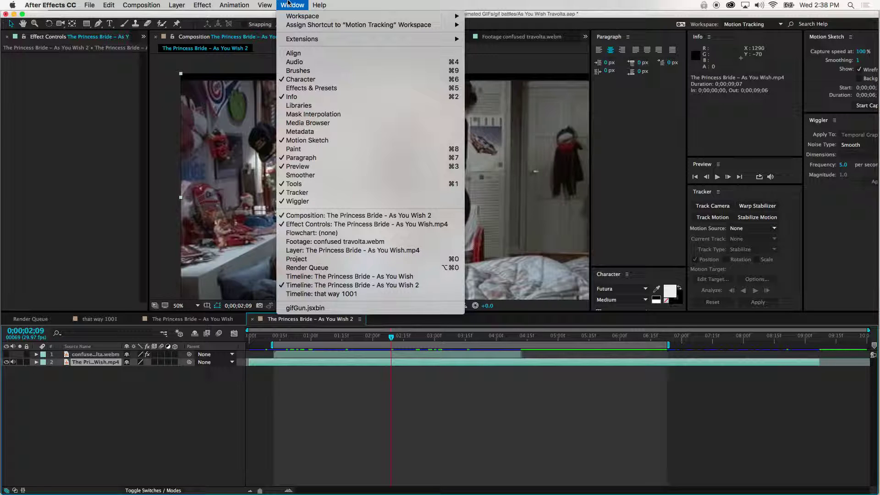
pyautogui.moveTo(333, 17)
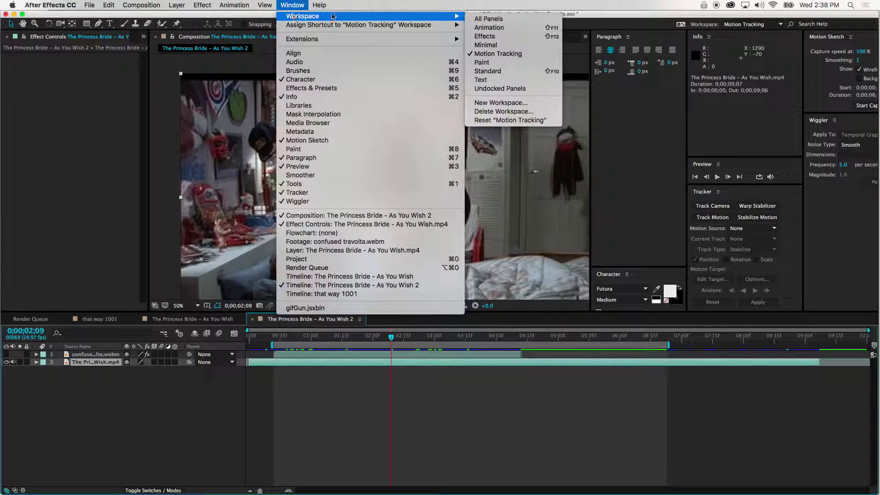
pyautogui.click(499, 53)
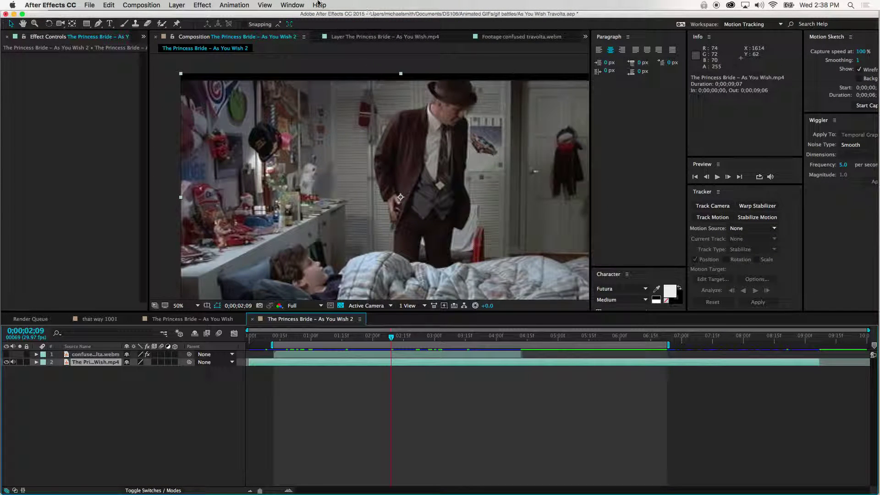
pyautogui.click(293, 5)
pyautogui.moveTo(315, 16)
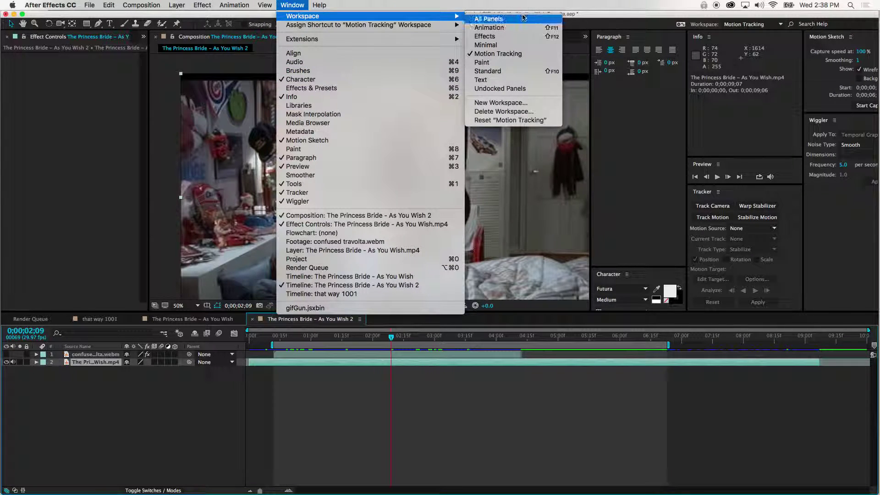
pyautogui.click(506, 28)
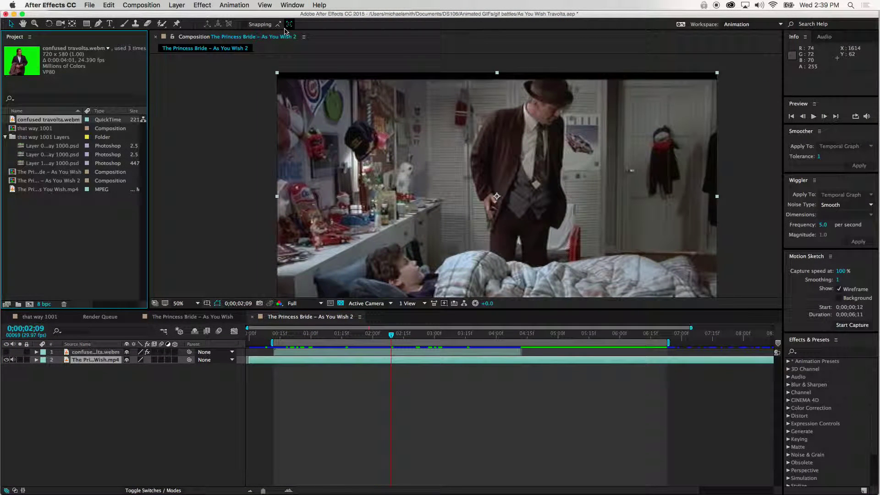
pyautogui.click(289, 5)
pyautogui.moveTo(305, 17)
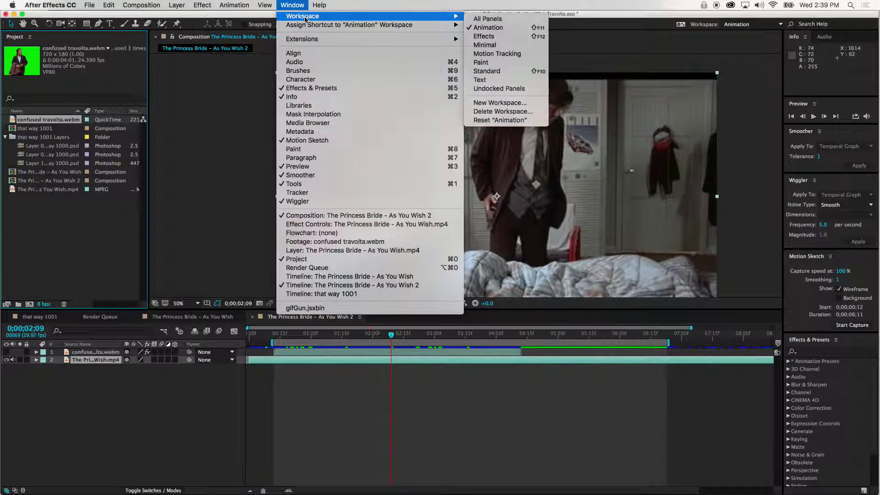
pyautogui.click(523, 58)
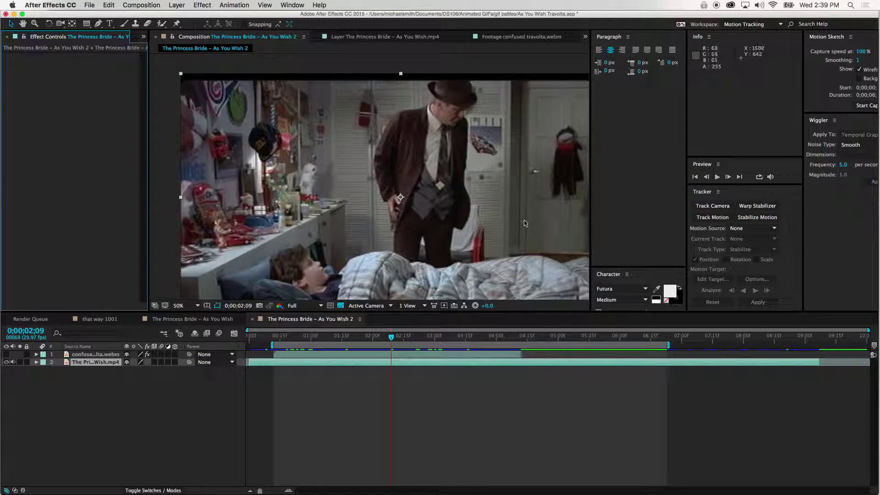
pyautogui.click(67, 365)
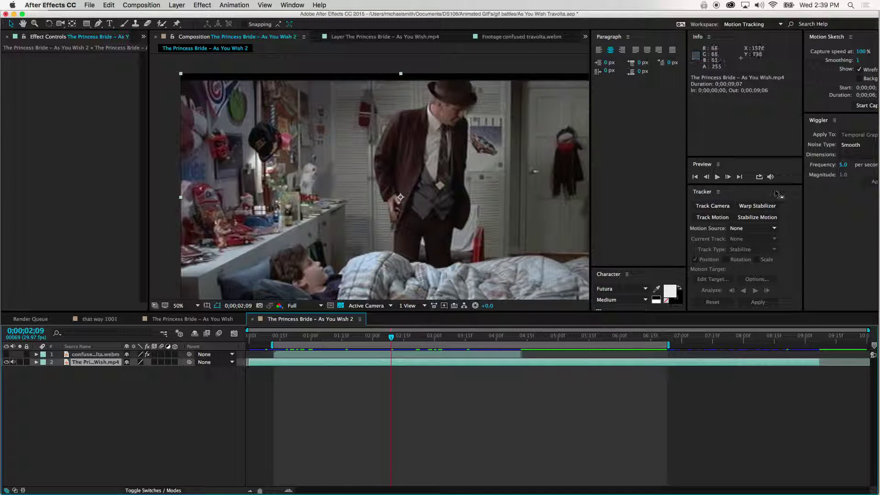
# Step: Add a Stabilize Motion tracker to the bedroom clip and place Track Point 1 on the man's hand
pyautogui.click(758, 218)
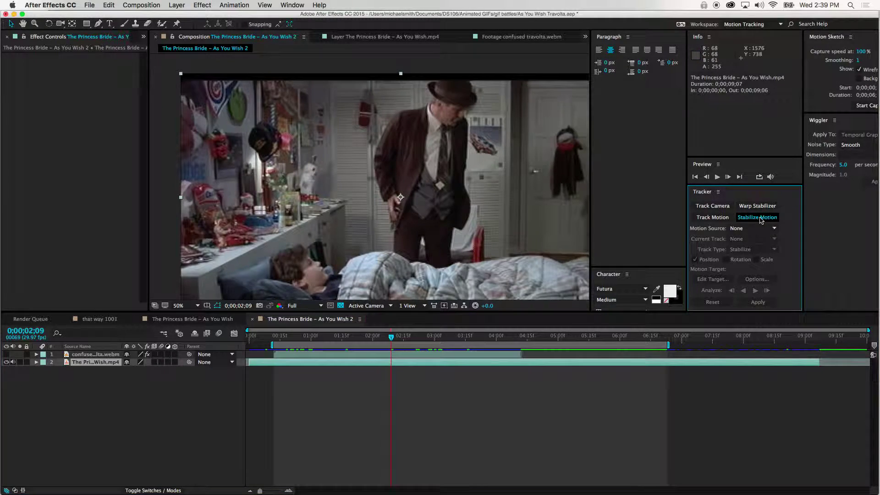
pyautogui.press('.')
pyautogui.press('.')
pyautogui.press('.')
pyautogui.press('.')
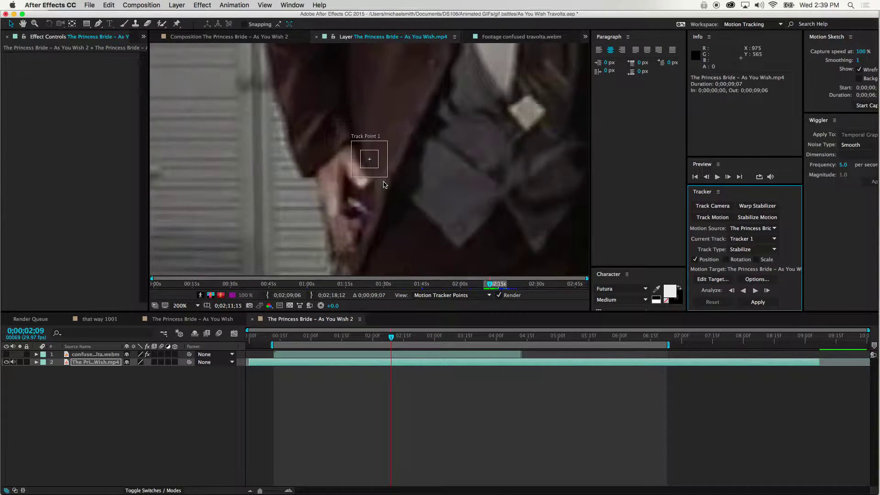
pyautogui.rightClick(384, 184)
pyautogui.click(372, 163)
pyautogui.moveTo(375, 158); pyautogui.dragTo(412, 213)
pyautogui.moveTo(352, 166); pyautogui.dragTo(362, 185)
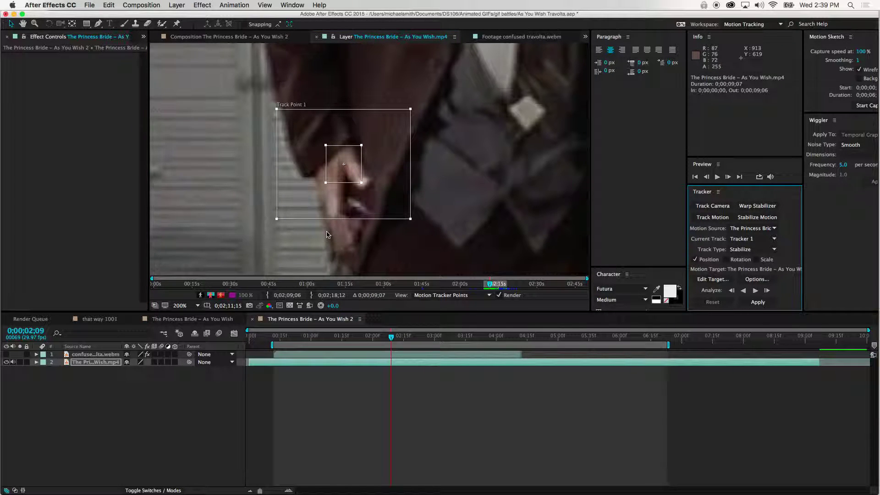
pyautogui.press(',')
pyautogui.press(',')
pyautogui.press(',')
pyautogui.press(',')
pyautogui.press(',')
pyautogui.press(',')
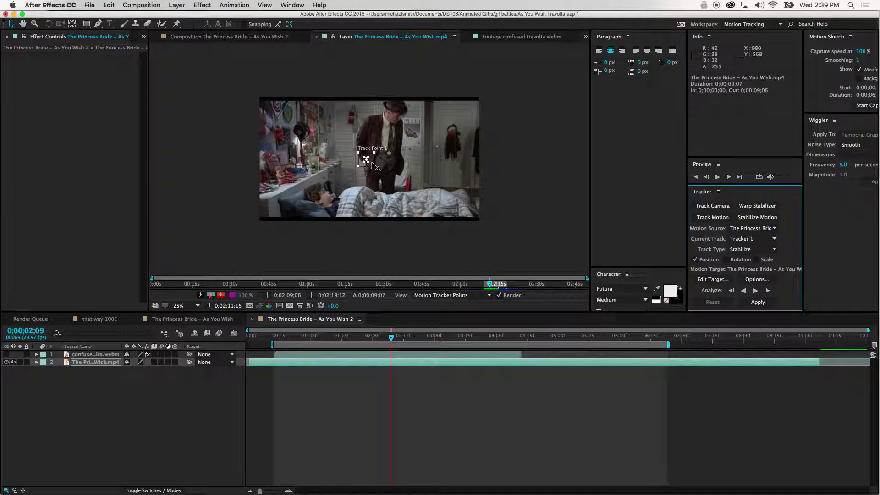
# Step: Enlarge Track Point 1's boxes on a left-edge corner and analyse forward from 0;00;00;12
pyautogui.moveTo(357, 167); pyautogui.dragTo(260, 193)
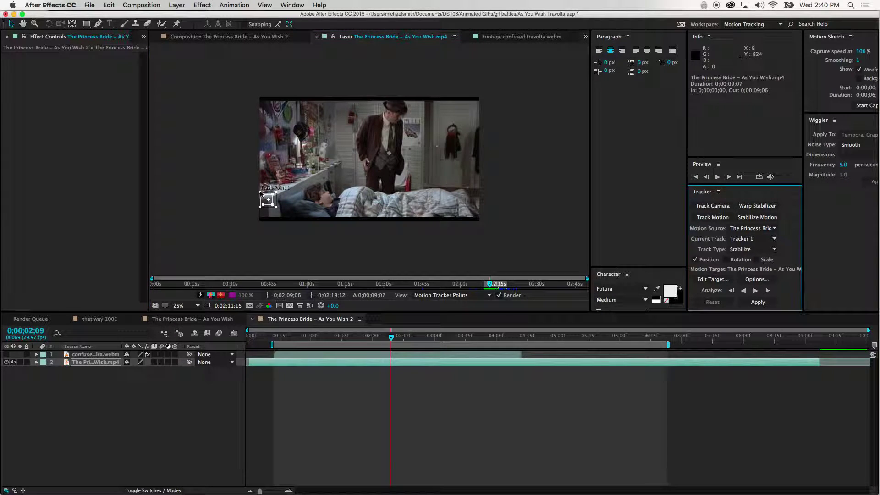
pyautogui.scroll(5, 273, 197)
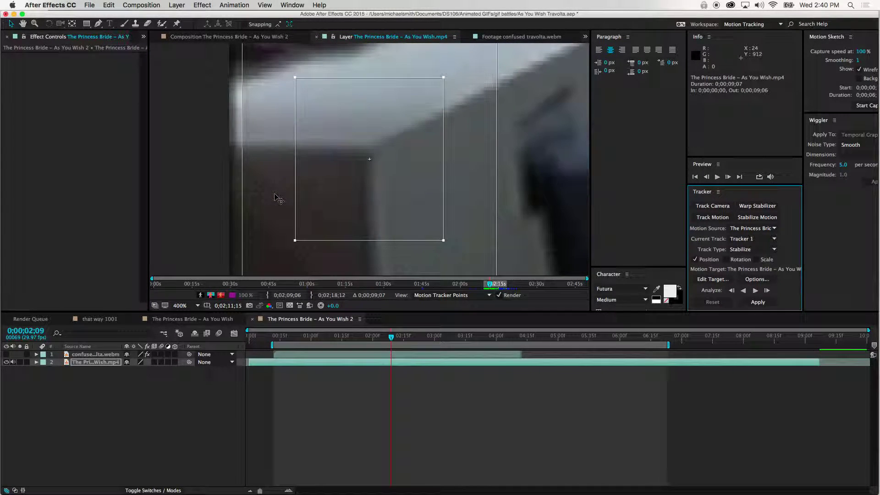
pyautogui.moveTo(369, 157); pyautogui.dragTo(369, 150)
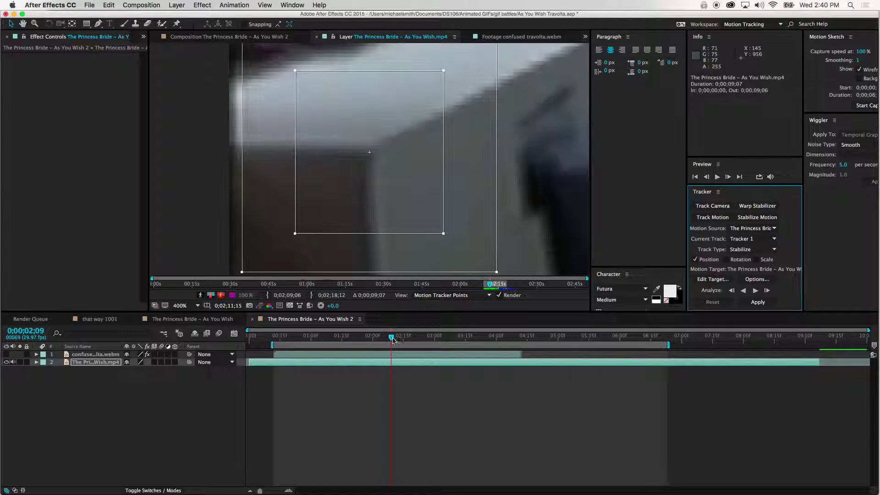
pyautogui.moveTo(390, 338); pyautogui.dragTo(275, 351)
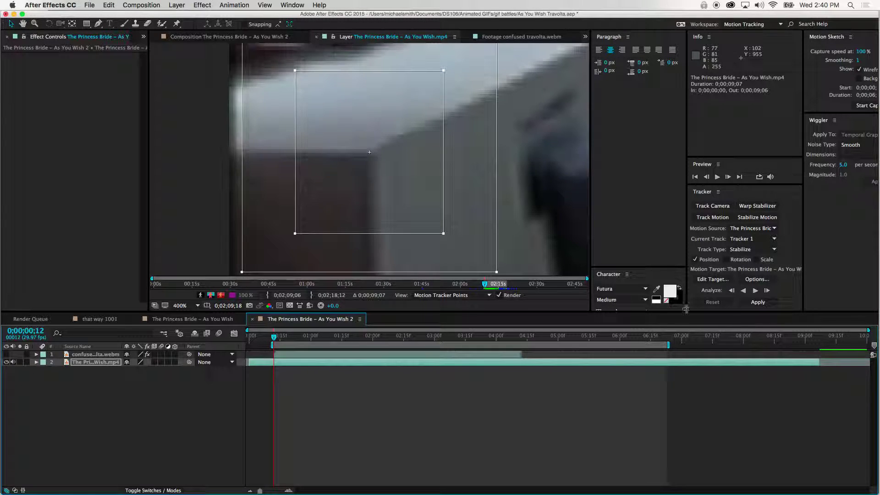
pyautogui.click(755, 290)
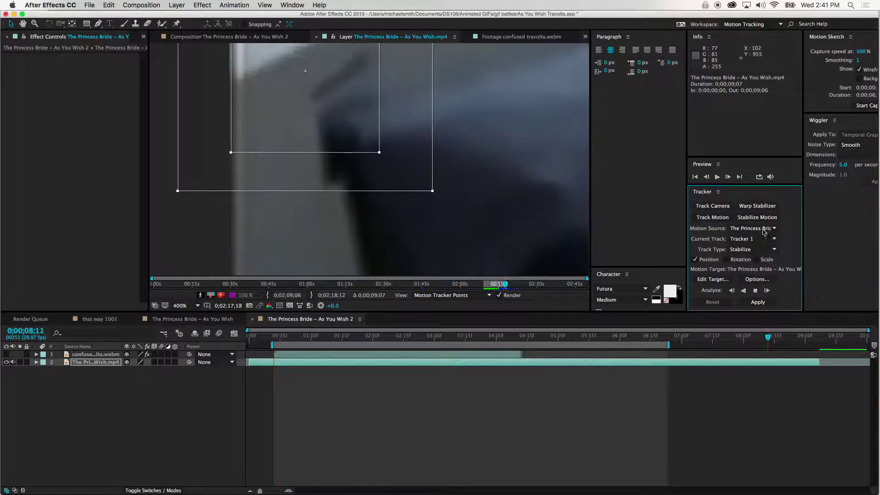
# Step: Stop the analysis and apply Tracker 1's stabilization to the movie layer in X and Y
pyautogui.click(755, 290)
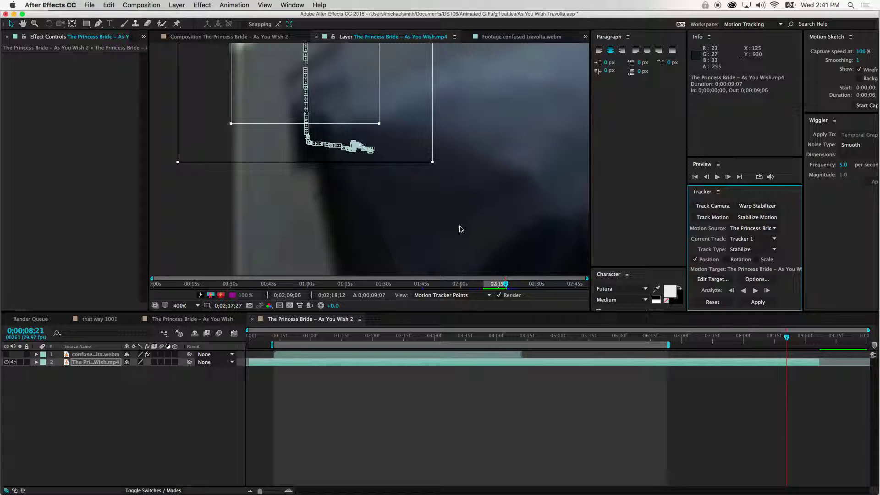
pyautogui.scroll(5, 460, 230)
pyautogui.hscroll(-3, 461, 230)
pyautogui.scroll(-3, 459, 230)
pyautogui.scroll(3, 459, 230)
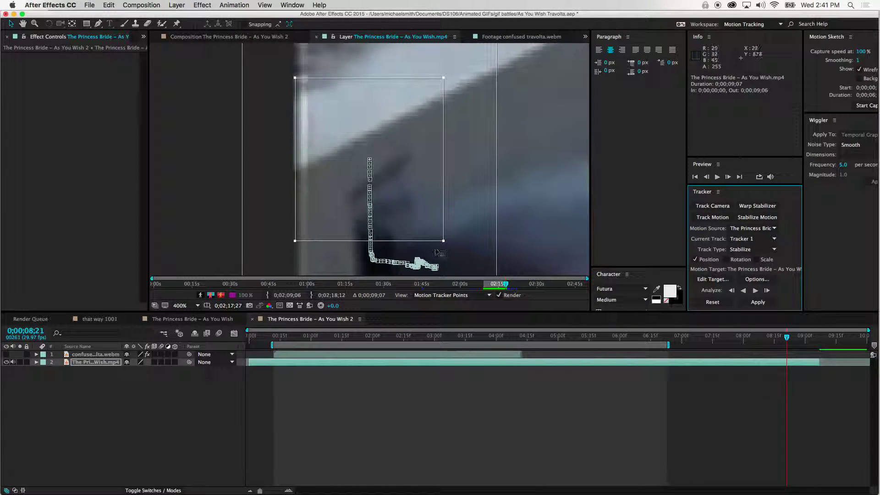
pyautogui.moveTo(786, 338); pyautogui.dragTo(614, 351)
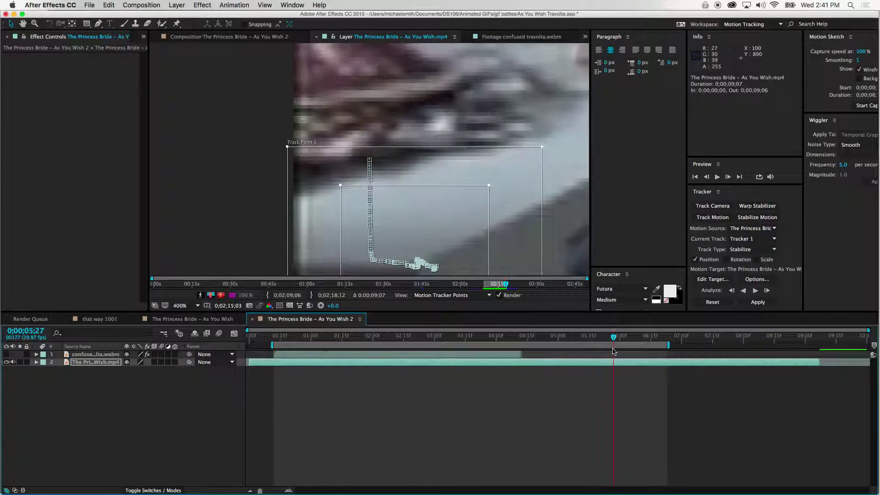
pyautogui.click(757, 302)
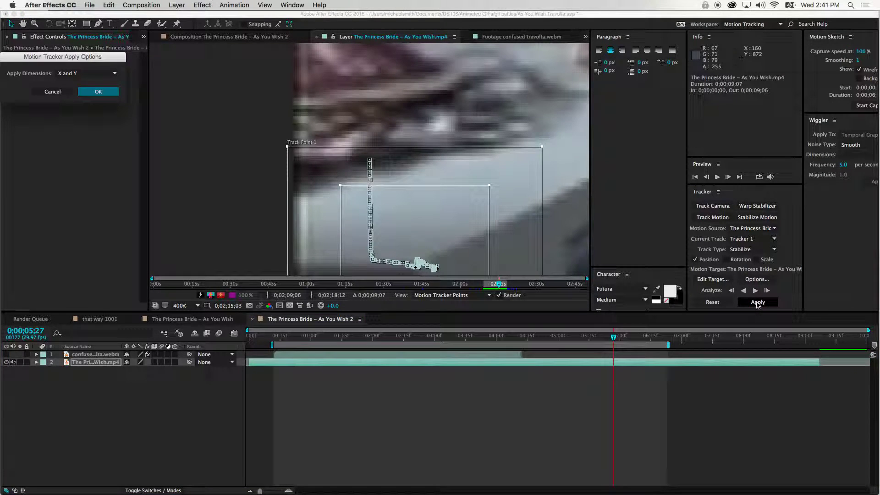
pyautogui.moveTo(83, 56); pyautogui.dragTo(489, 154)
pyautogui.click(503, 189)
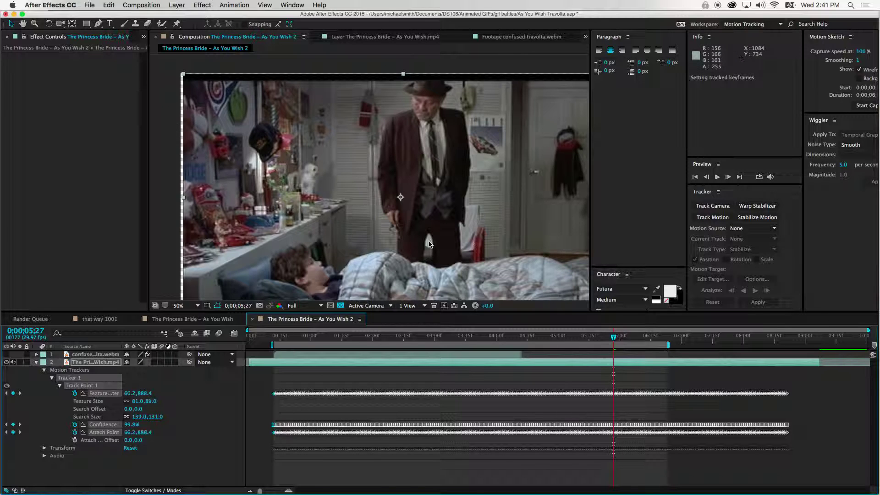
pyautogui.press(',')
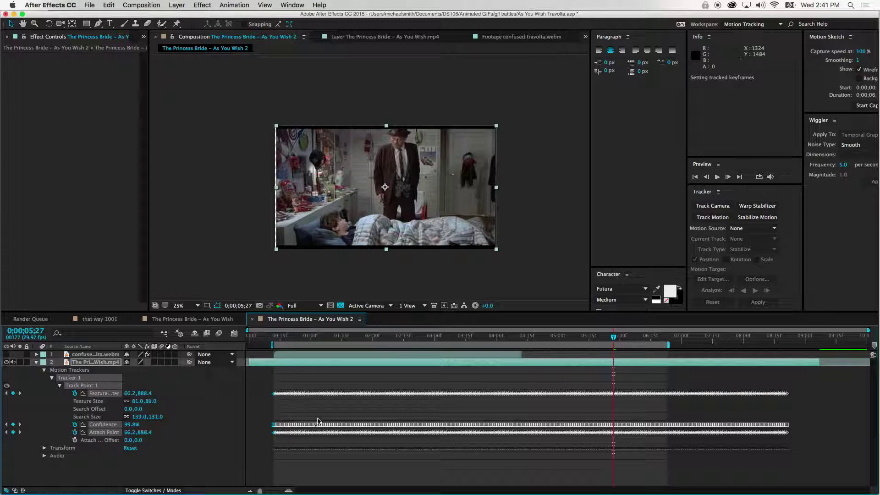
pyautogui.moveTo(614, 342); pyautogui.dragTo(275, 362)
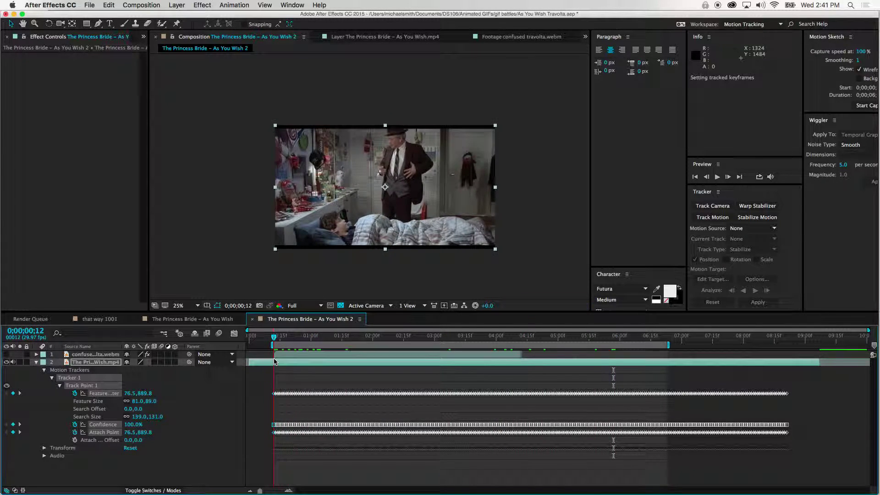
pyautogui.press('space')
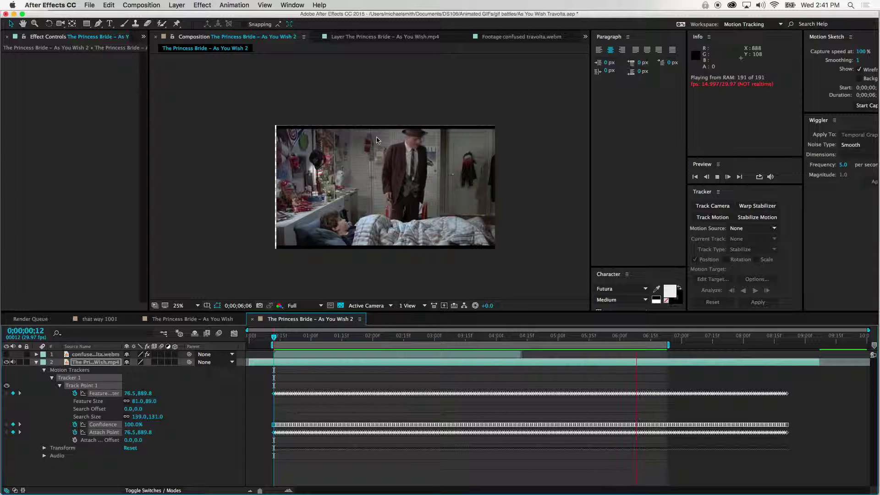
pyautogui.press('space')
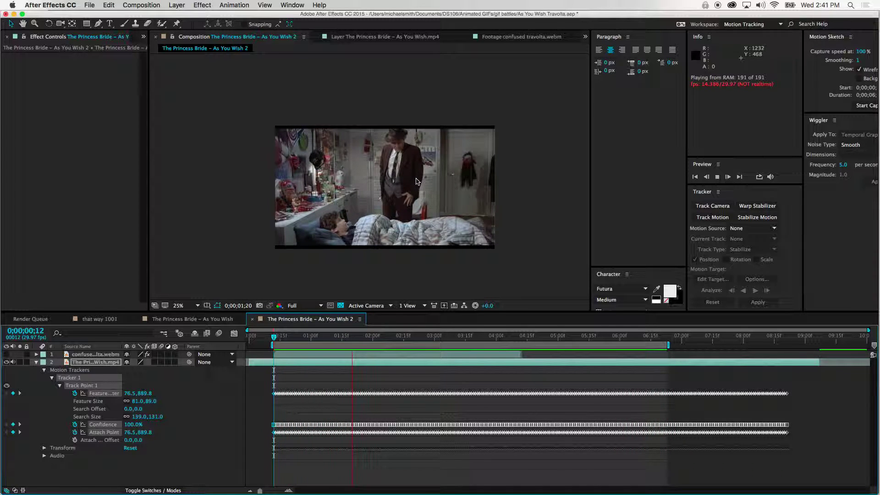
pyautogui.scroll(2, 416, 181)
pyautogui.scroll(-1, 416, 181)
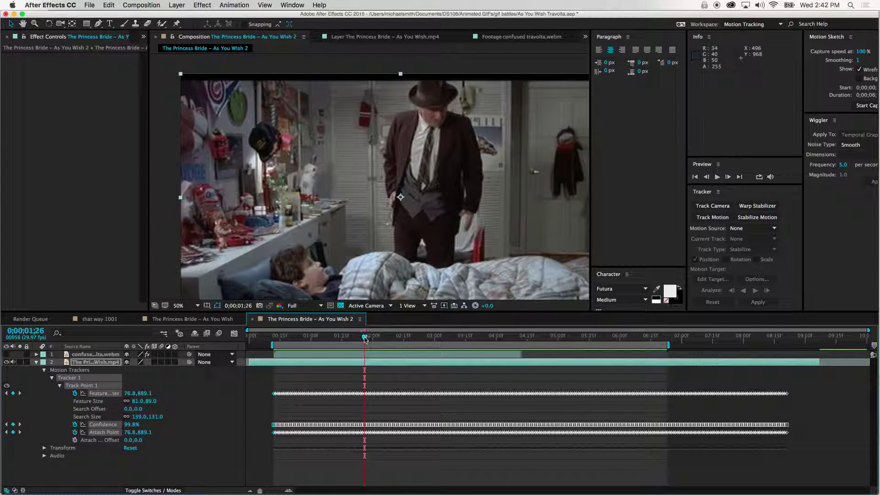
pyautogui.press('pagedown')
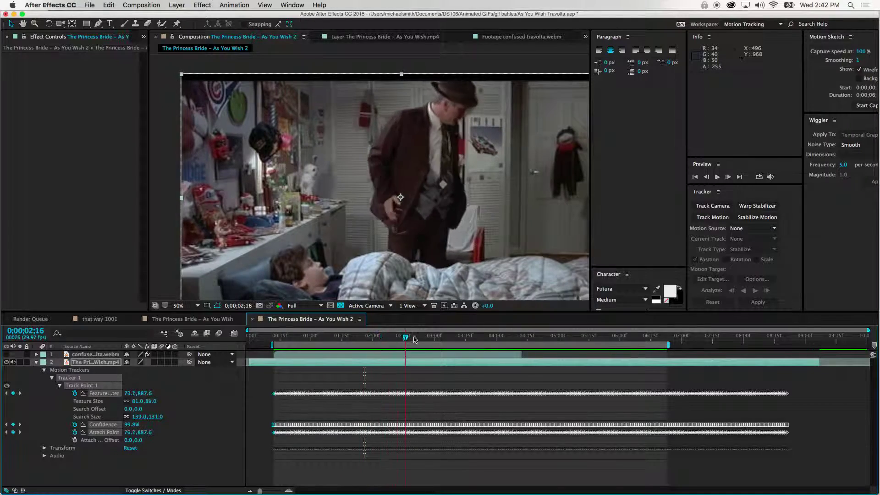
pyautogui.moveTo(362, 348); pyautogui.dragTo(285, 375)
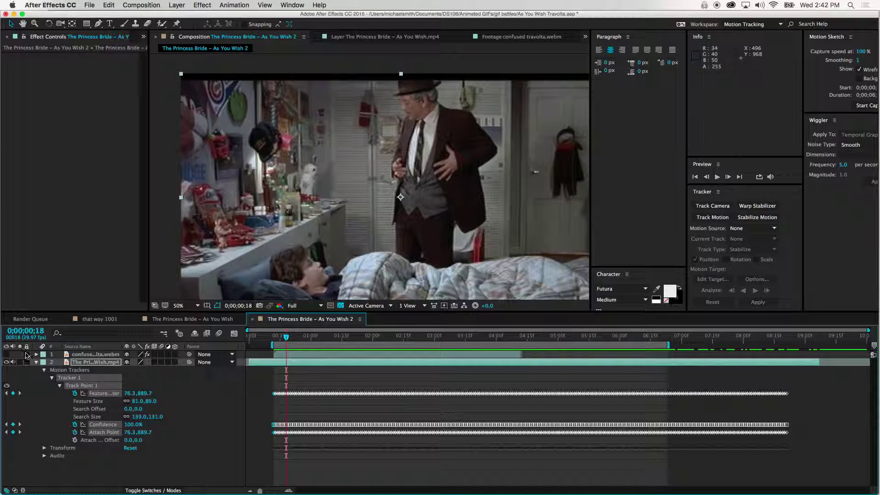
# Step: Show the Travolta layer at 50% zoom, undoing an accidental move of the bedroom clip
pyautogui.click(6, 354)
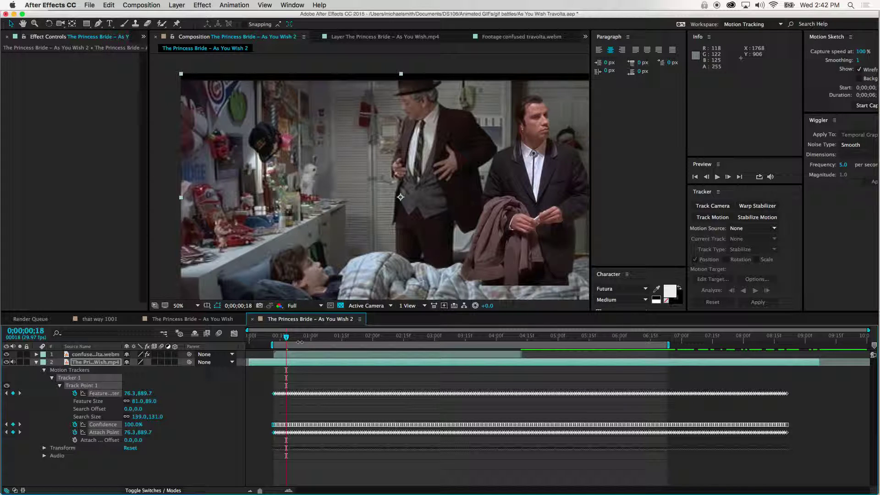
pyautogui.press(',')
pyautogui.press('.')
pyautogui.press(',')
pyautogui.press('.')
pyautogui.rightClick(385, 207)
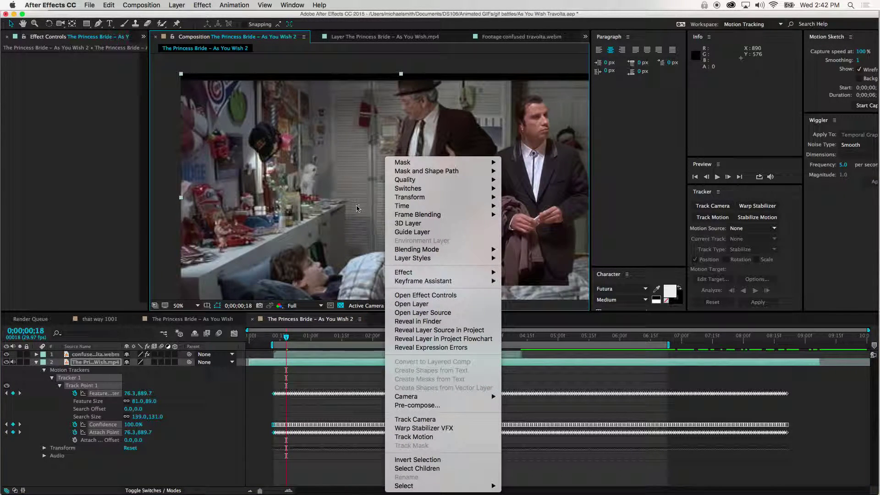
pyautogui.press('Escape')
pyautogui.moveTo(525, 189)
pyautogui.mouseDown()
pyautogui.moveTo(543, 163)
pyautogui.moveTo(527, 177)
pyautogui.mouseUp()
pyautogui.press('super+z')
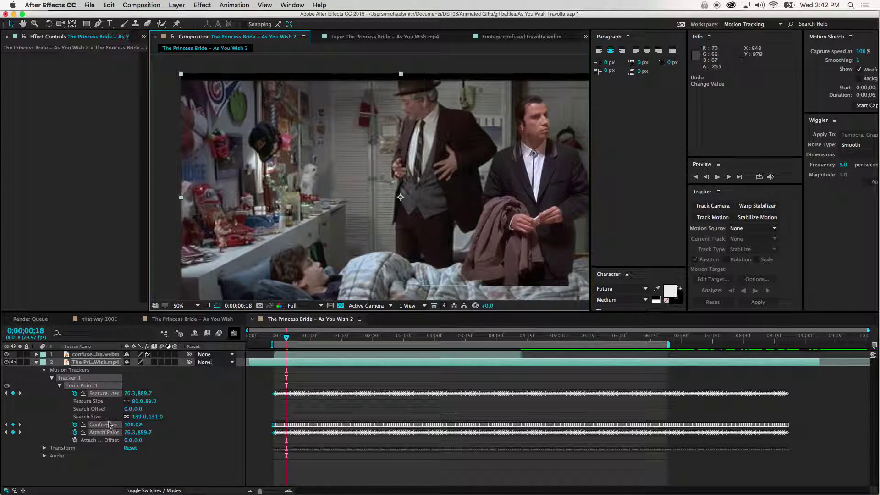
# Step: Move Travolta to the room's right, scale him up, raise him slightly, and preview
pyautogui.click(67, 355)
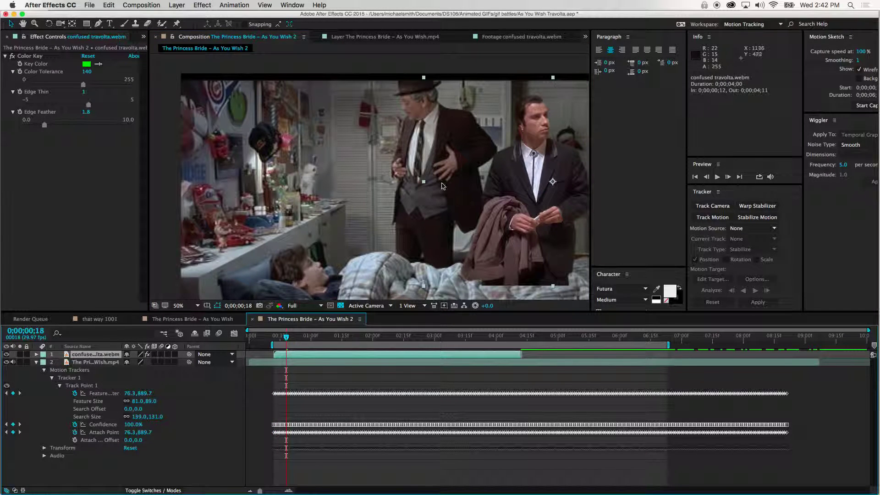
pyautogui.moveTo(499, 195)
pyautogui.mouseDown()
pyautogui.moveTo(586, 190)
pyautogui.moveTo(512, 190)
pyautogui.mouseUp()
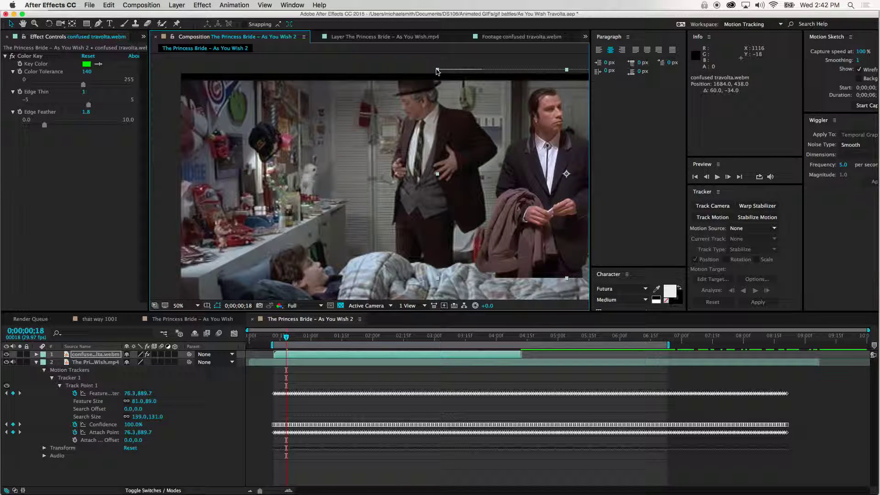
pyautogui.moveTo(437, 71); pyautogui.dragTo(431, 65)
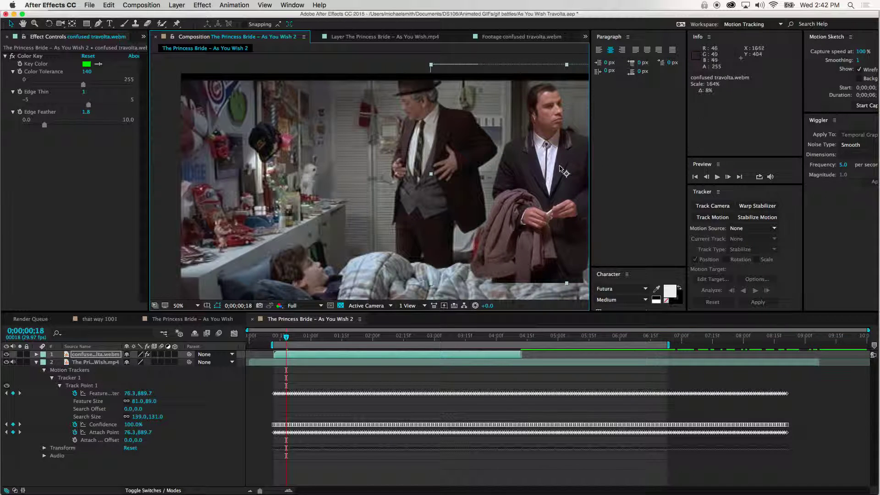
pyautogui.moveTo(555, 173); pyautogui.dragTo(556, 166)
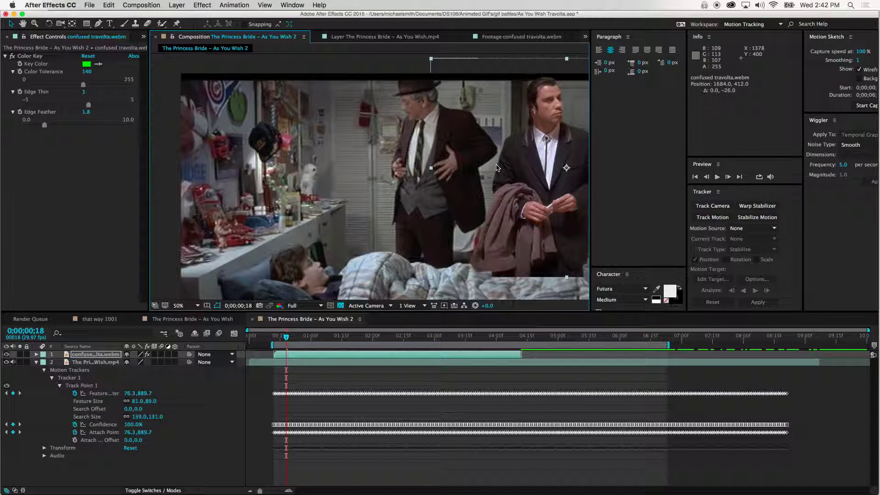
pyautogui.press('space')
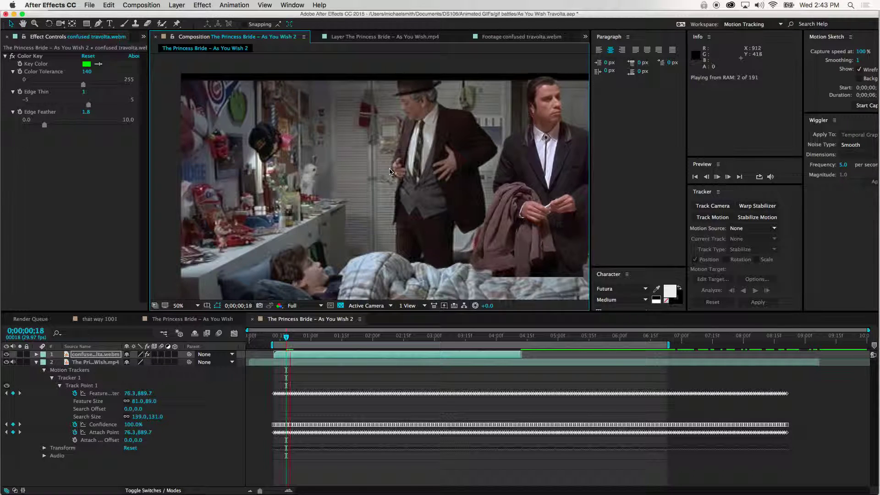
pyautogui.moveTo(389, 172); pyautogui.dragTo(327, 167)
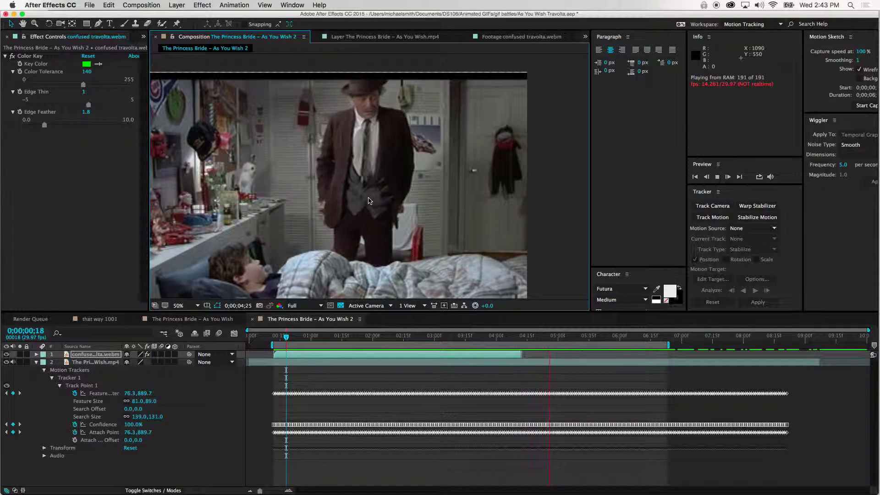
# Step: Shift Travolta's clip later in time and preview from 0;00;01;15
pyautogui.press('space')
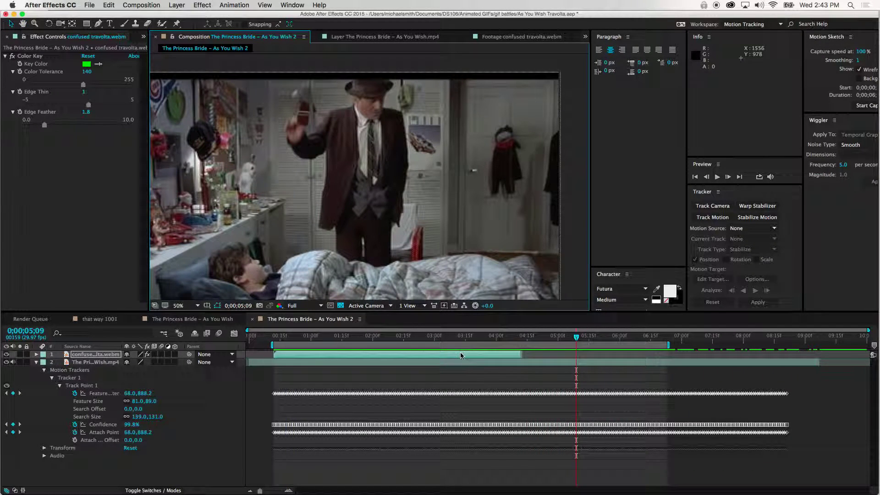
pyautogui.moveTo(469, 356); pyautogui.dragTo(517, 351)
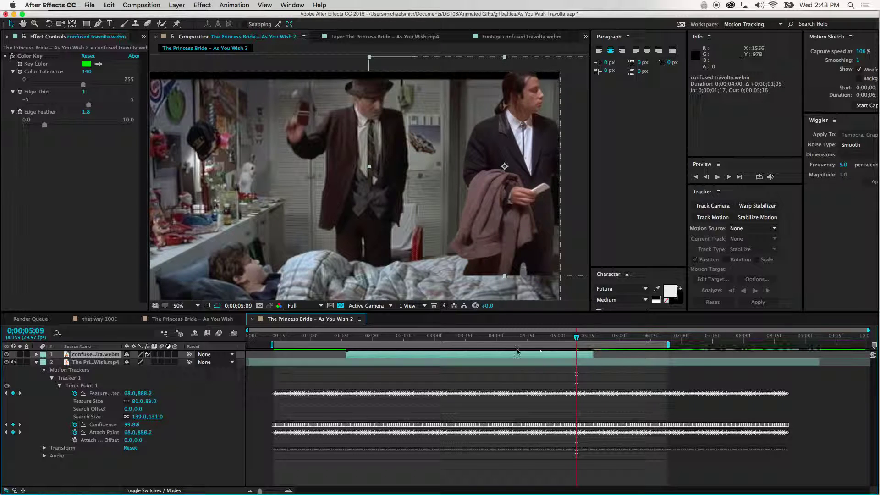
pyautogui.click(342, 339)
pyautogui.press('space')
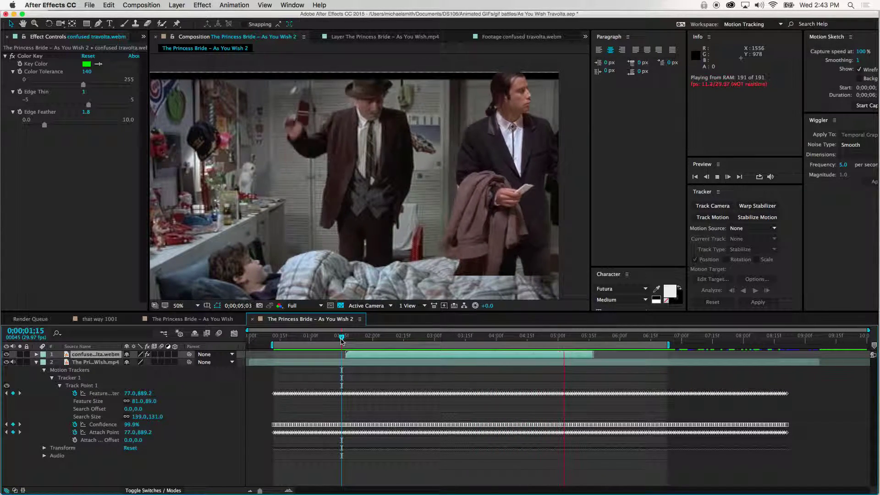
pyautogui.press('space')
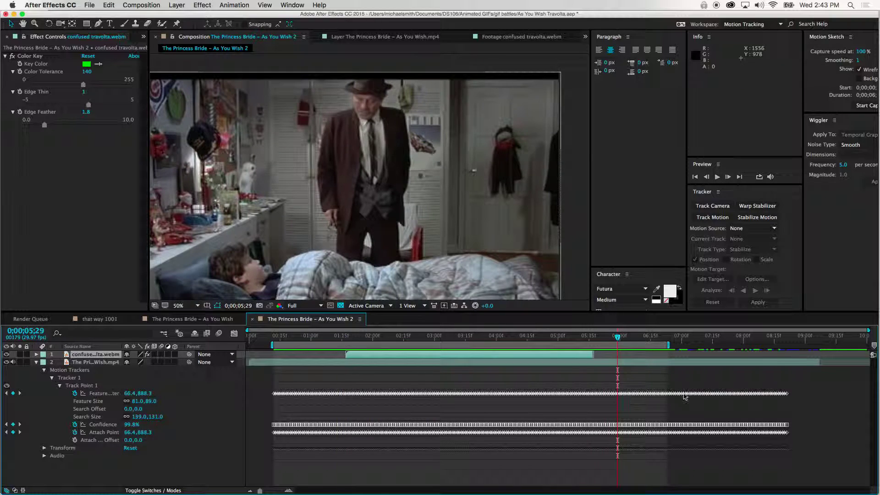
# Step: Set the work area from 0;00;01;17 to 0;00;05;16, check frames, and select the bedroom layer
pyautogui.moveTo(667, 345); pyautogui.dragTo(592, 357)
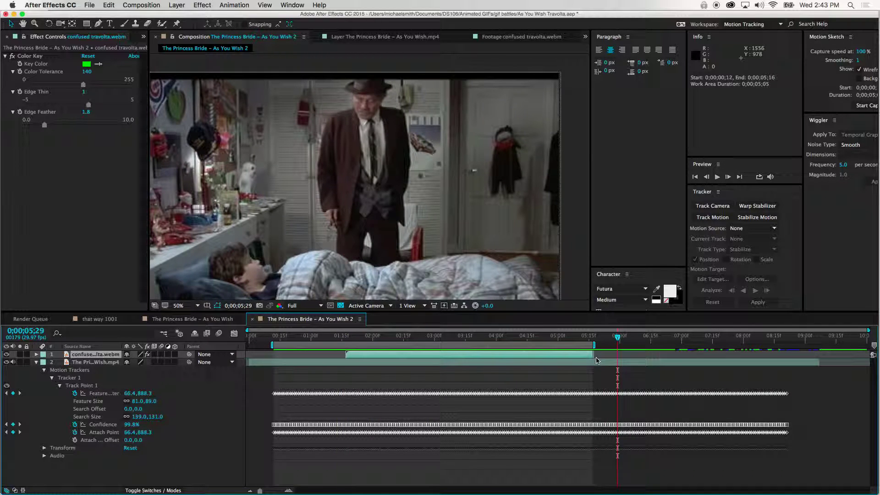
pyautogui.moveTo(277, 345); pyautogui.dragTo(346, 341)
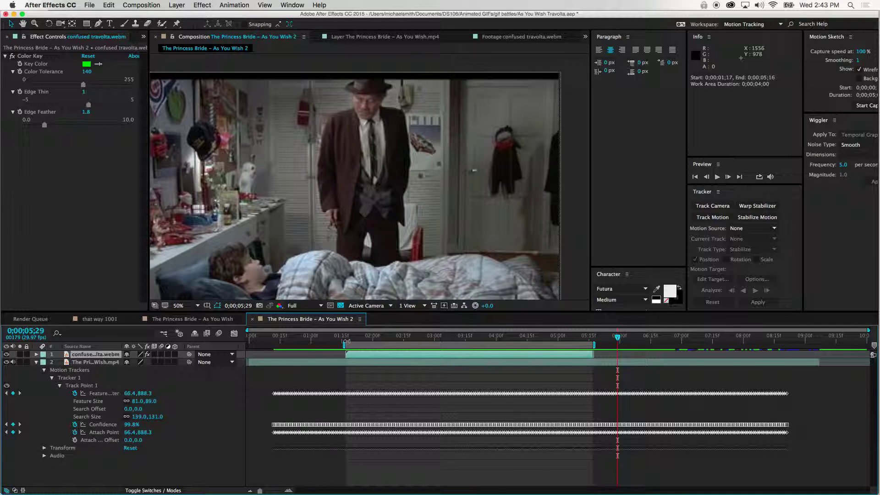
pyautogui.click(591, 337)
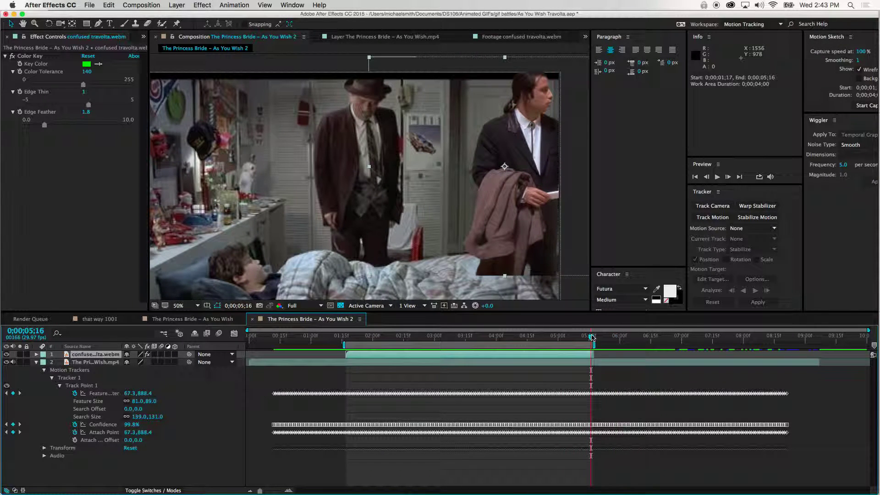
pyautogui.moveTo(261, 491)
pyautogui.mouseDown()
pyautogui.moveTo(280, 491)
pyautogui.moveTo(260, 491)
pyautogui.mouseUp()
pyautogui.click(352, 337)
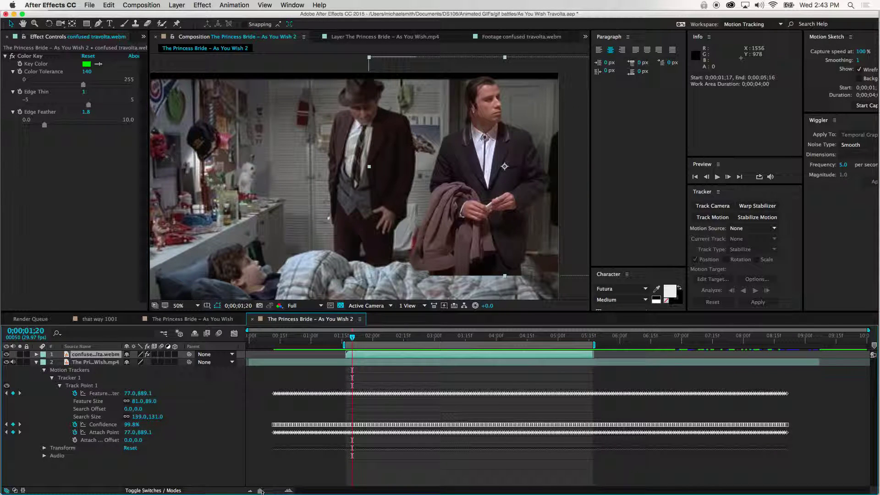
pyautogui.moveTo(259, 491); pyautogui.dragTo(283, 490)
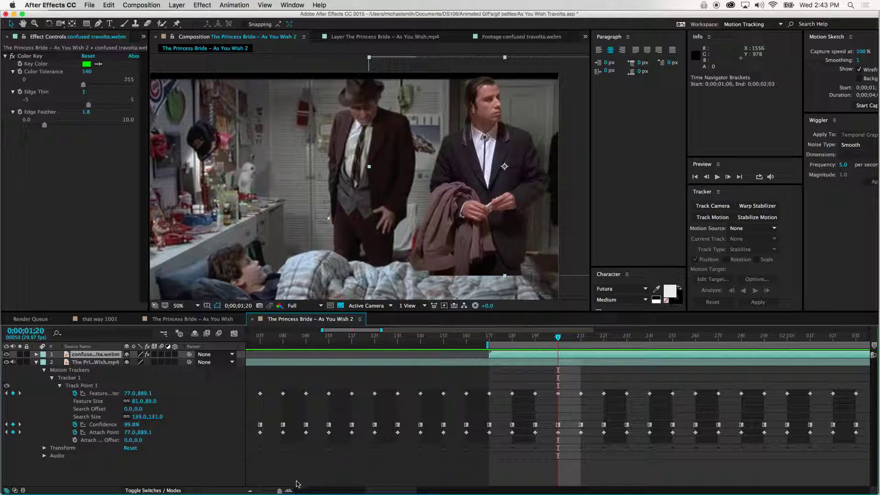
pyautogui.moveTo(280, 491); pyautogui.dragTo(260, 491)
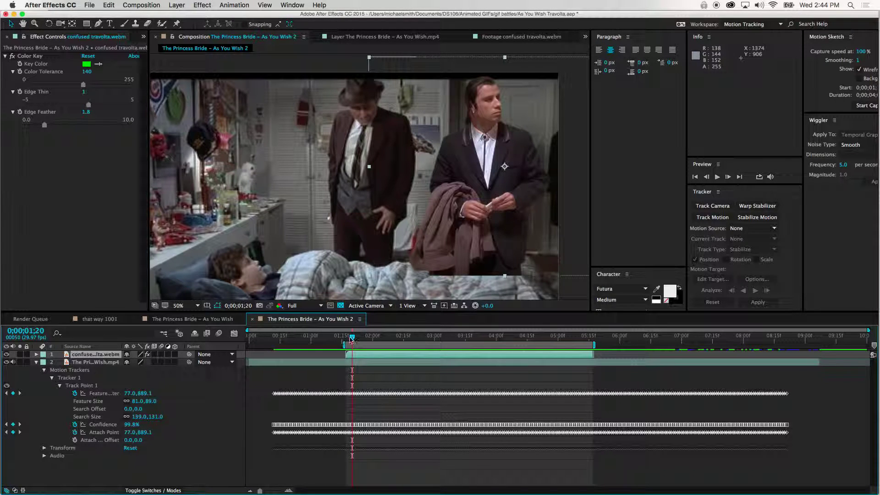
pyautogui.moveTo(353, 338); pyautogui.dragTo(353, 338)
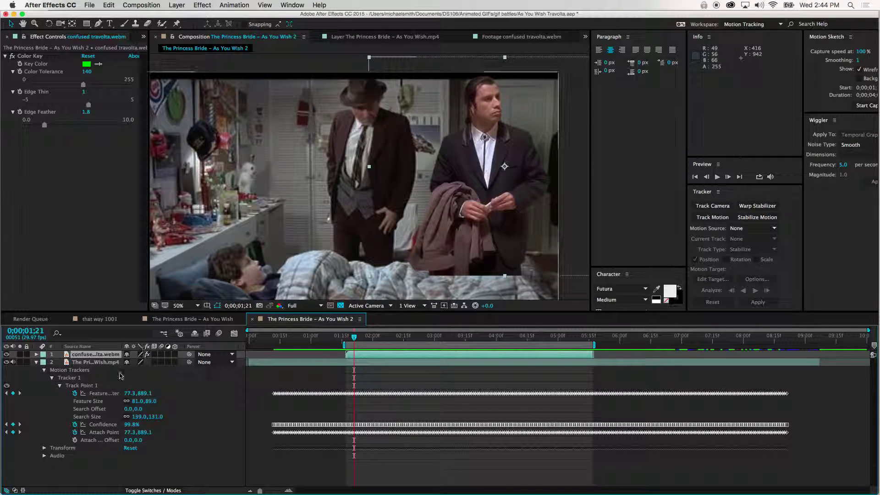
pyautogui.click(90, 362)
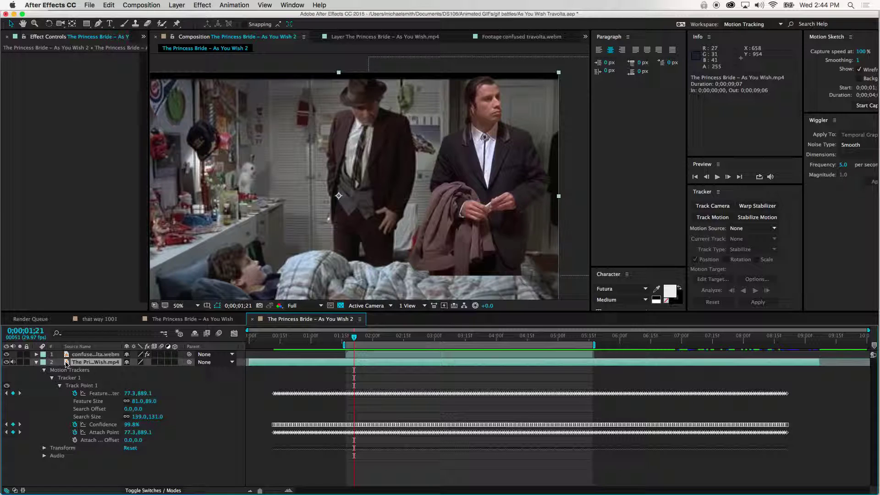
# Step: Duplicate the bedroom layer, move the copy above Travolta, and view the composition at 25%
pyautogui.press('super+c')
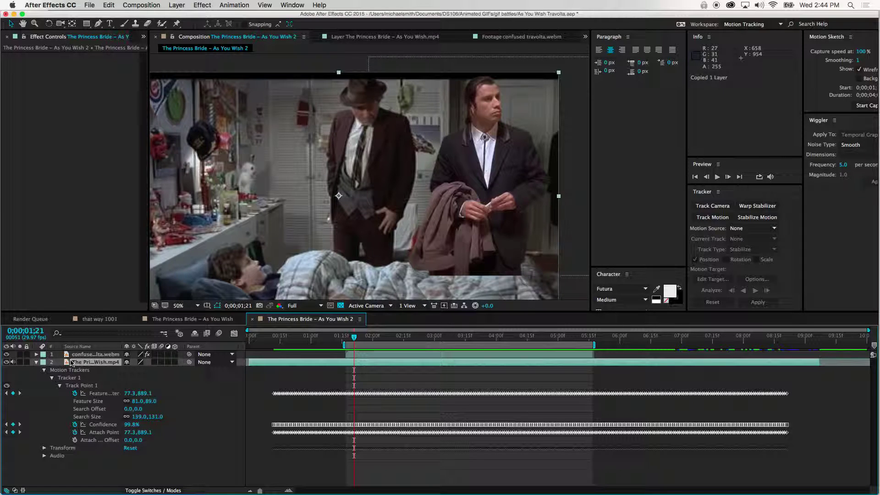
pyautogui.press('super+v')
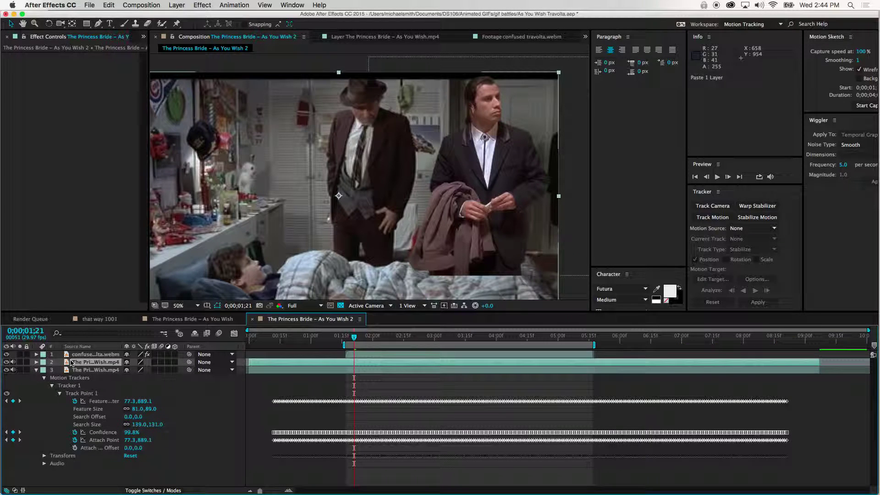
pyautogui.moveTo(71, 363); pyautogui.dragTo(67, 354)
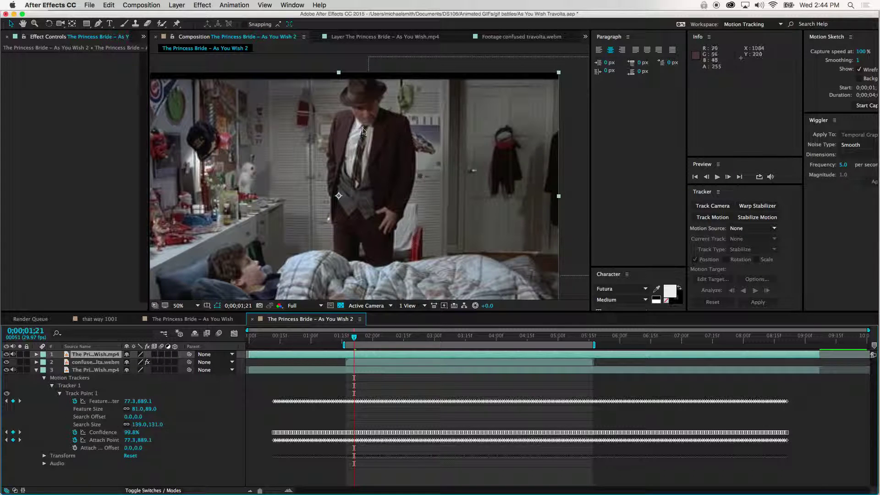
pyautogui.press(',')
pyautogui.press('.')
pyautogui.press(',')
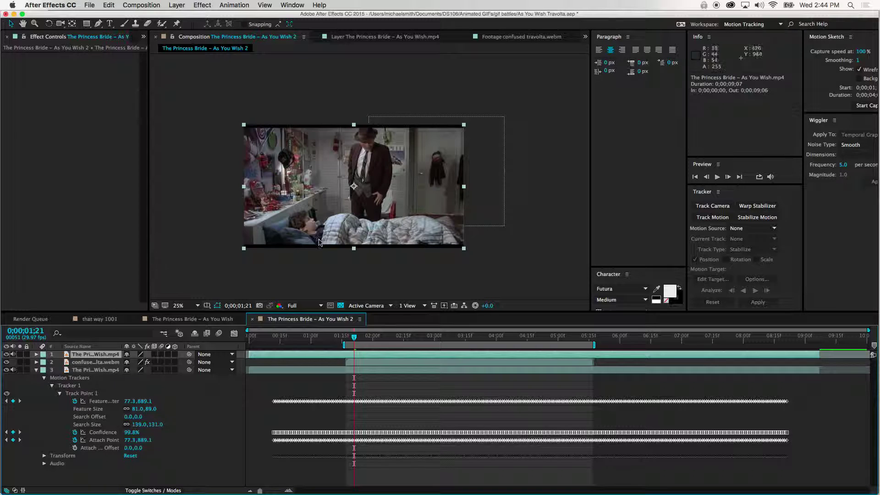
pyautogui.press('.')
pyautogui.press(',')
# Step: Open the top bedroom layer in its Layer panel and zoom to 100% around the bed
pyautogui.doubleClick(67, 355)
pyautogui.press(',')
pyautogui.press(',')
pyautogui.press(',')
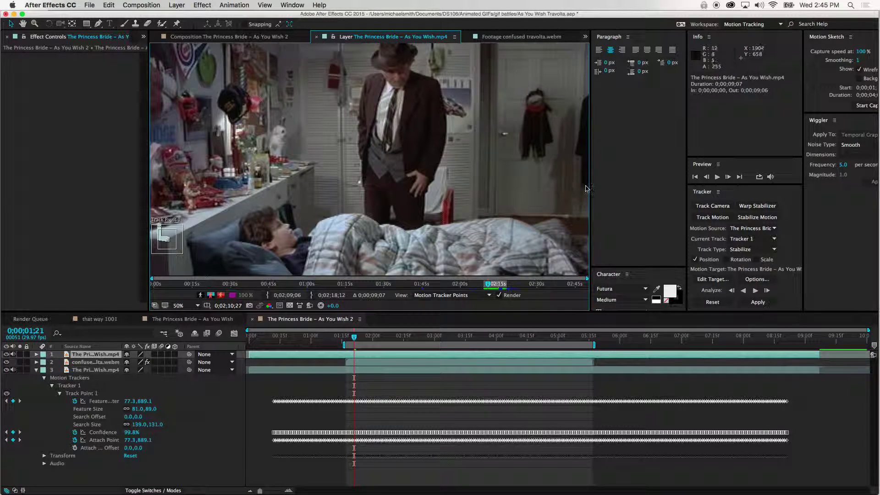
pyautogui.press('h')
pyautogui.moveTo(520, 217); pyautogui.dragTo(389, 144)
pyautogui.press('.')
pyautogui.press('v')
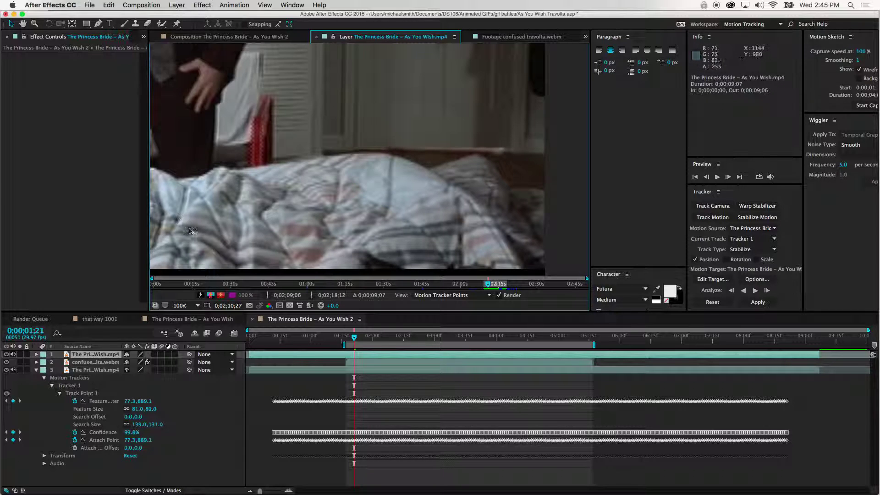
pyautogui.scroll(-3, 220, 240)
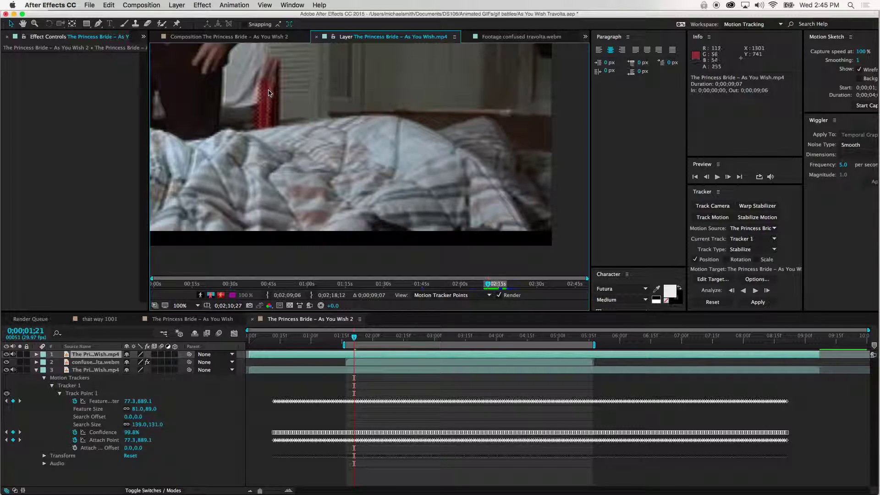
# Step: Select the Pen tool and return to the As You Wish 2 composition view
pyautogui.click(99, 24)
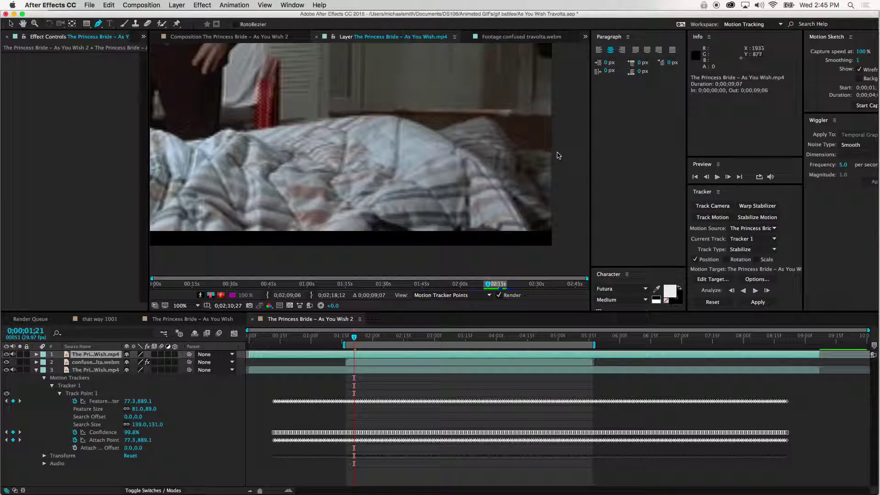
pyautogui.click(556, 156)
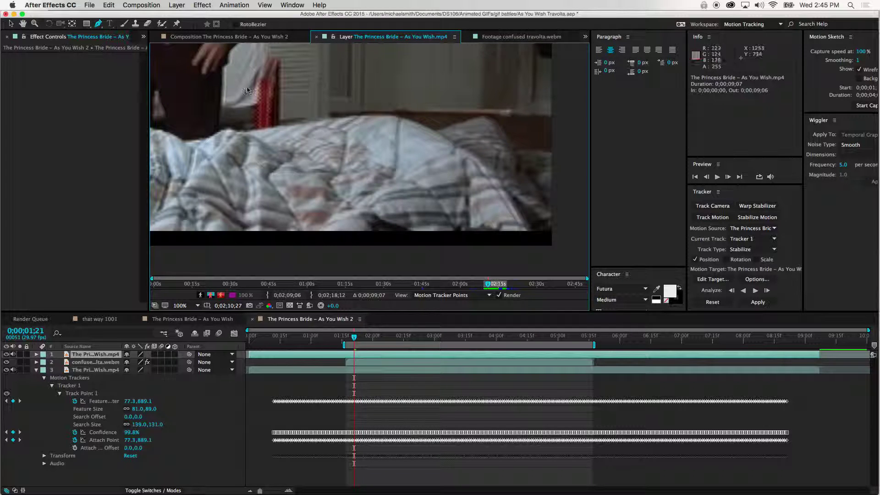
pyautogui.click(201, 40)
pyautogui.scroll(6, 468, 249)
pyautogui.scroll(-4, 468, 249)
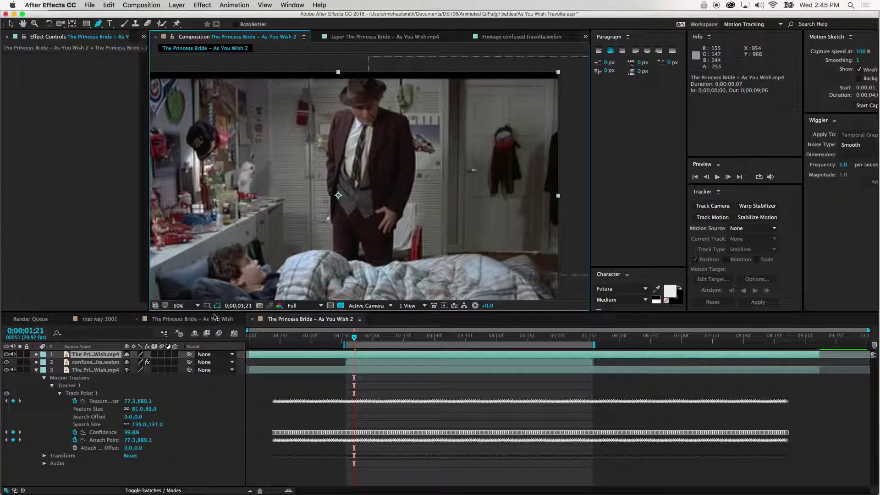
# Step: Place the first bedsheet mask point at the frame's right edge on layer 1
pyautogui.press('h')
pyautogui.moveTo(514, 248); pyautogui.dragTo(475, 225)
pyautogui.press('g')
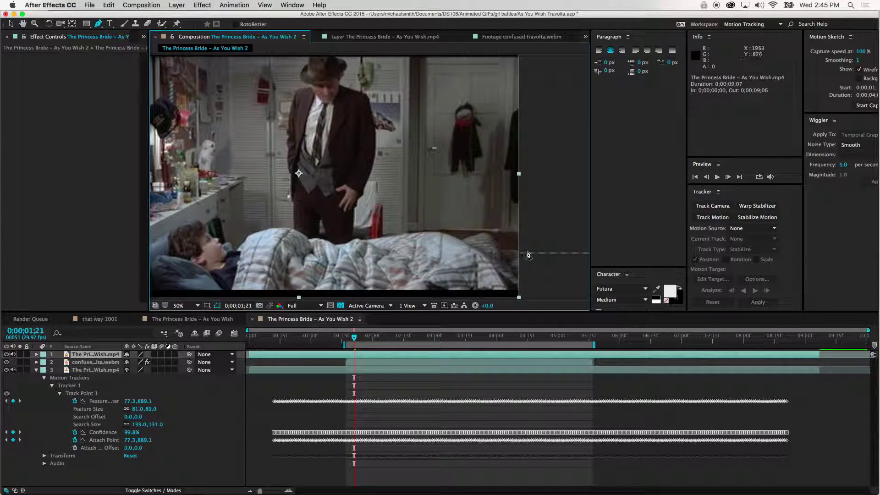
pyautogui.click(522, 254)
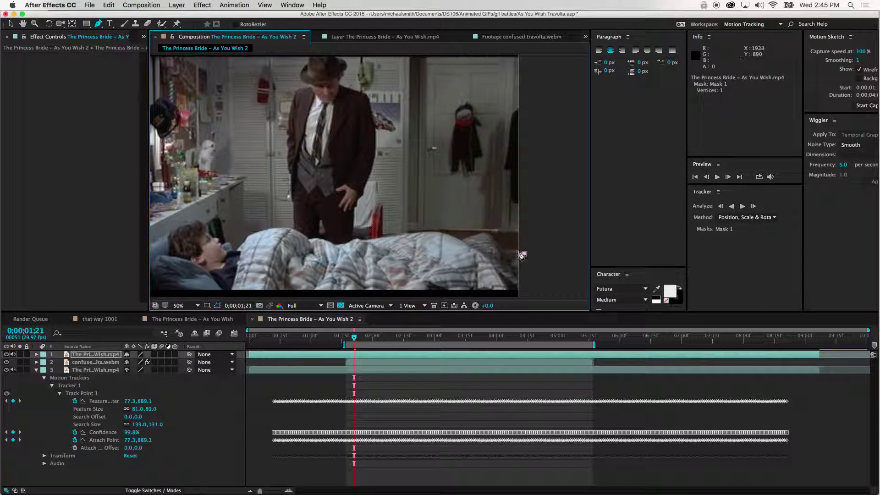
pyautogui.scroll(4, 519, 255)
pyautogui.scroll(-2, 518, 252)
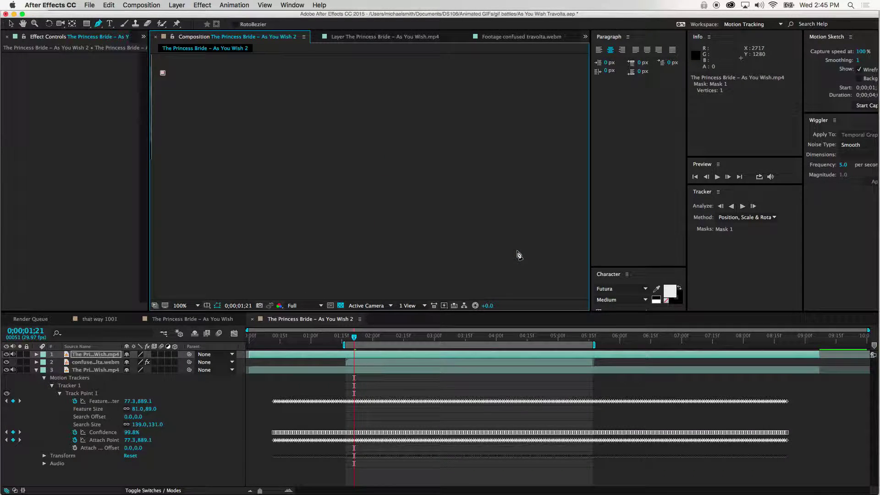
pyautogui.press('h')
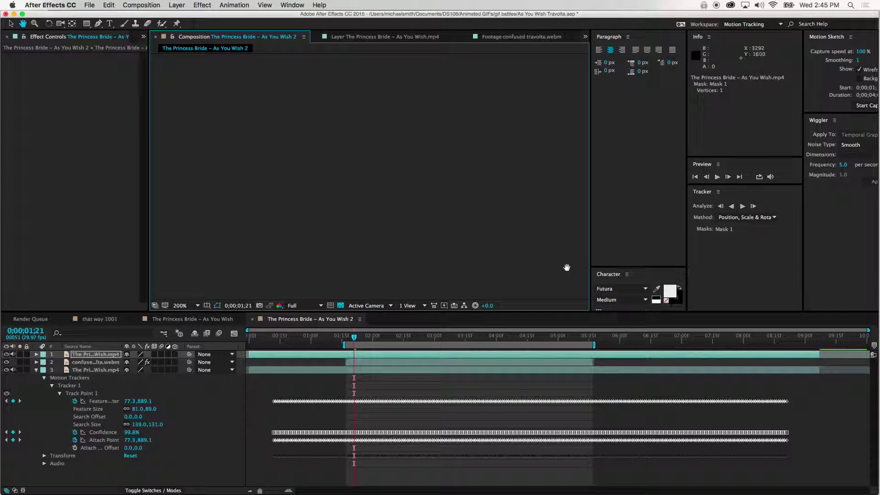
pyautogui.scroll(-6, 374, 194)
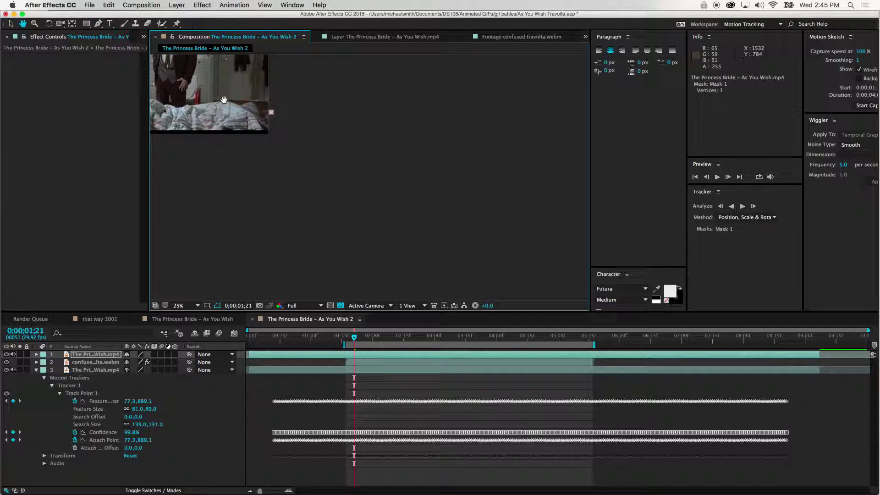
pyautogui.scroll(1, 400, 191)
# Step: Trace curved mask points leftward along the blanket's top edge
pyautogui.press('g')
pyautogui.scroll(6, 402, 201)
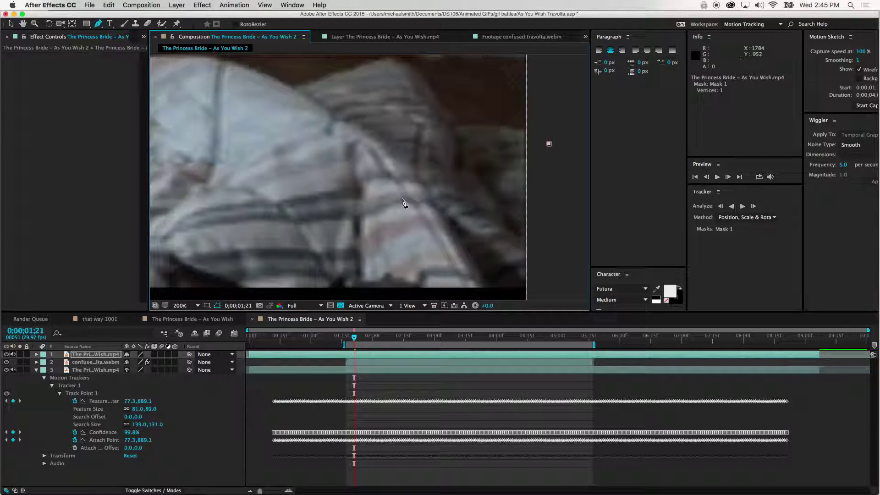
pyautogui.moveTo(436, 164); pyautogui.dragTo(424, 230)
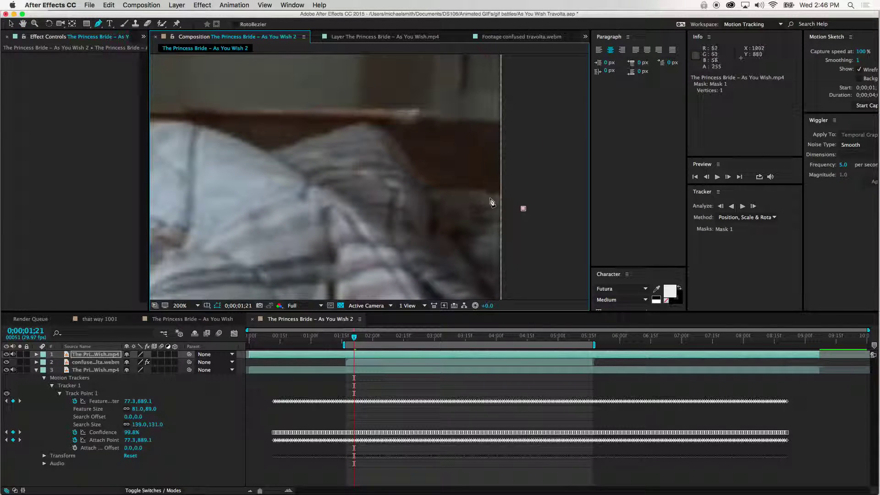
pyautogui.moveTo(495, 197); pyautogui.dragTo(447, 191)
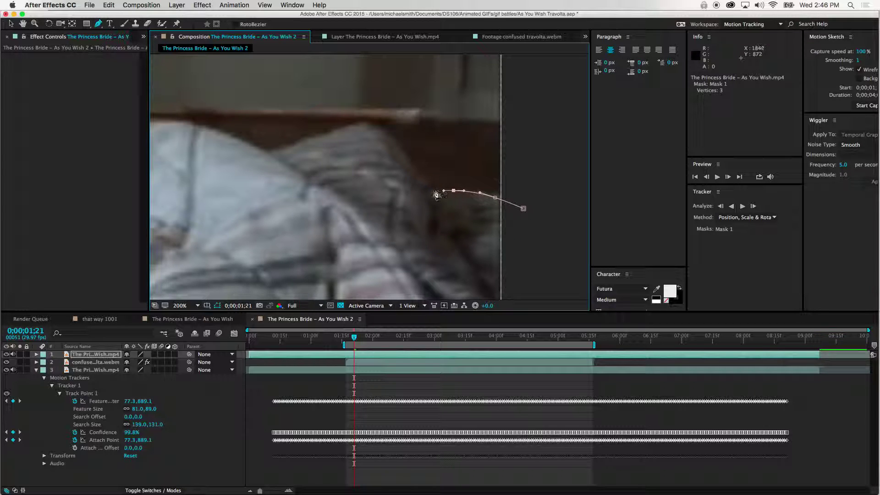
pyautogui.moveTo(429, 189); pyautogui.dragTo(425, 184)
pyautogui.click(401, 154)
pyautogui.click(339, 155)
pyautogui.press('super+z')
pyautogui.press('super+z')
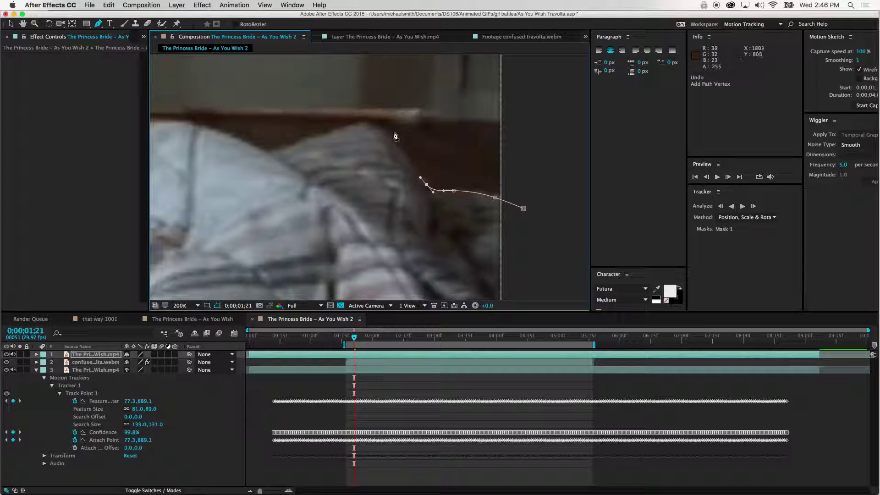
pyautogui.moveTo(386, 132); pyautogui.dragTo(345, 126)
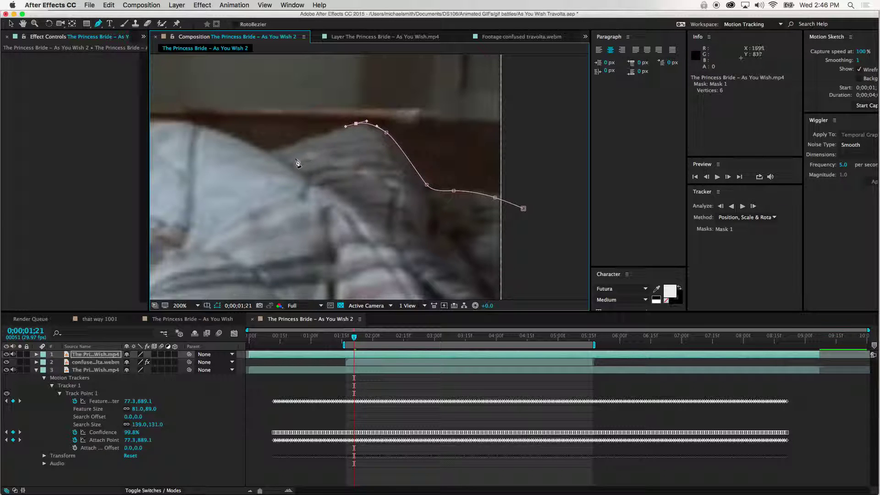
pyautogui.moveTo(293, 144); pyautogui.dragTo(377, 170)
pyautogui.moveTo(290, 139); pyautogui.dragTo(250, 137)
# Step: Extend the curved mask points to the blanket's left side
pyautogui.moveTo(241, 168); pyautogui.dragTo(441, 158)
pyautogui.click(362, 136)
pyautogui.moveTo(364, 140); pyautogui.dragTo(340, 140)
pyautogui.moveTo(279, 149); pyautogui.dragTo(220, 160)
pyautogui.click(246, 156)
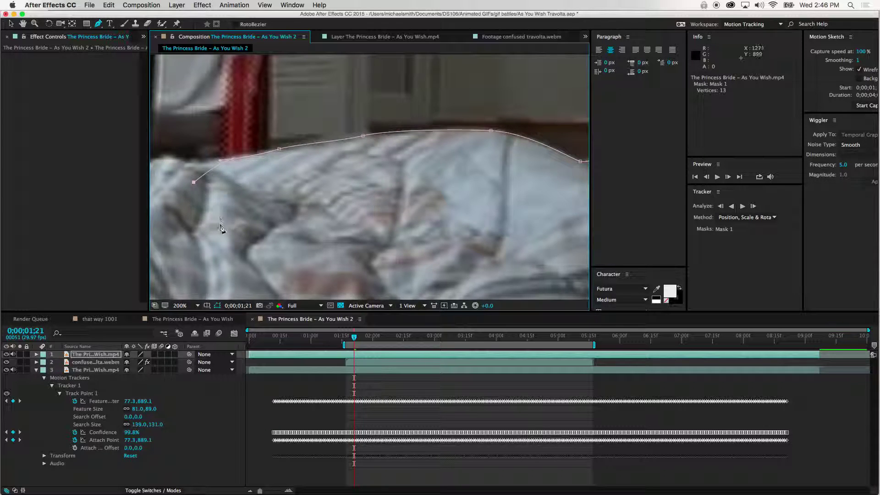
# Step: Add two corners below the bedsheet, close the mask, and zoom out to 25%
pyautogui.press(',')
pyautogui.press(',')
pyautogui.click(311, 252)
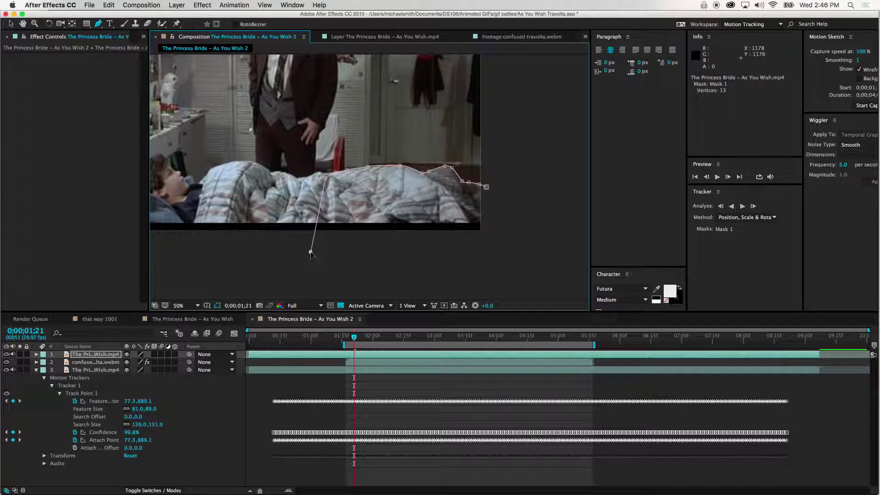
pyautogui.click(505, 256)
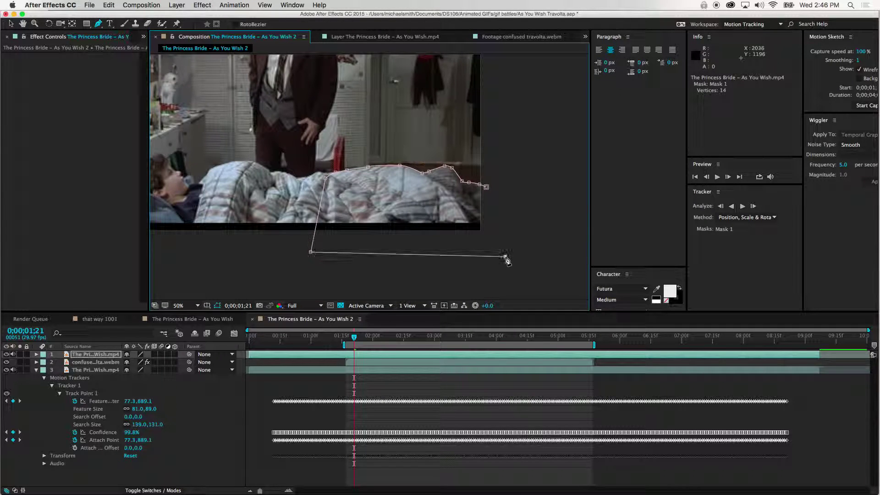
pyautogui.click(486, 188)
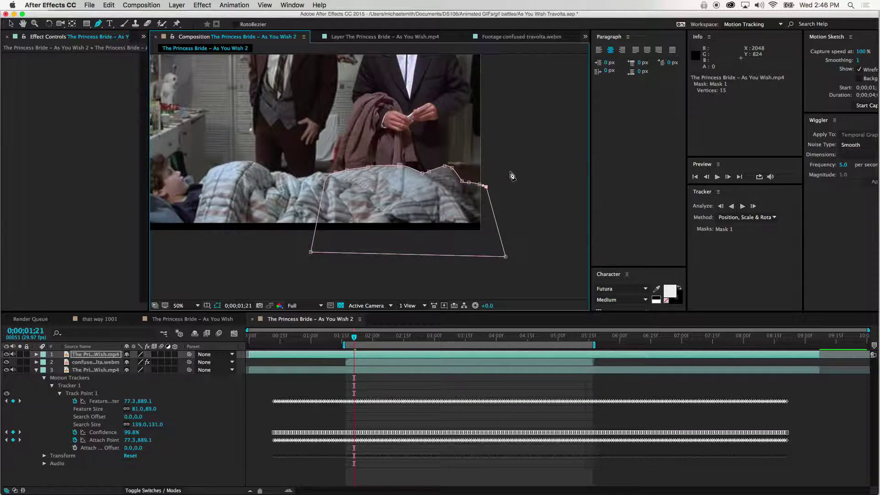
pyautogui.press('.')
pyautogui.press('.')
pyautogui.press(',')
pyautogui.press(',')
pyautogui.press(',')
pyautogui.press(',')
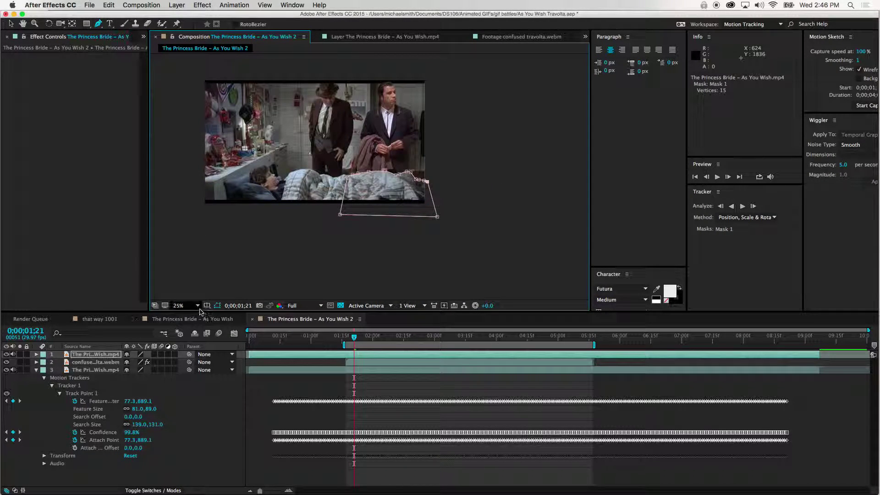
pyautogui.click(6, 354)
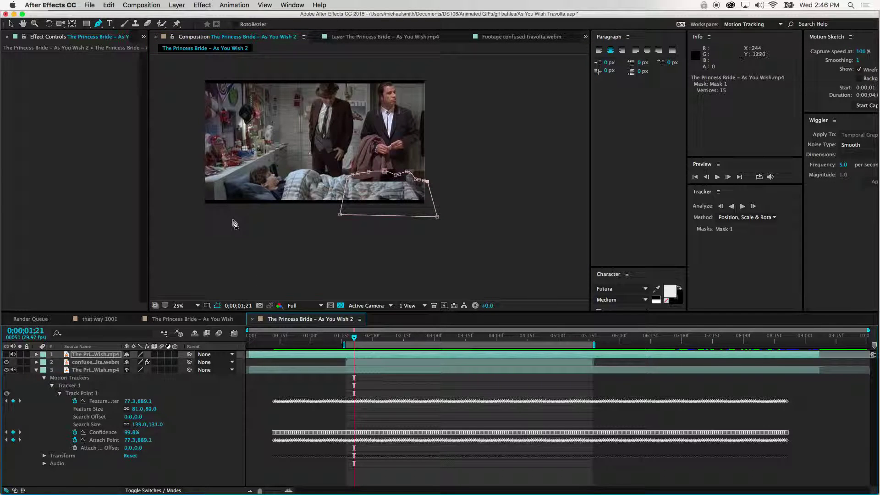
pyautogui.click(10, 24)
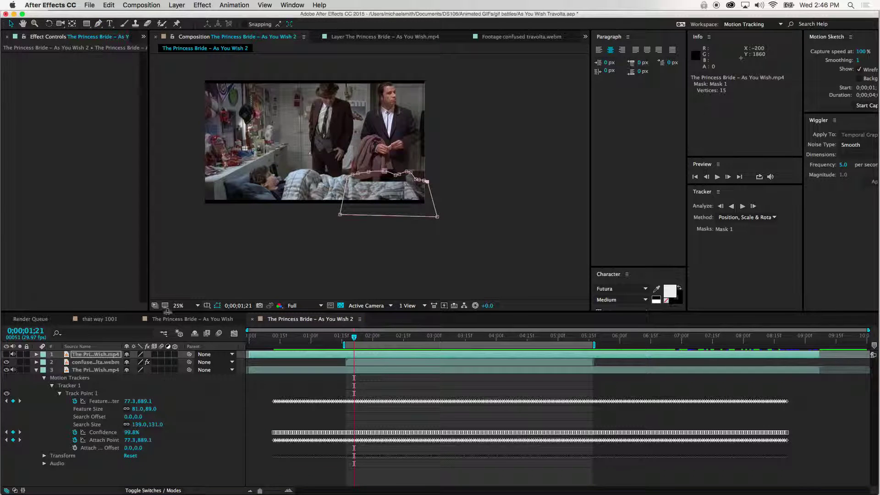
pyautogui.click(112, 370)
pyautogui.click(238, 297)
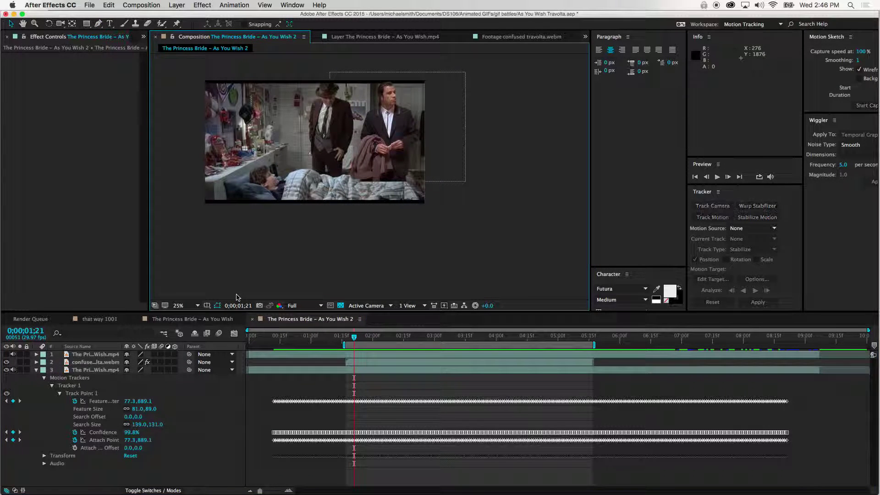
pyautogui.click(6, 355)
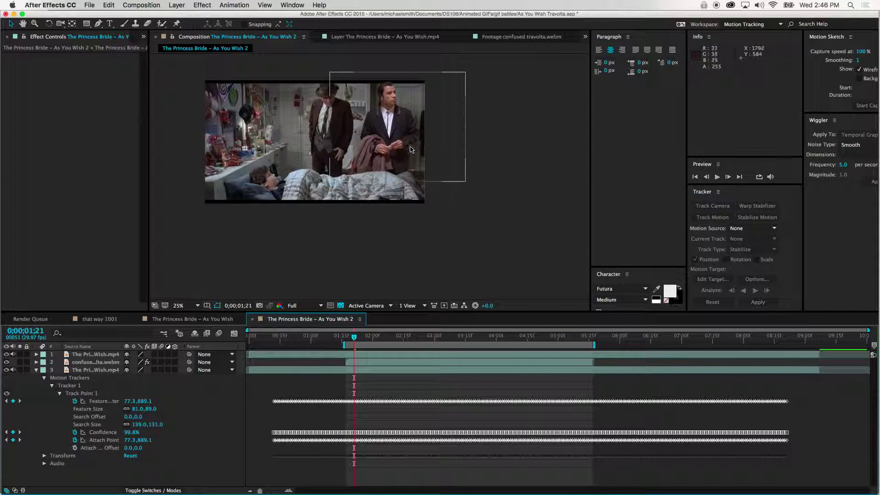
pyautogui.scroll(5, 361, 183)
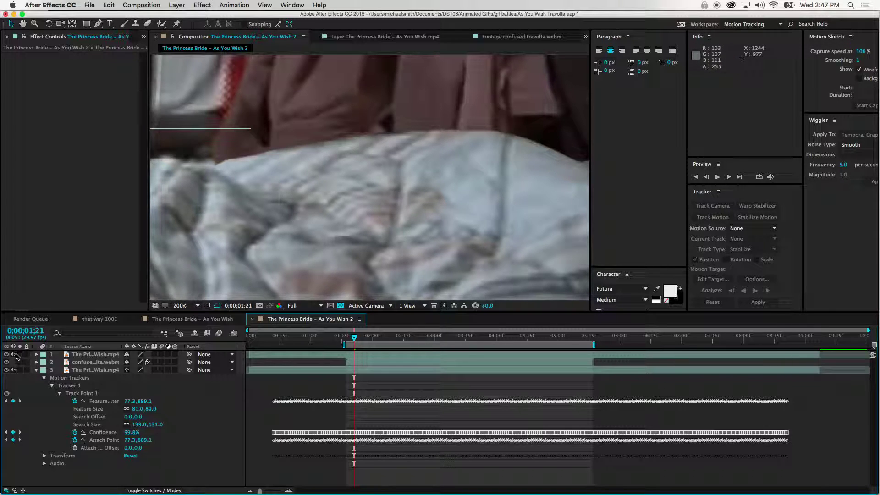
# Step: Toggle the top layer's visibility to compare, then reveal its Mask 1 settings
pyautogui.click(7, 354)
pyautogui.click(7, 354)
pyautogui.click(37, 354)
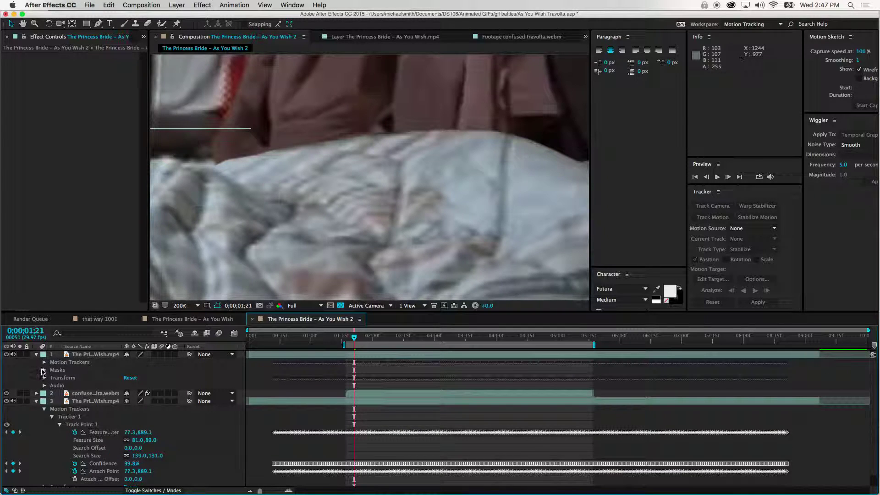
pyautogui.click(45, 370)
pyautogui.click(71, 378)
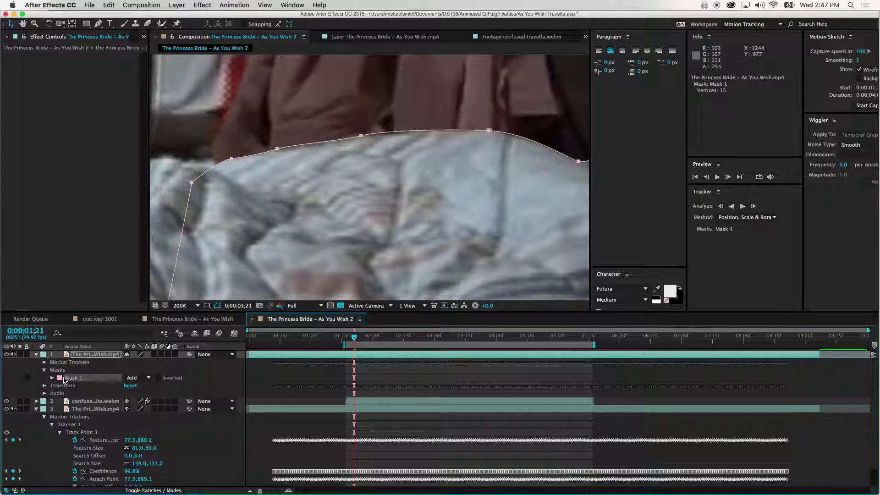
pyautogui.click(51, 378)
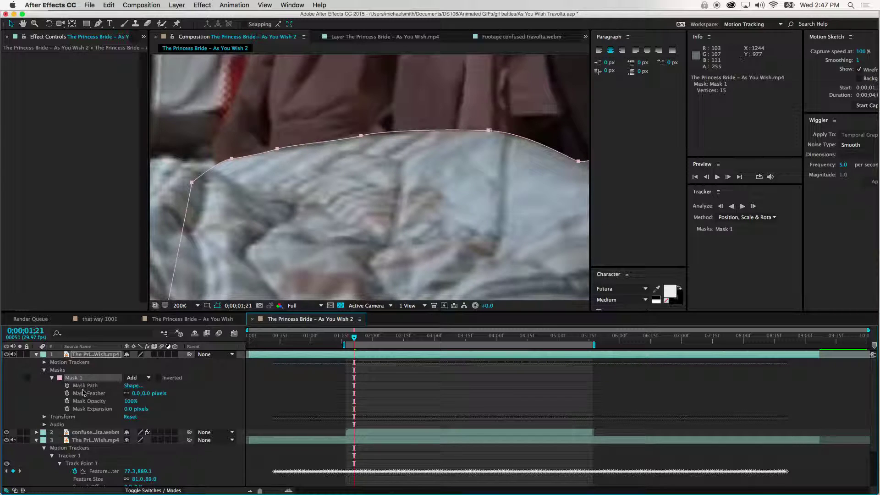
# Step: Set Mask 1's feather to 4 px, then collapse and deselect the layer
pyautogui.click(136, 394)
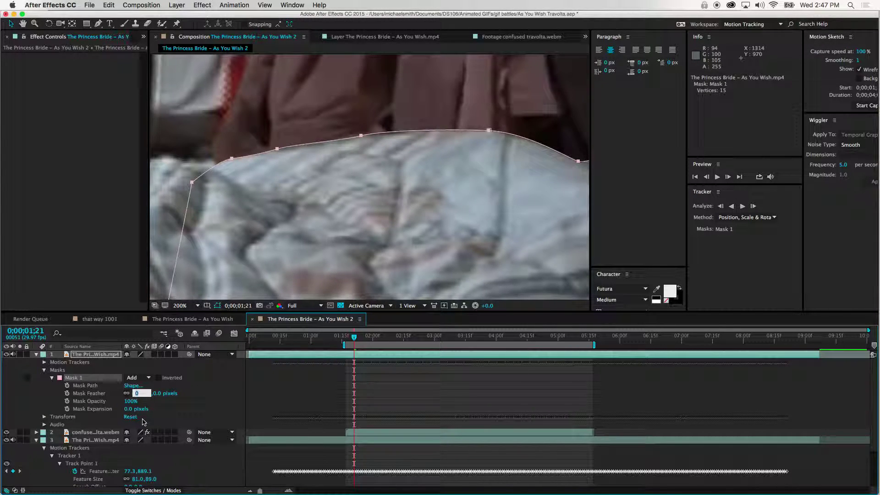
pyautogui.press('Tab')
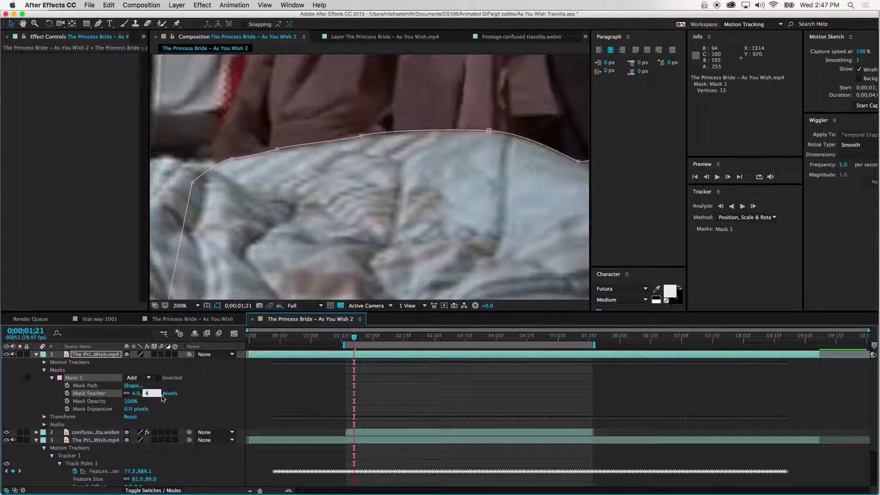
pyautogui.scroll(4, 342, 236)
pyautogui.scroll(-4, 342, 236)
pyautogui.click(211, 82)
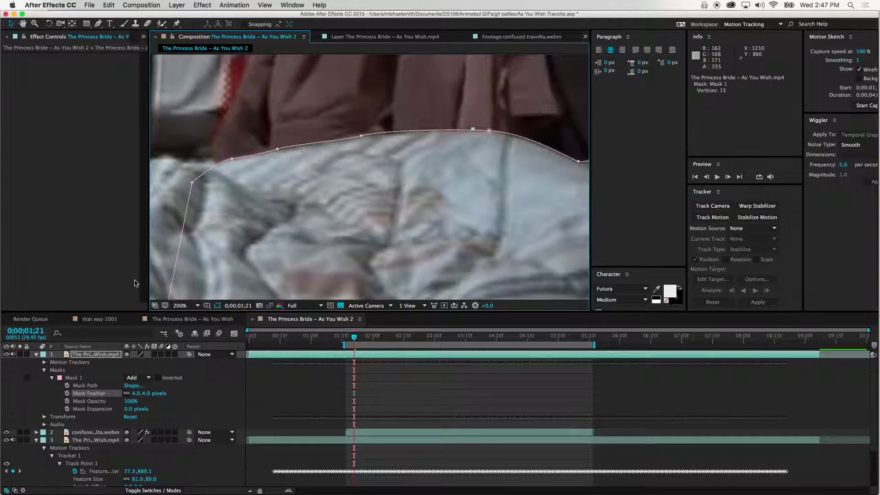
pyautogui.click(36, 354)
pyautogui.press('super+shift+a')
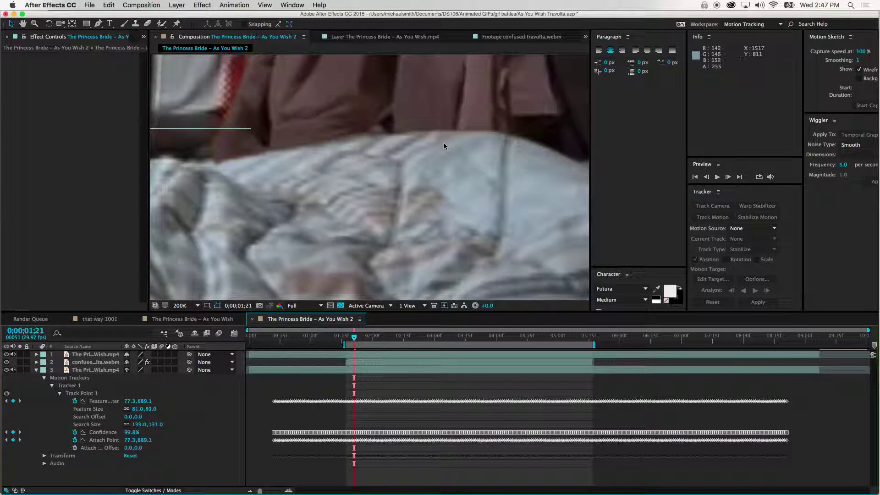
pyautogui.scroll(-5, 483, 160)
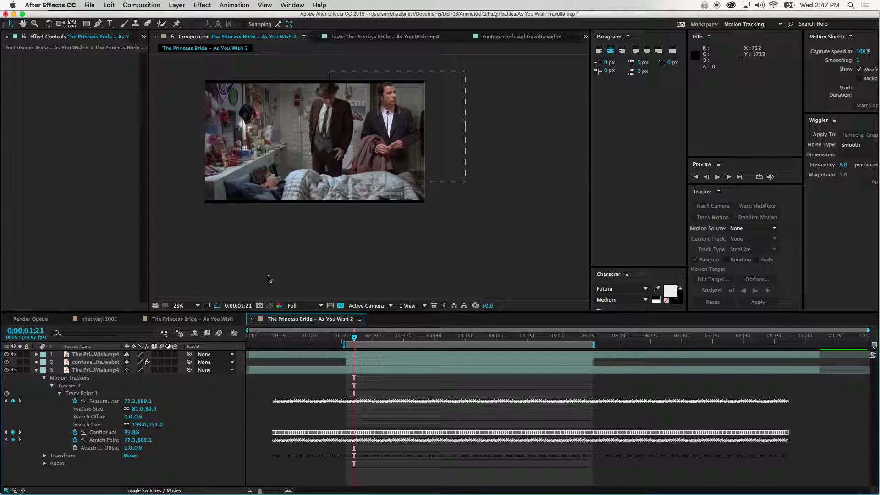
pyautogui.moveTo(354, 338); pyautogui.dragTo(345, 338)
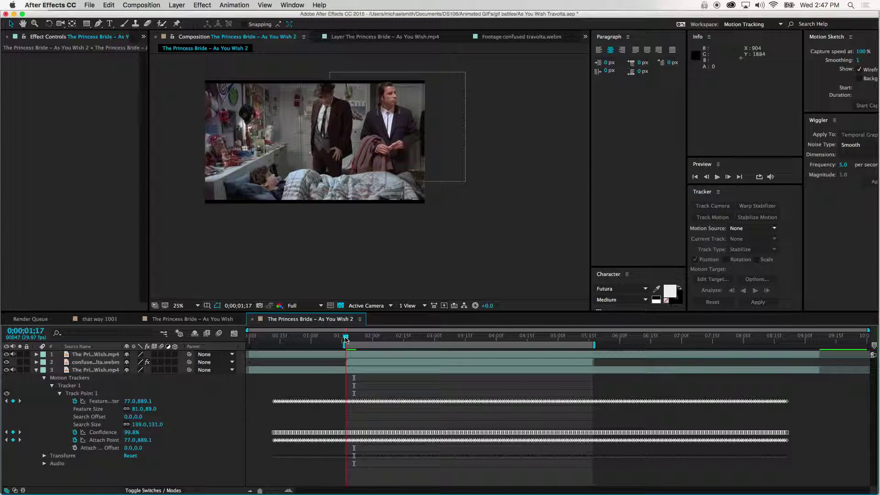
pyautogui.press('space')
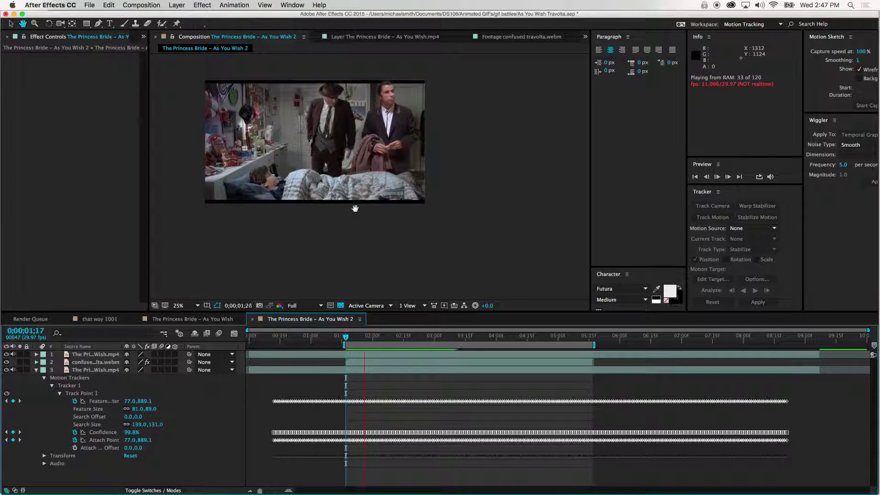
pyautogui.press('space')
pyautogui.scroll(4, 331, 186)
pyautogui.press('space')
pyautogui.scroll(-2, 331, 185)
pyautogui.moveTo(331, 185); pyautogui.dragTo(386, 236)
pyautogui.press('v')
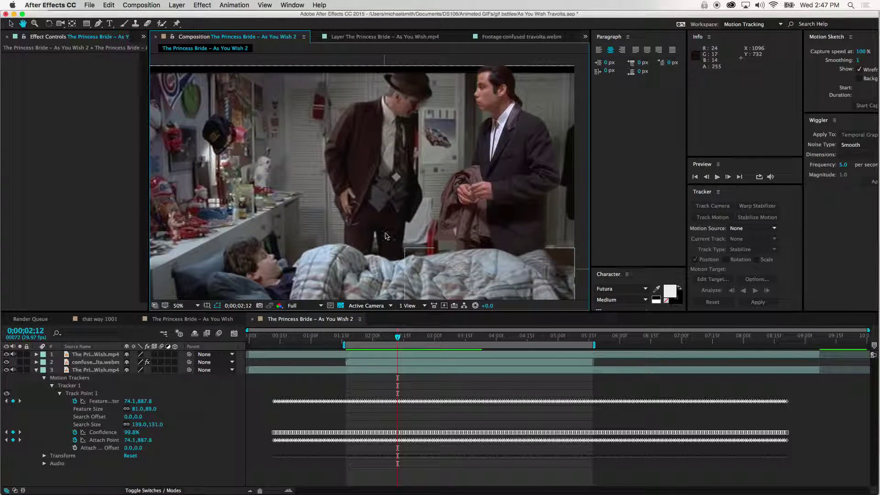
pyautogui.press('space')
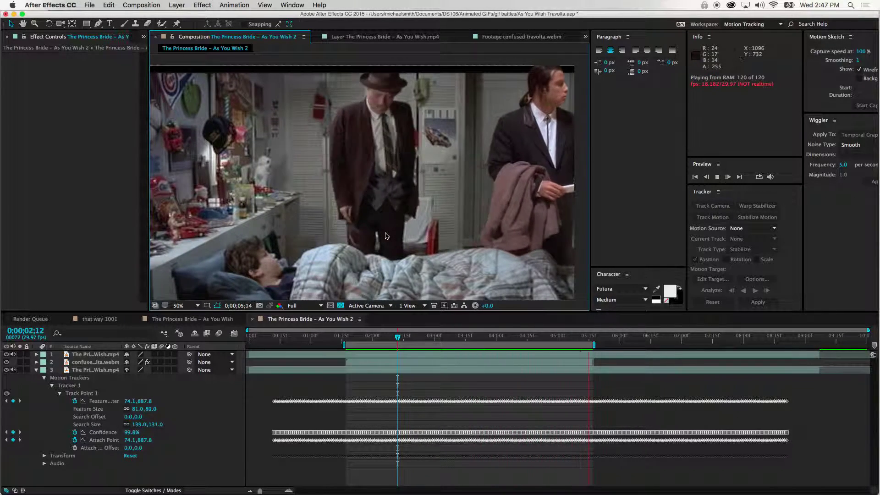
pyautogui.press('space')
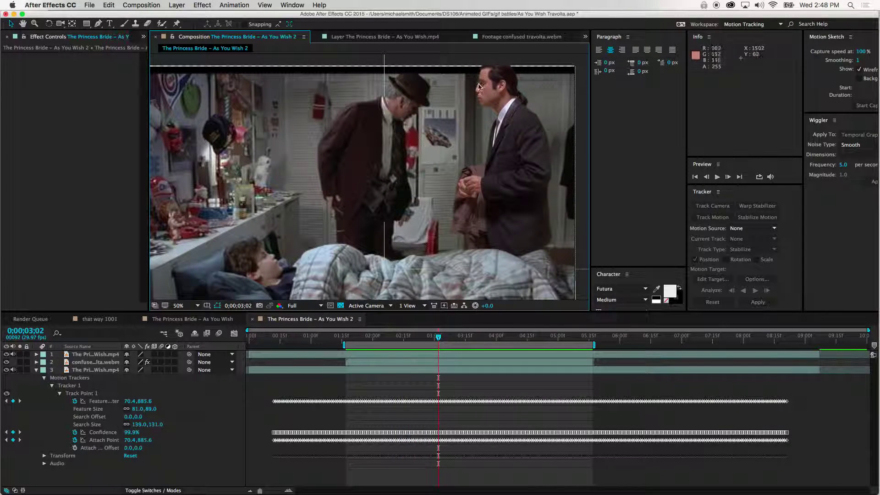
pyautogui.press('space')
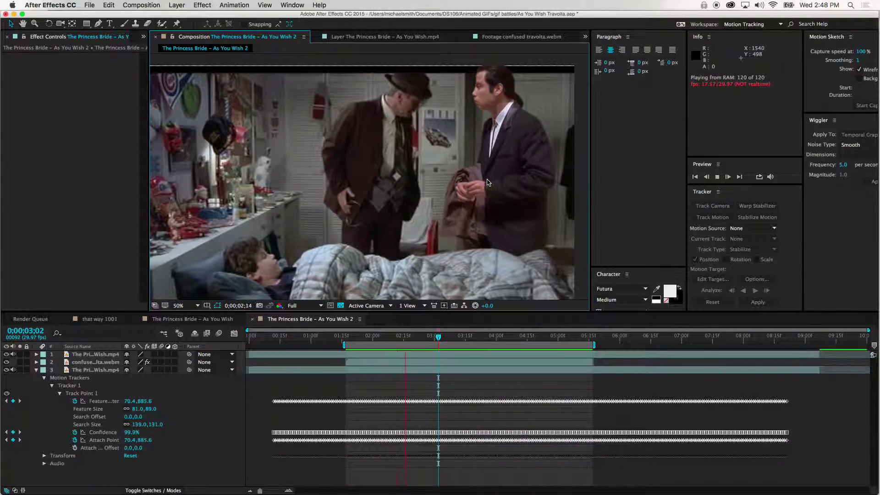
pyautogui.press('space')
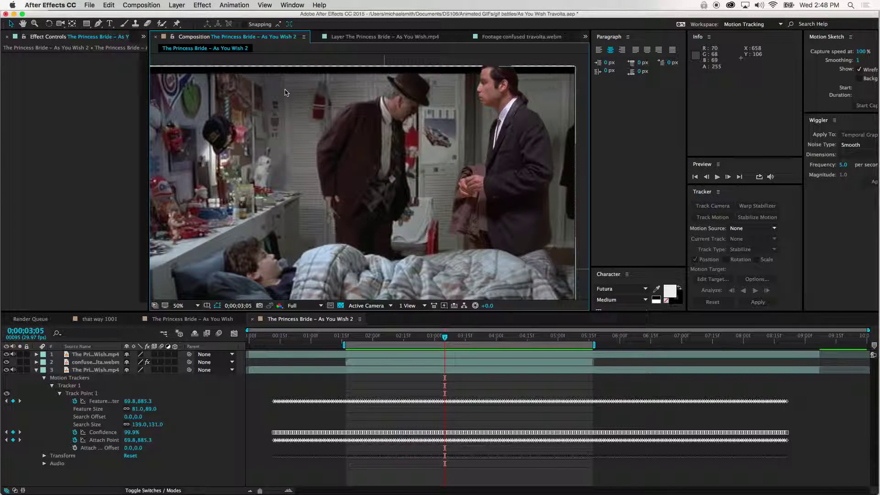
pyautogui.click(141, 5)
# Step: Enter width 1800 and height 950 in Composition Settings, giving 1689 × 950, and preview
pyautogui.click(138, 30)
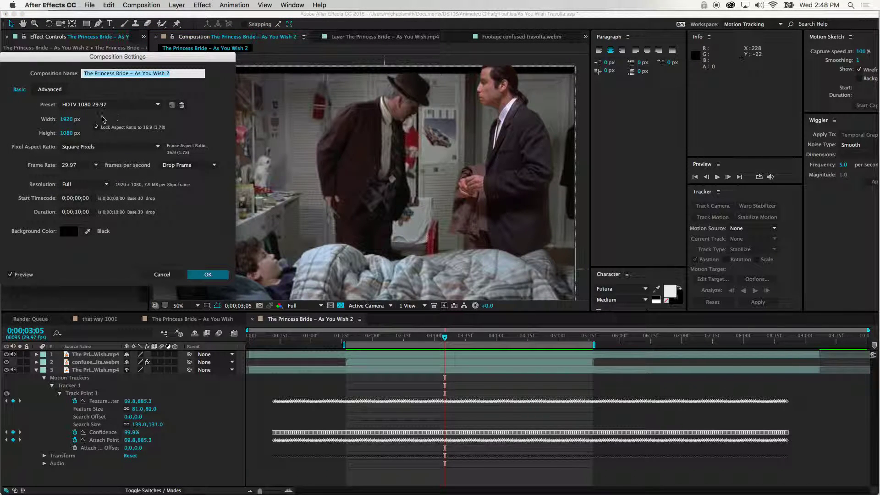
pyautogui.click(67, 120)
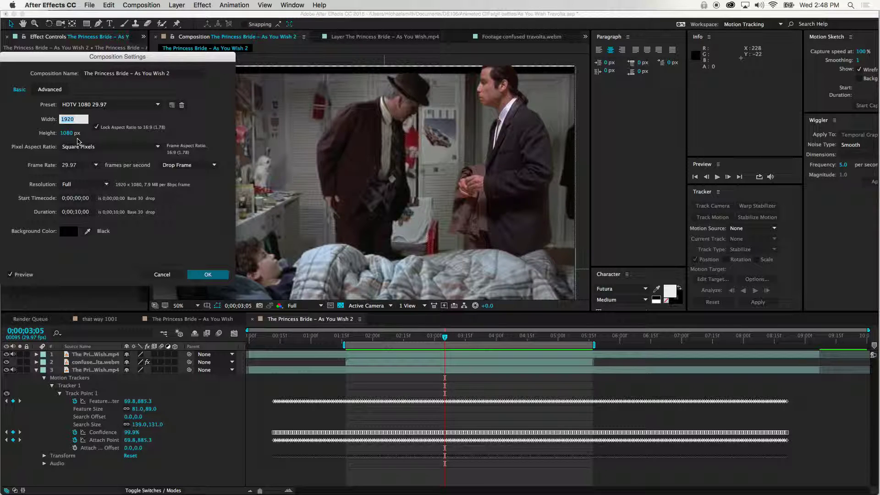
pyautogui.write('1800')
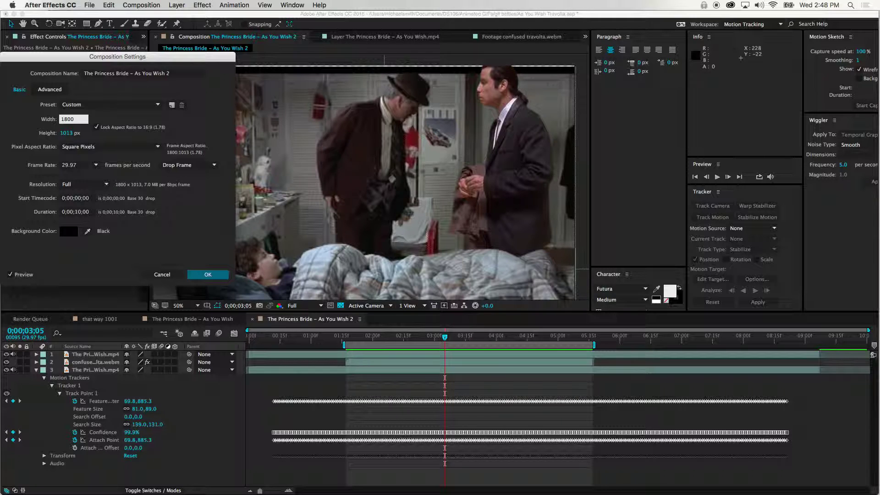
pyautogui.press('Tab')
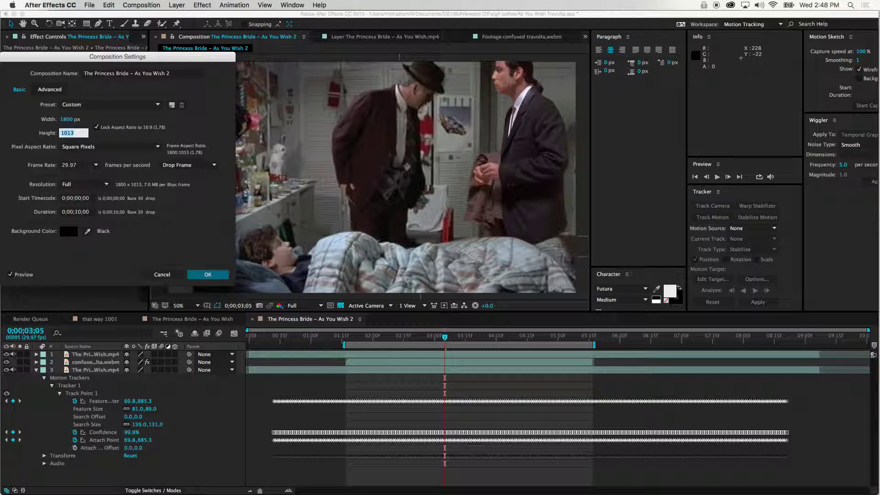
pyautogui.write('950')
pyautogui.click(85, 141)
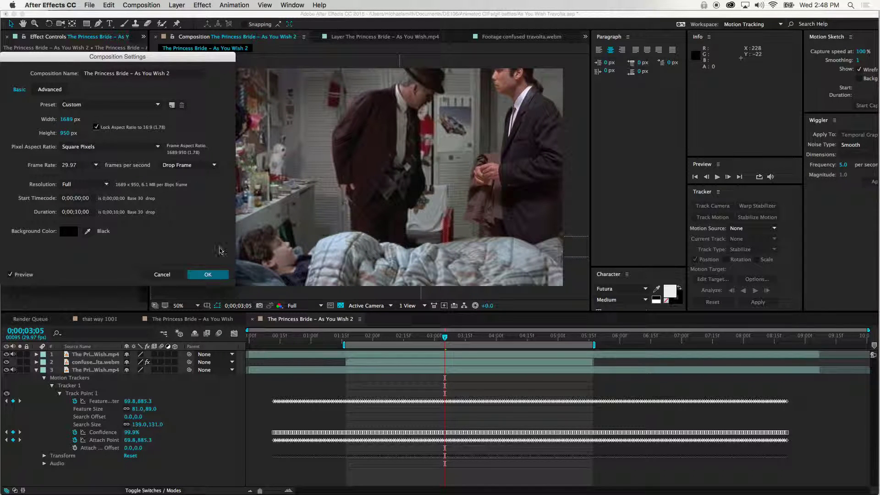
pyautogui.click(208, 274)
pyautogui.scroll(2, 340, 229)
pyautogui.scroll(-5, 340, 230)
pyautogui.scroll(1, 340, 230)
pyautogui.press('space')
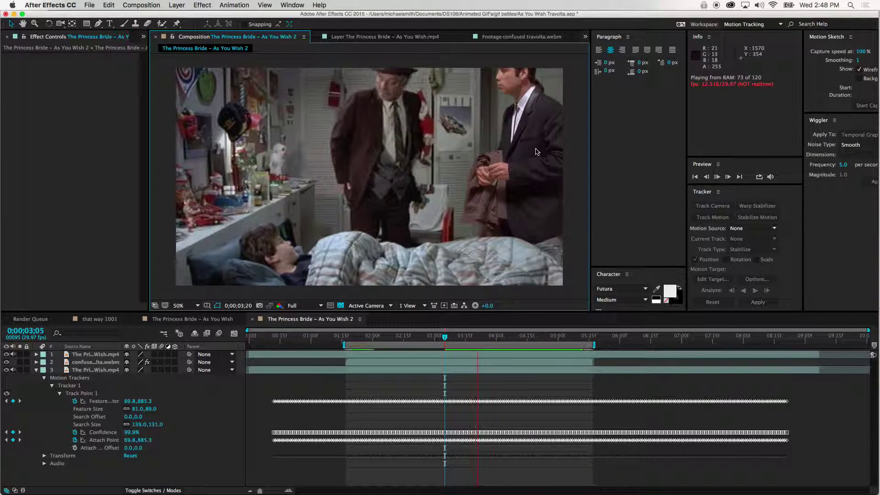
# Step: Shift the confused Travolta layer left and down, previewing the composite
pyautogui.press('space')
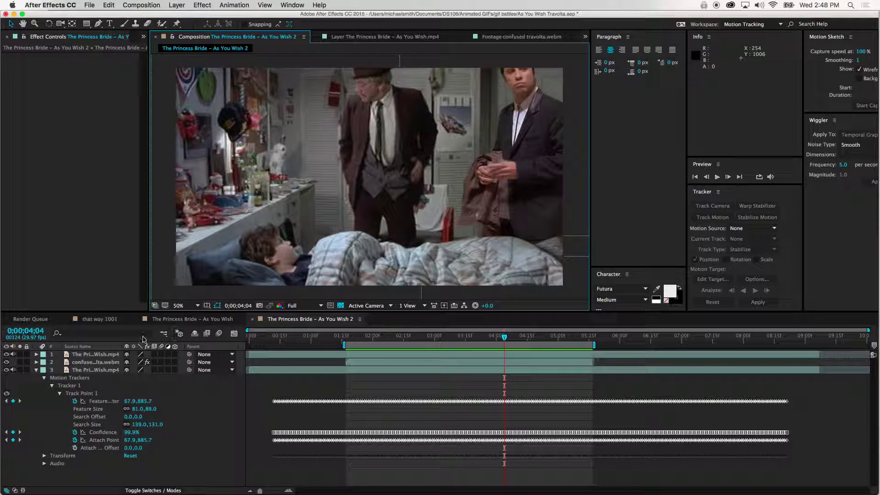
pyautogui.click(92, 362)
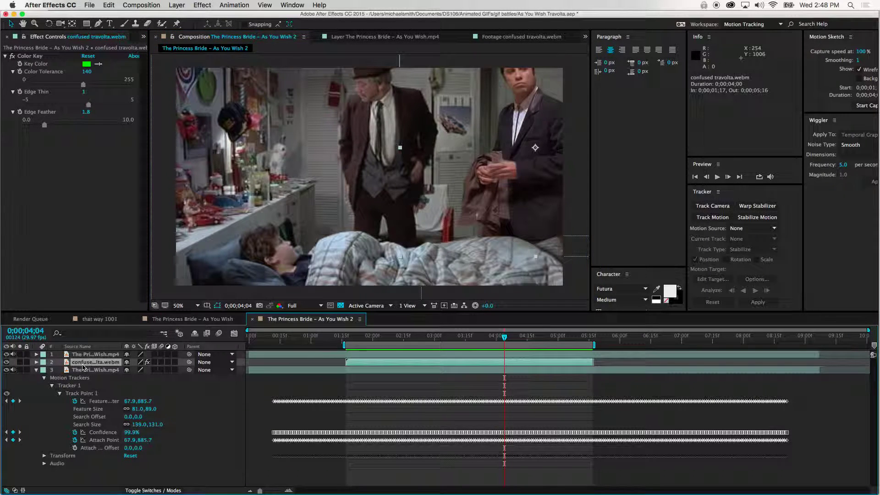
pyautogui.moveTo(532, 187); pyautogui.dragTo(512, 200)
pyautogui.press('space')
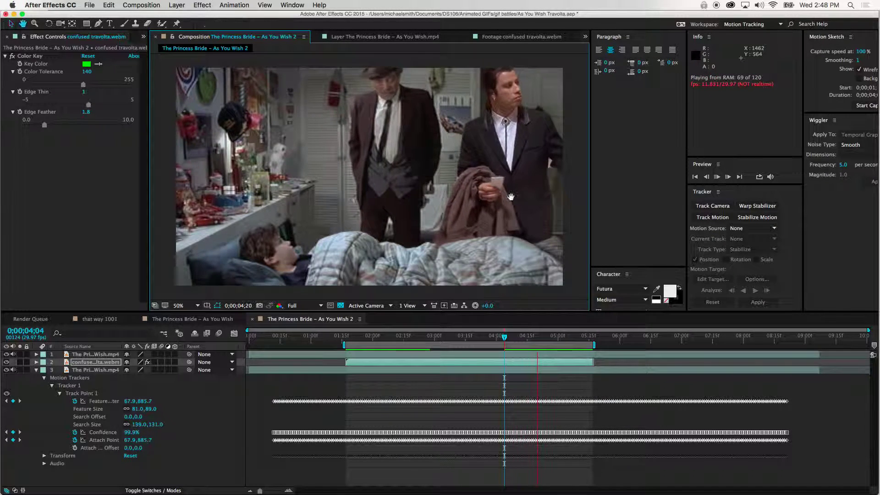
pyautogui.moveTo(511, 197); pyautogui.dragTo(505, 197)
pyautogui.press('space')
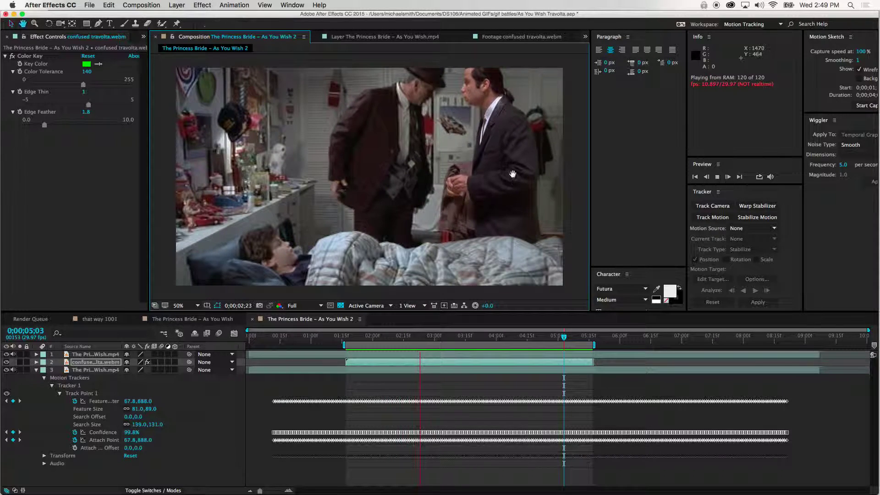
pyautogui.press('space')
pyautogui.press('space')
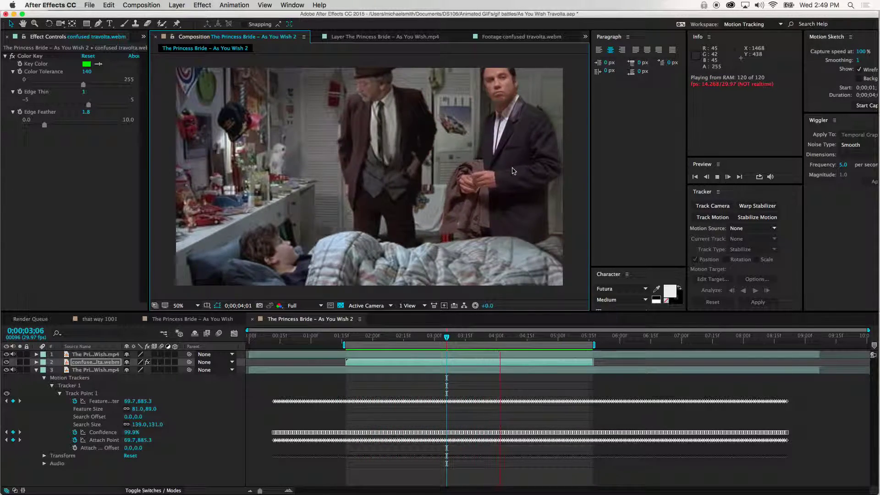
pyautogui.press('space')
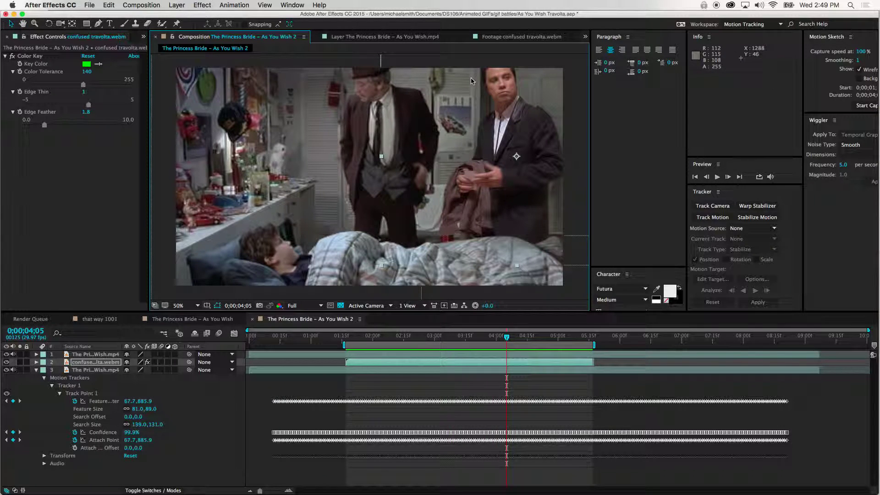
# Step: Undo the value change and the Composition Settings change, then reselect the Travolta layer
pyautogui.press('super+z')
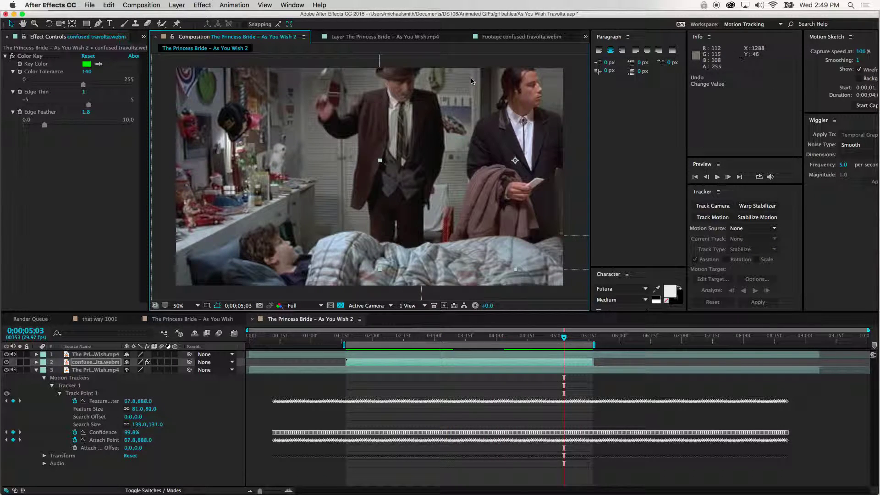
pyautogui.press('super+z')
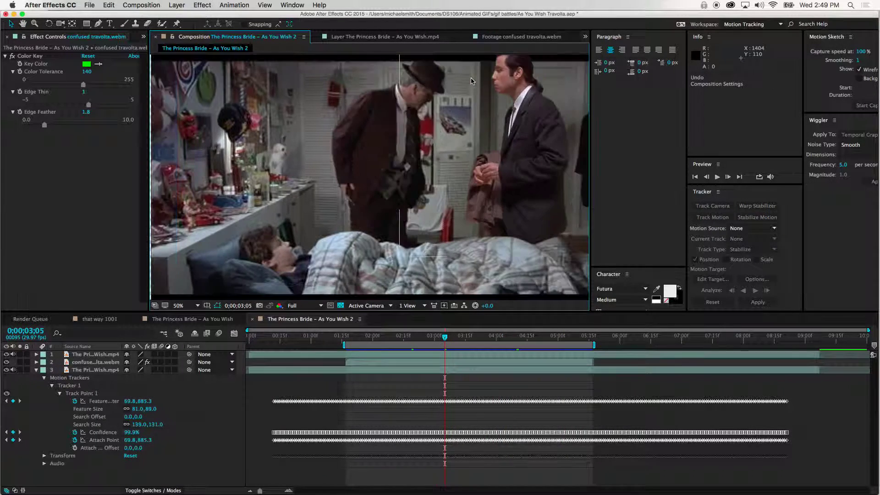
pyautogui.click(376, 142)
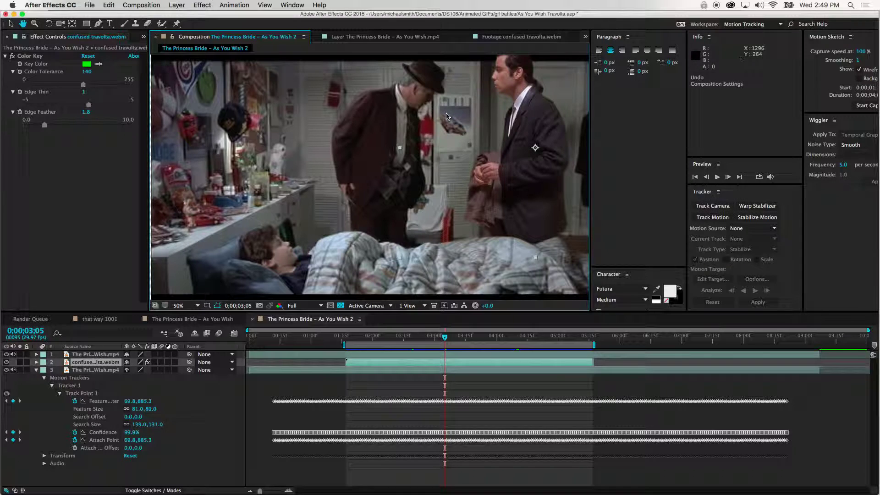
pyautogui.press(',')
pyautogui.press(',')
pyautogui.press(',')
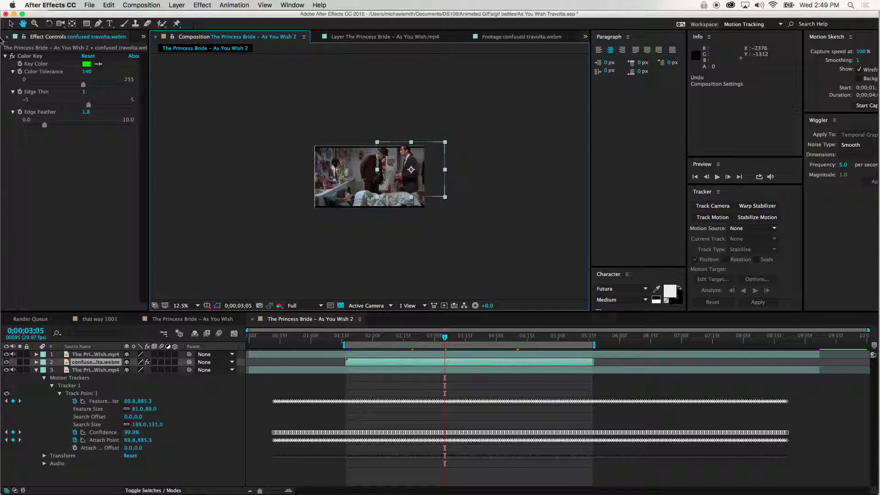
# Step: Select all three layers and scale them up together to fill the frame
pyautogui.click(10, 23)
pyautogui.moveTo(259, 118); pyautogui.dragTo(505, 263)
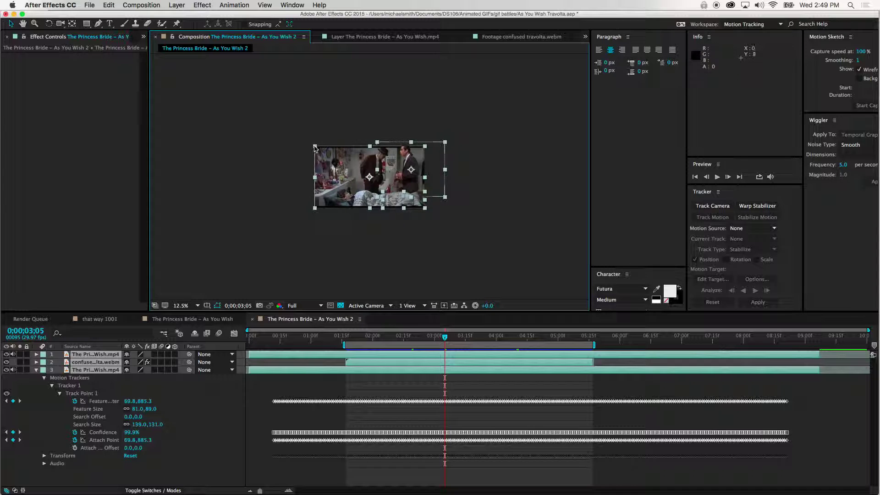
pyautogui.moveTo(315, 146); pyautogui.dragTo(307, 142)
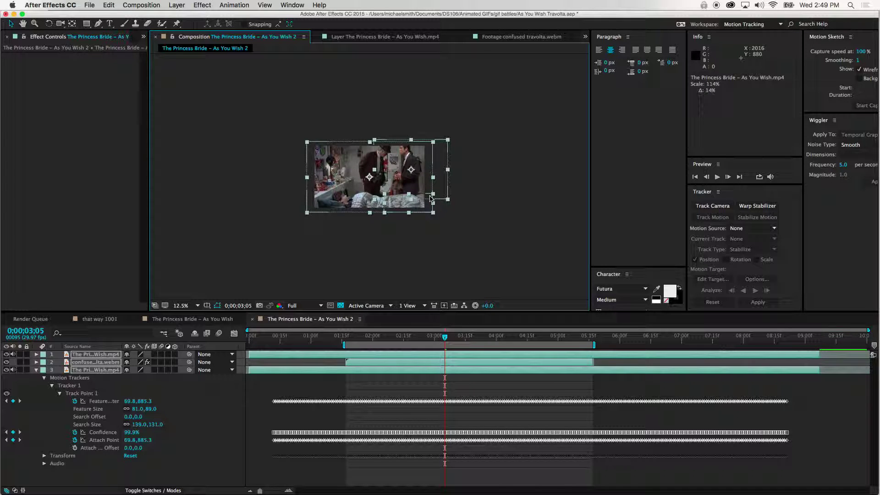
pyautogui.press('.')
pyautogui.press('.')
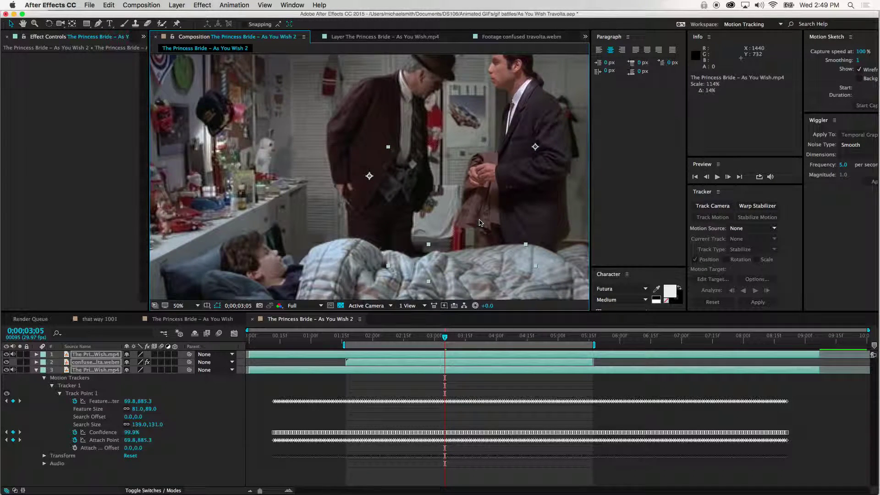
pyautogui.press(',')
pyautogui.press('.')
pyautogui.press(',')
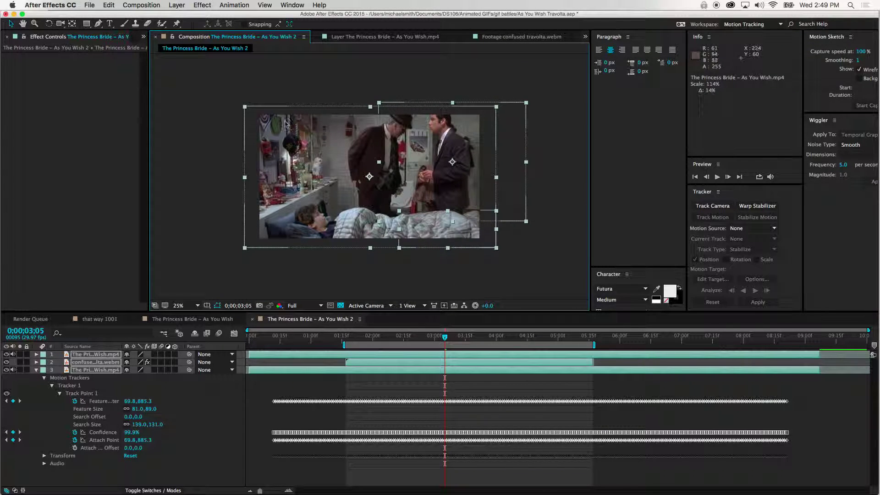
# Step: Scale the base Princess Bride clip back down and preview from 0;00;01;17
pyautogui.keyDown('shift'); pyautogui.click(245, 108); pyautogui.keyUp('shift')
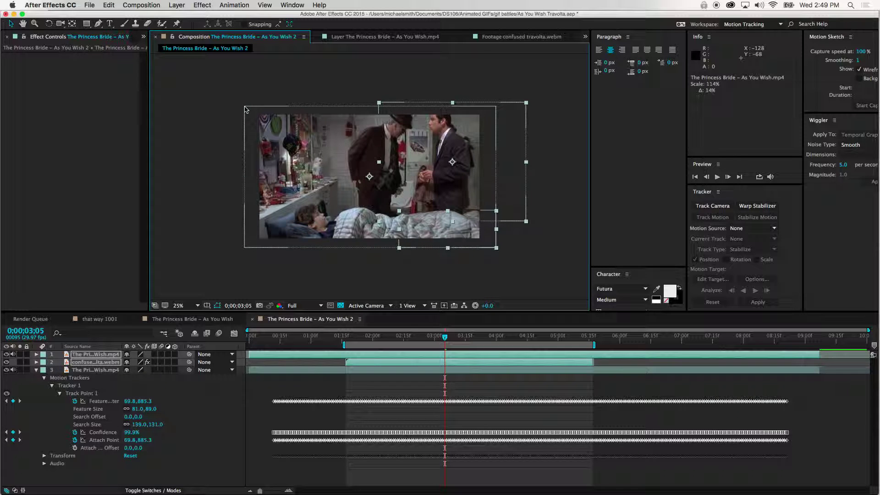
pyautogui.moveTo(230, 89); pyautogui.dragTo(566, 284)
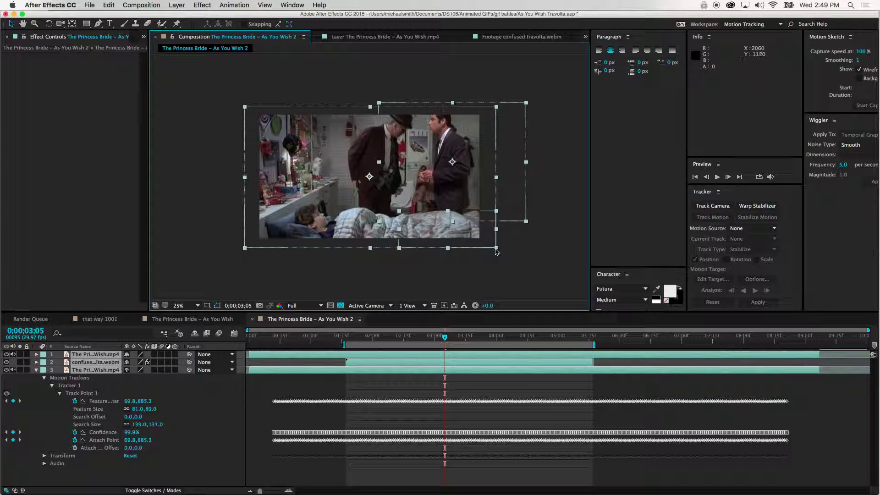
pyautogui.moveTo(496, 251)
pyautogui.mouseDown()
pyautogui.moveTo(477, 241)
pyautogui.moveTo(488, 250)
pyautogui.mouseUp()
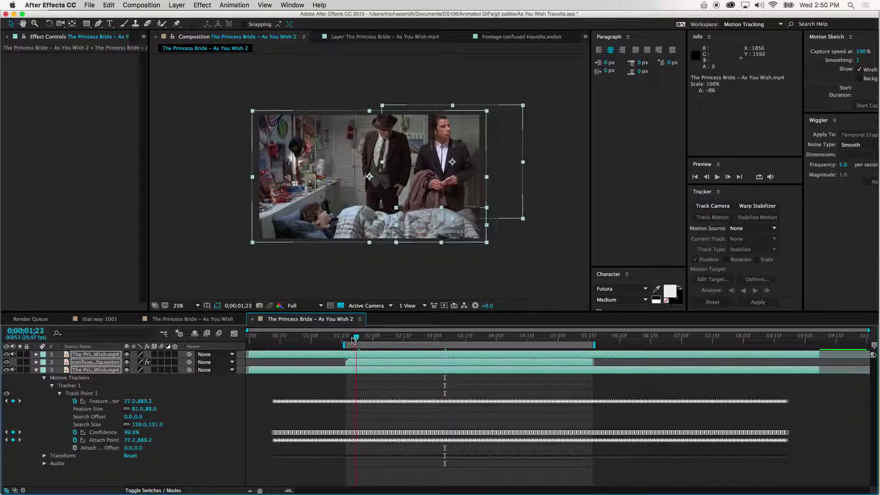
pyautogui.click(346, 338)
pyautogui.press('space')
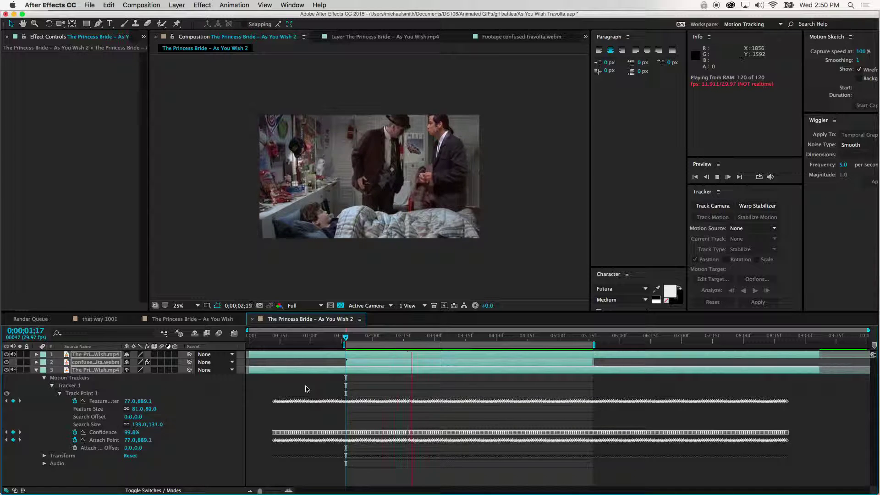
pyautogui.press('space')
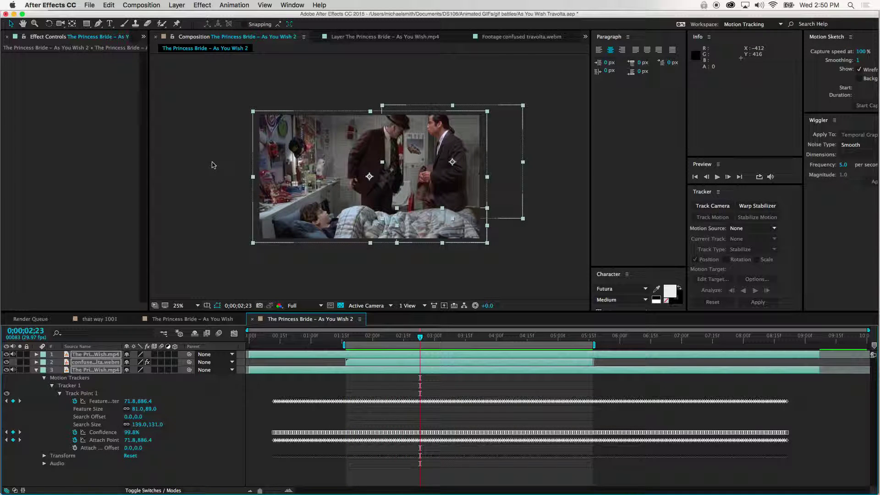
# Step: Add the As You Wish 2 composition to the render queue
pyautogui.click(225, 159)
pyautogui.click(90, 4)
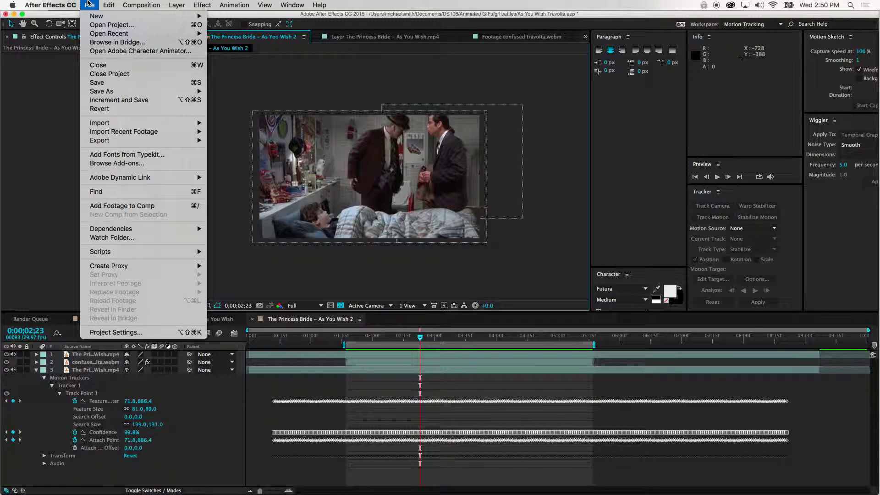
pyautogui.moveTo(183, 141)
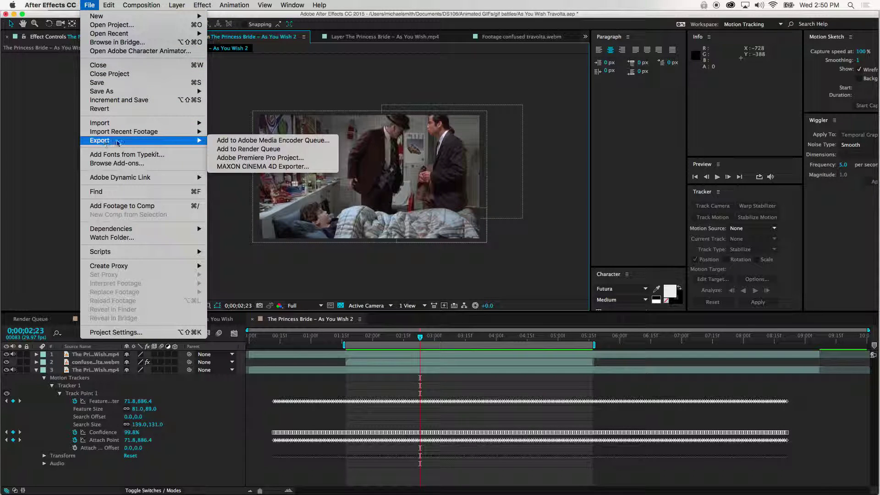
pyautogui.click(249, 149)
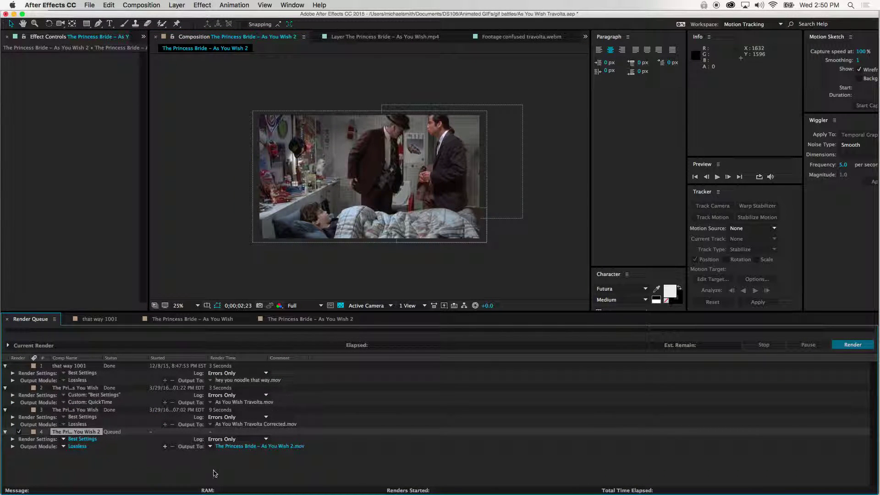
# Step: Set the output file to 'travolta as you wish' and render it
pyautogui.click(230, 446)
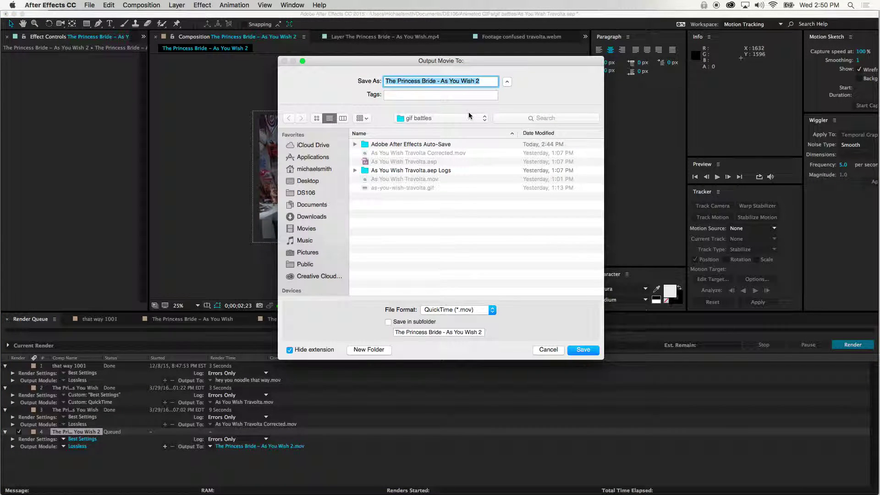
pyautogui.write('travolta as you wish')
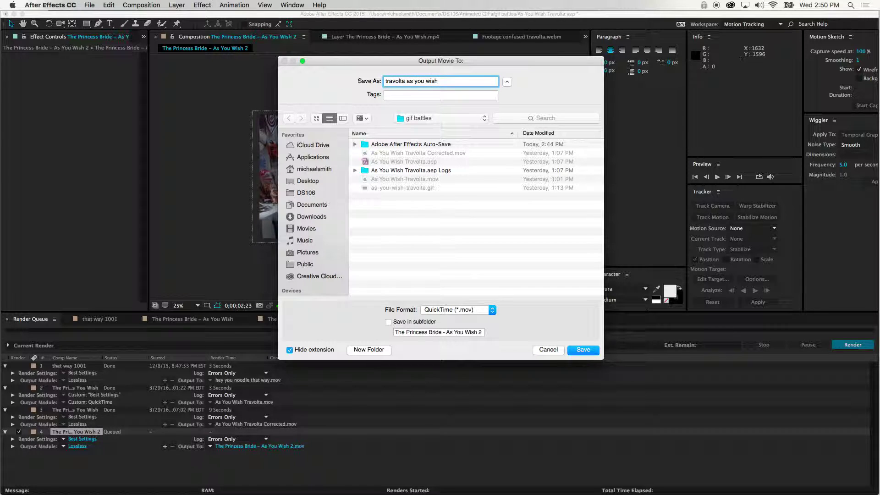
pyautogui.click(588, 352)
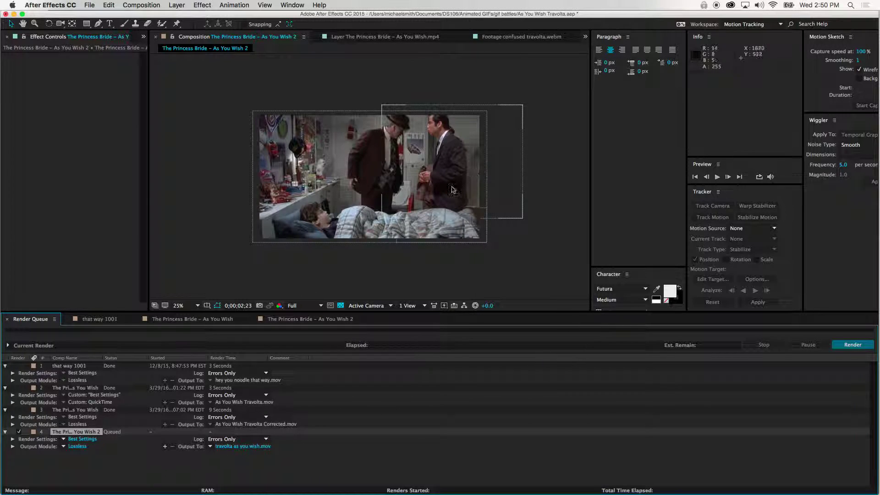
pyautogui.click(846, 345)
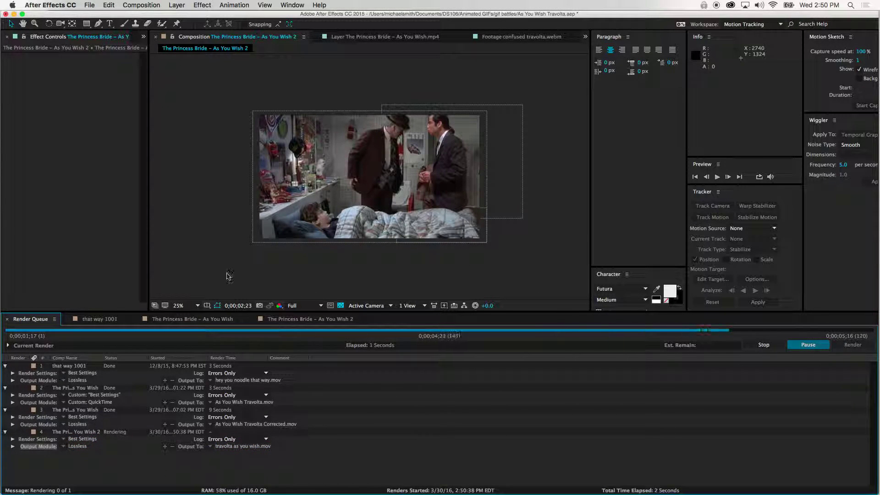
pyautogui.press('super+Tab')
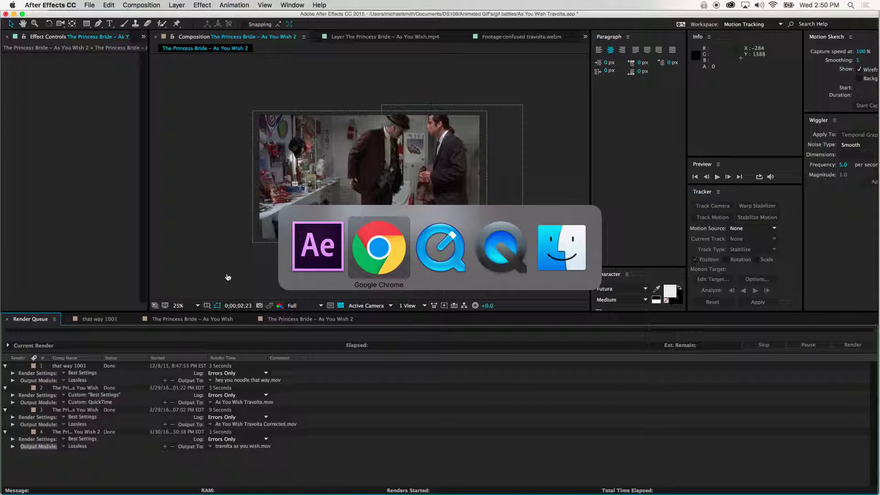
# Step: In Finder, open the DS106 > Animated GIFs > gif battles folder
pyautogui.press('super+Tab')
pyautogui.press('super+Tab')
pyautogui.press('super+Tab')
pyautogui.press('super+w')
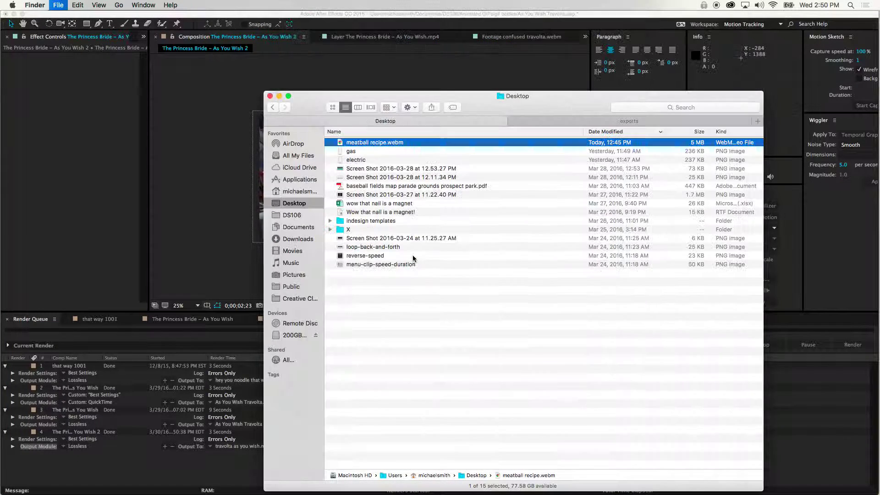
pyautogui.press('super+w')
pyautogui.press('super+w')
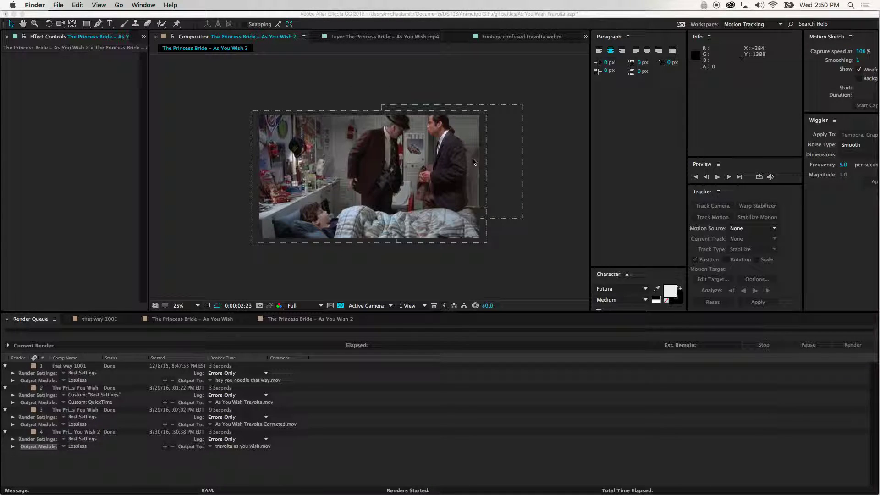
pyautogui.press('super+n')
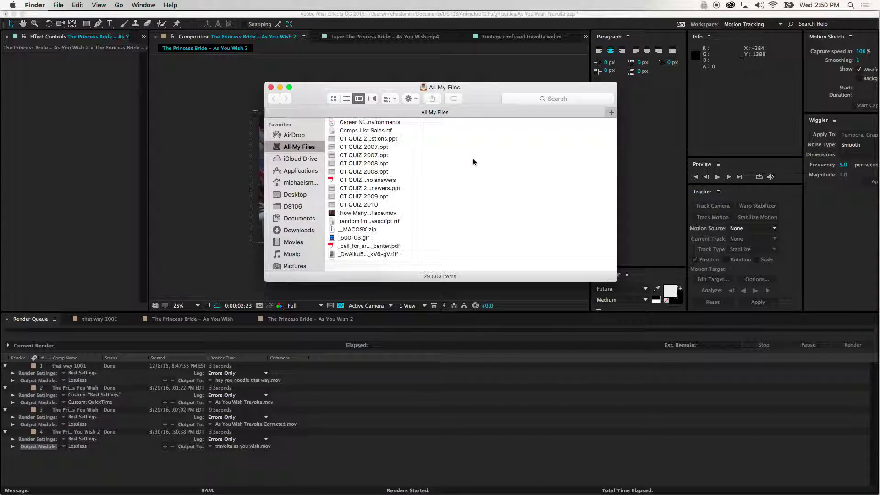
pyautogui.click(295, 210)
pyautogui.doubleClick(369, 133)
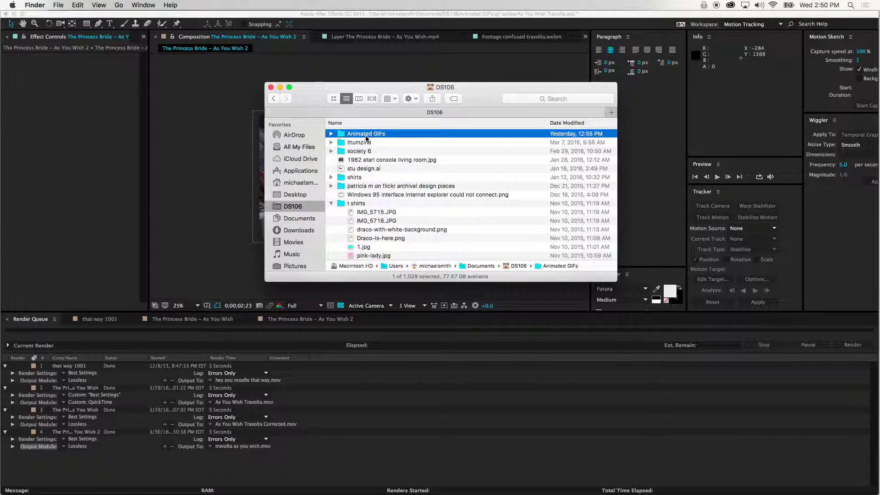
pyautogui.doubleClick(370, 136)
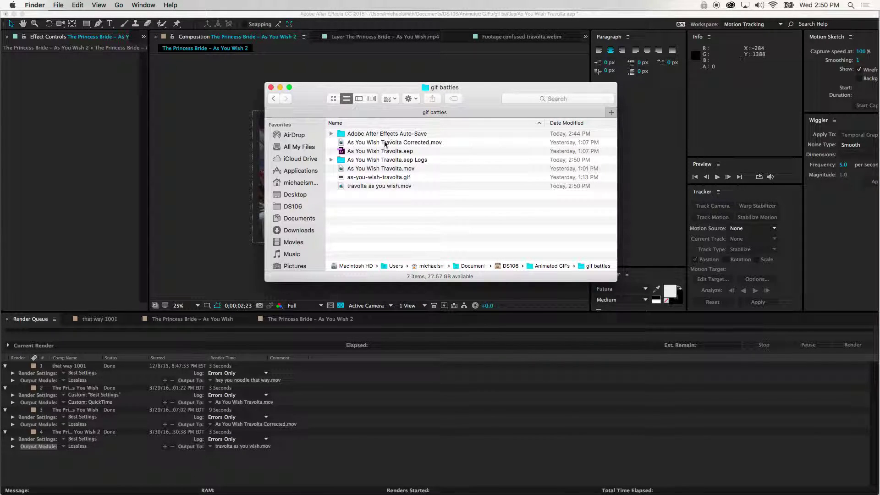
# Step: Open travolta as you wish.mov with VLC
pyautogui.click(370, 186)
pyautogui.rightClick(370, 186)
pyautogui.moveTo(398, 200)
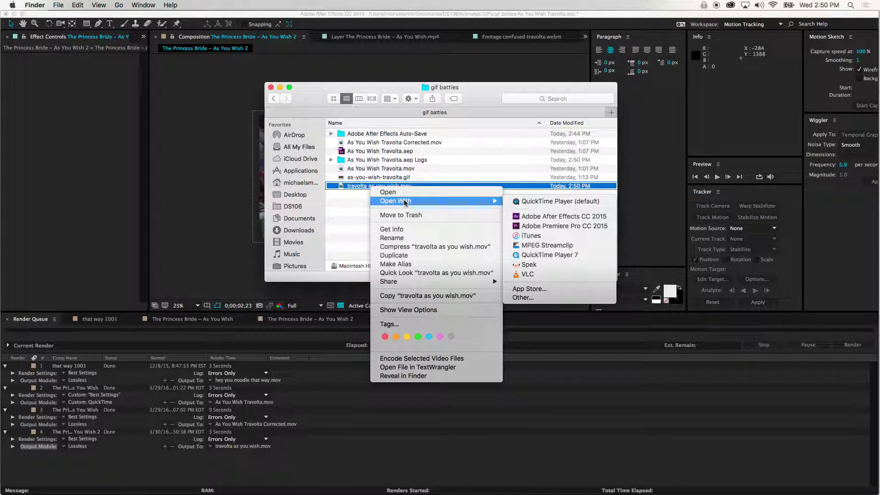
pyautogui.click(540, 270)
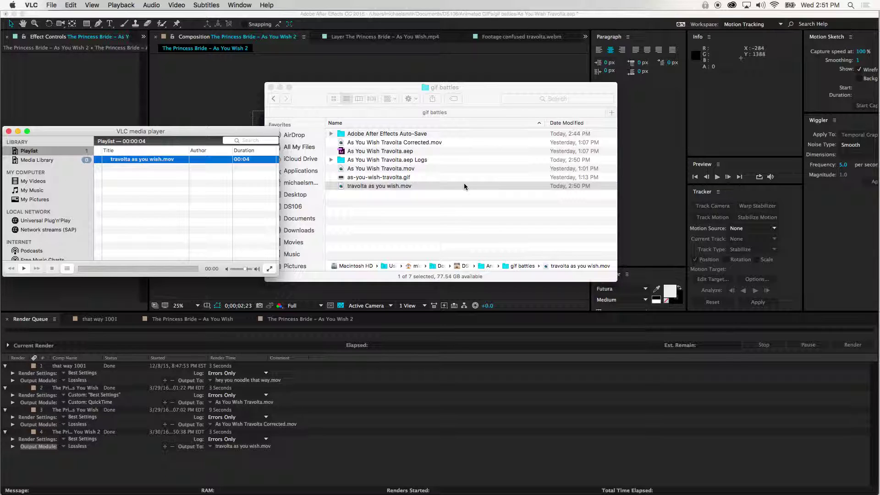
# Step: Switch from VLC to QuickTime Player
pyautogui.press('super+Tab')
pyautogui.press('super+Tab')
pyautogui.press('super+Tab')
pyautogui.press('super+Tab')
pyautogui.press('super+Tab')
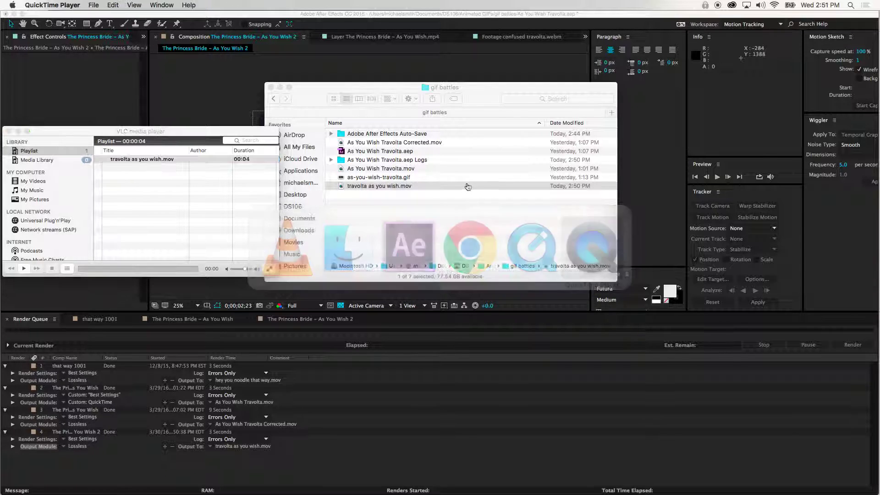